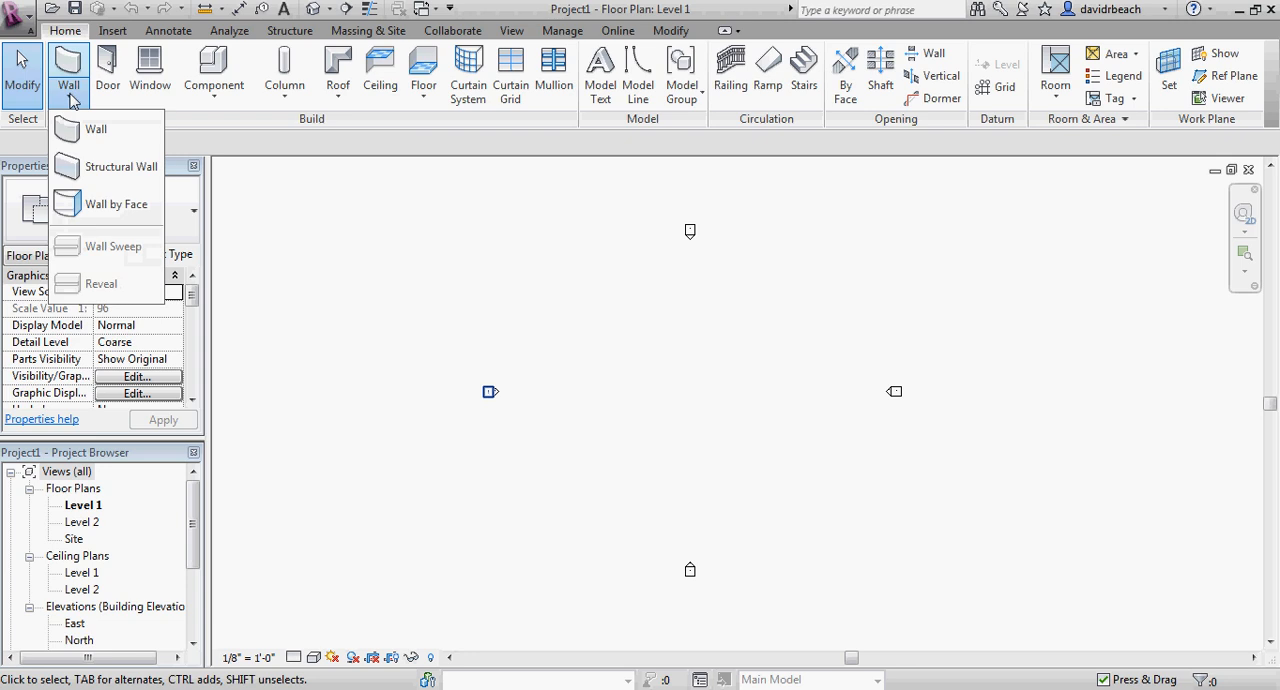
Draw a sloping Curtain Wall 1 wall about 84' long and 20' high between the elevation markers on Level 1.
click(68, 62)
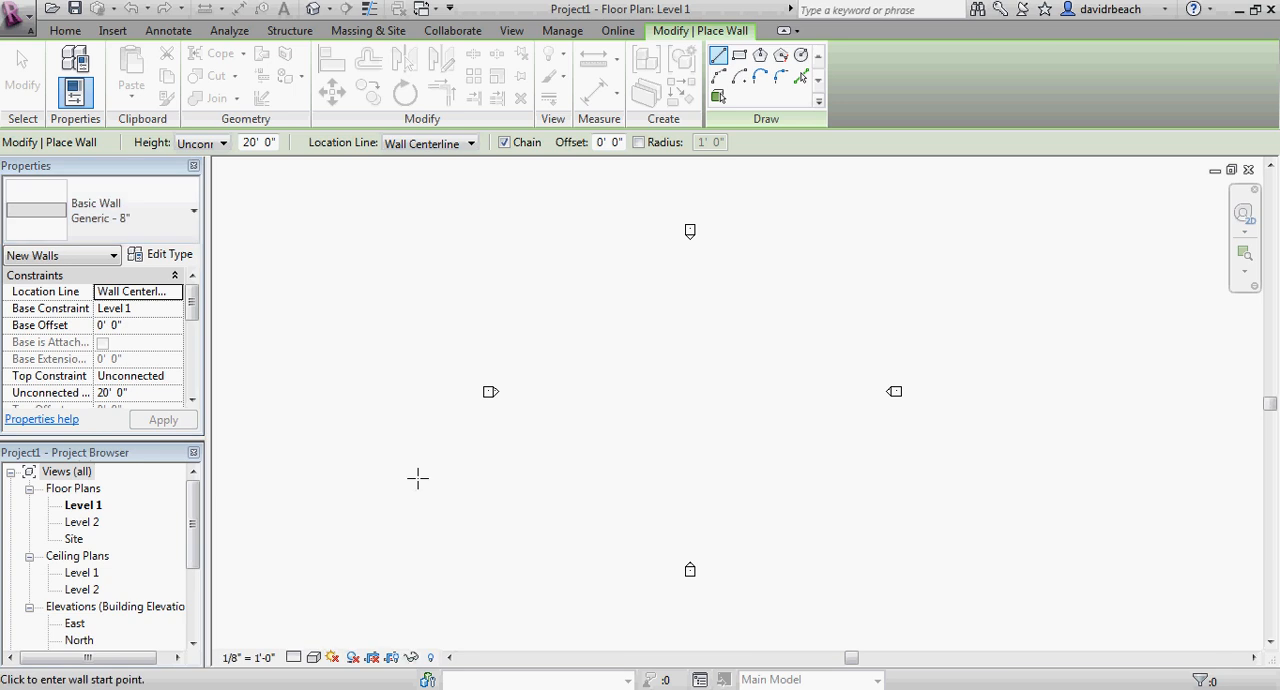
click(610, 331)
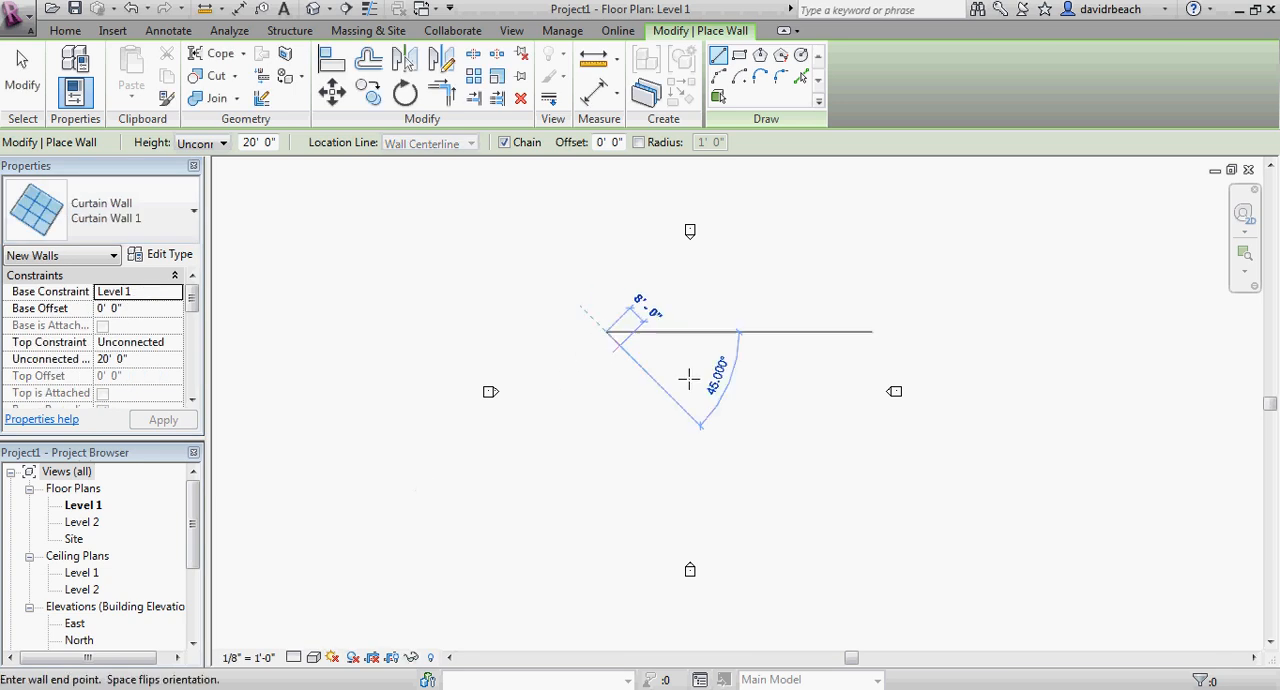
click(795, 410)
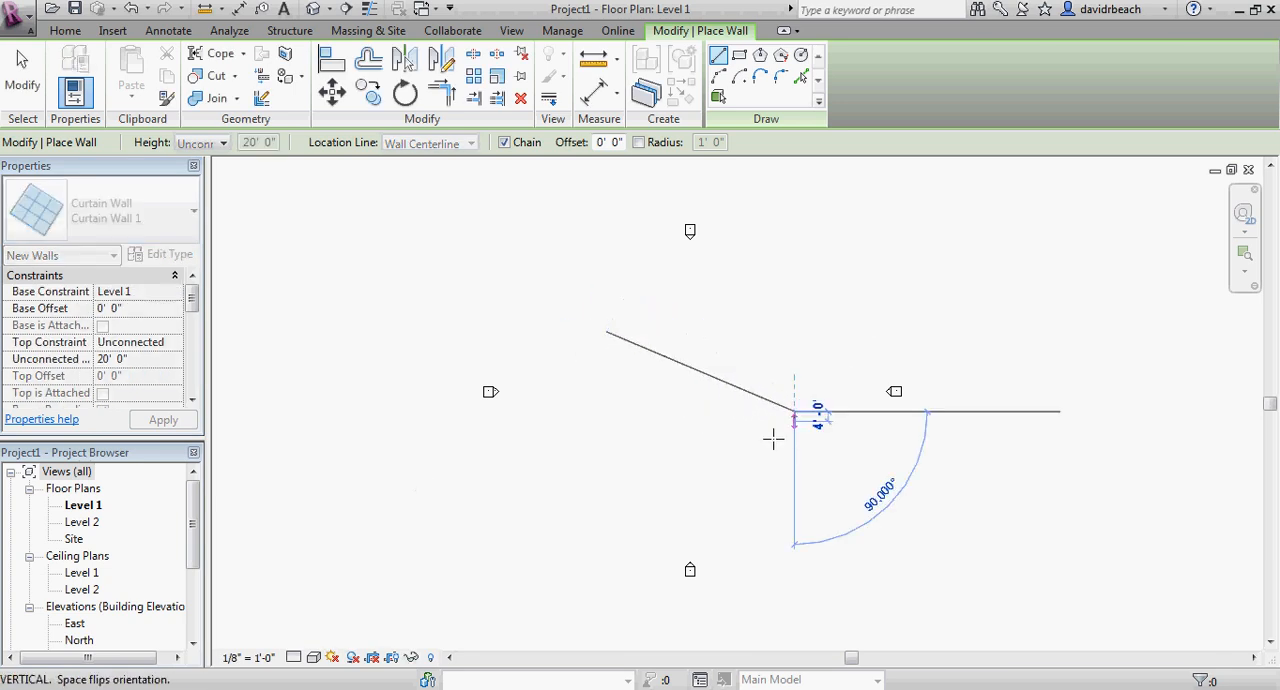
key(Escape)
key(Escape)
Open the default 3D view and set its visual style to Shaded.
scroll(745, 400, up, 5)
scroll(745, 400, up, 5)
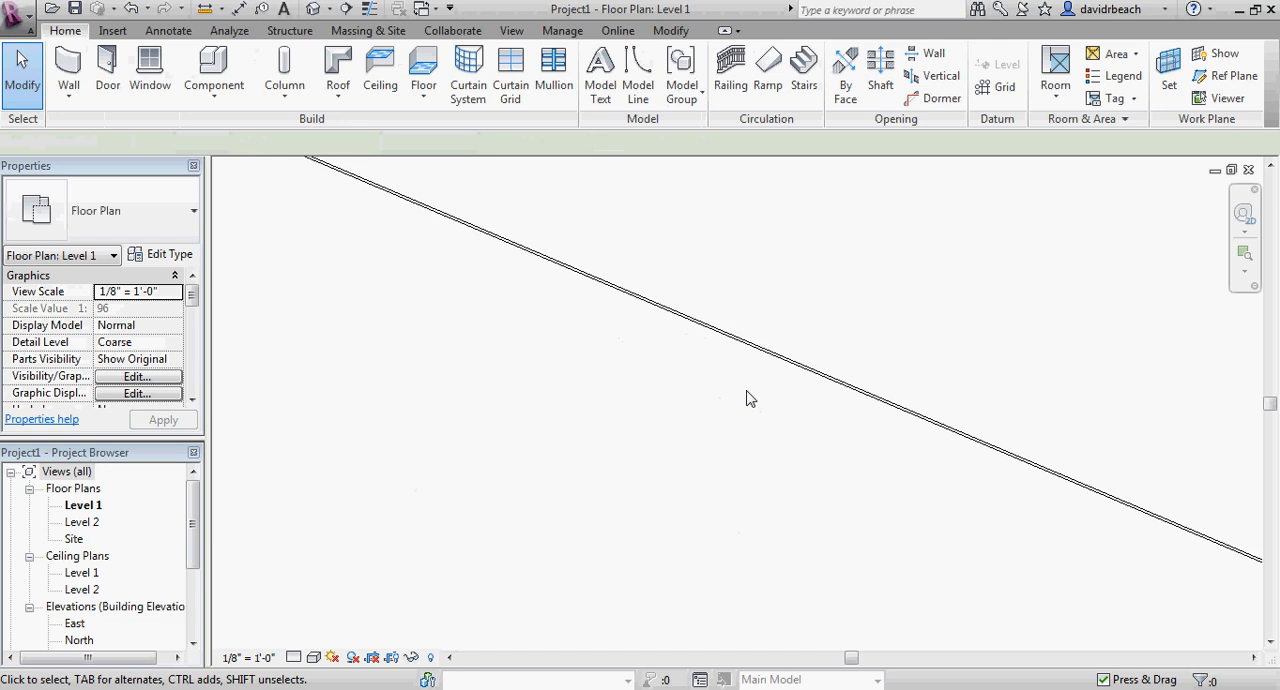
scroll(720, 303, down, 5)
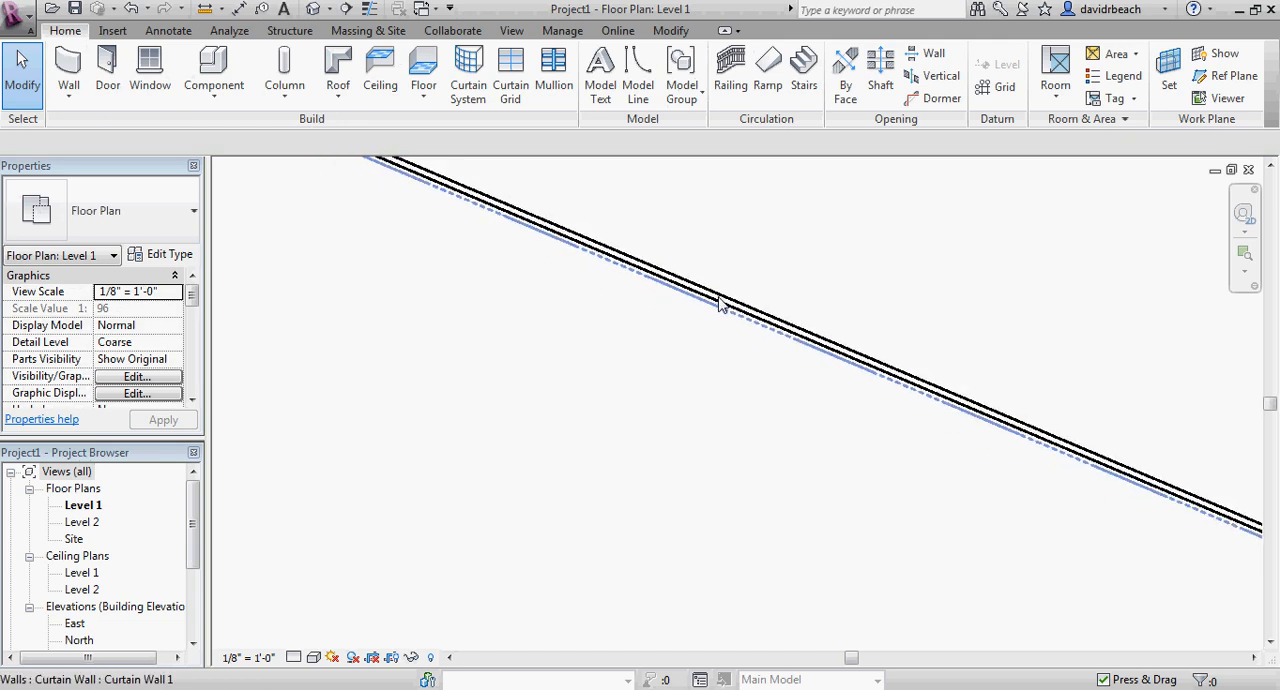
middle_drag(720, 303, 867, 474)
scroll(680, 380, down, 4)
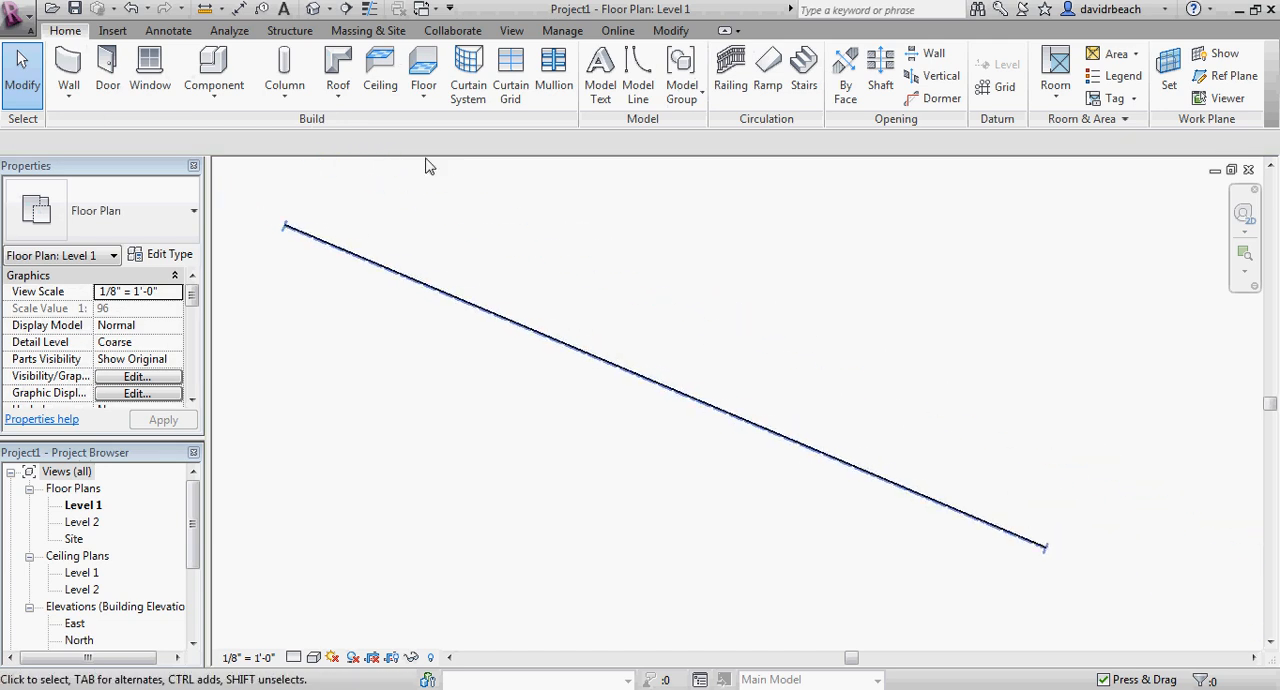
click(314, 9)
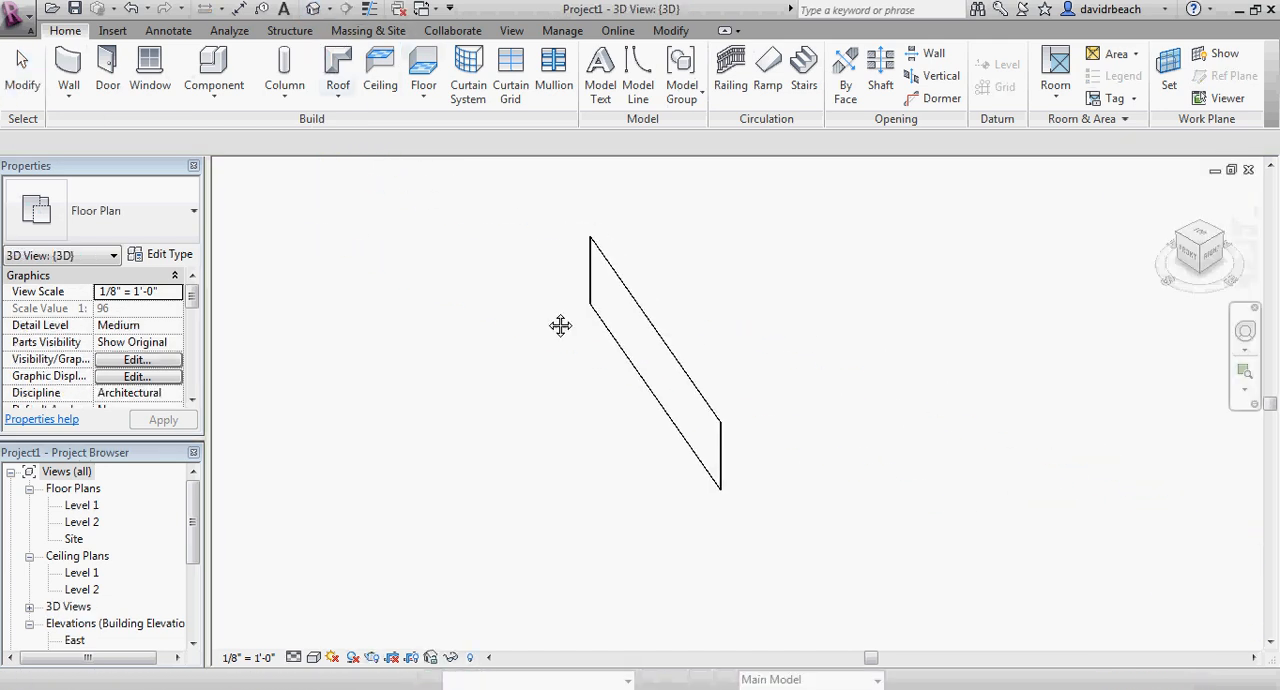
click(315, 657)
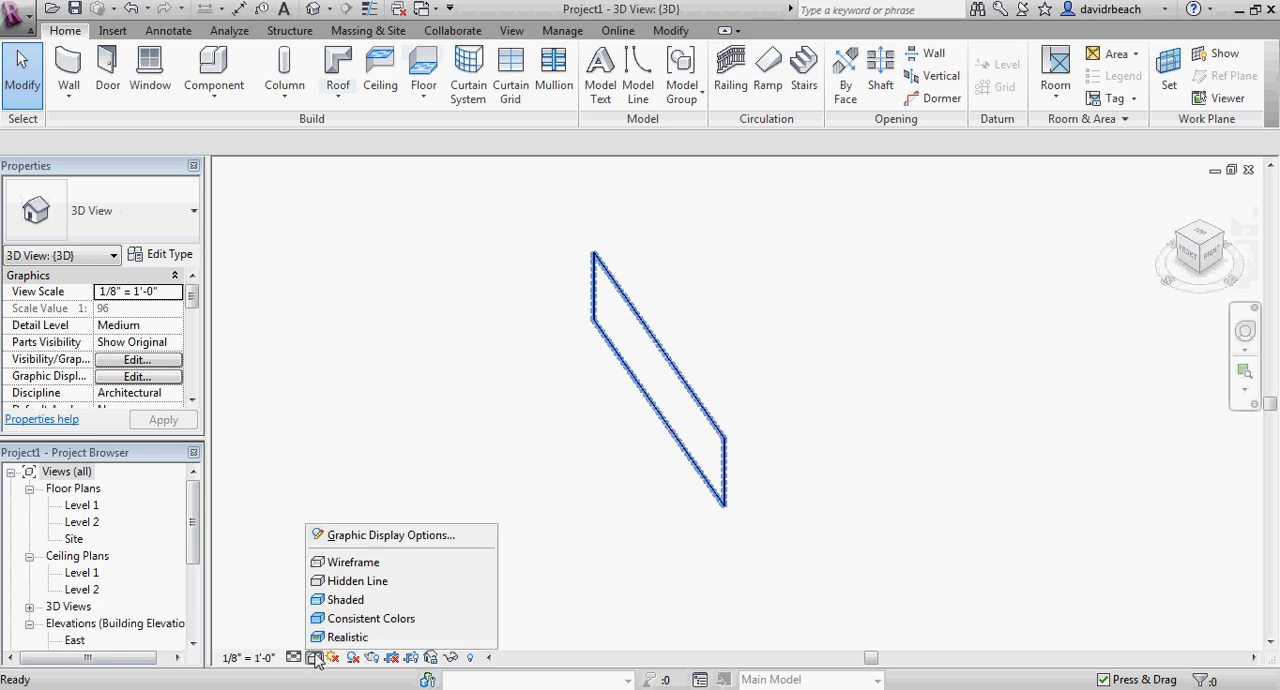
click(340, 605)
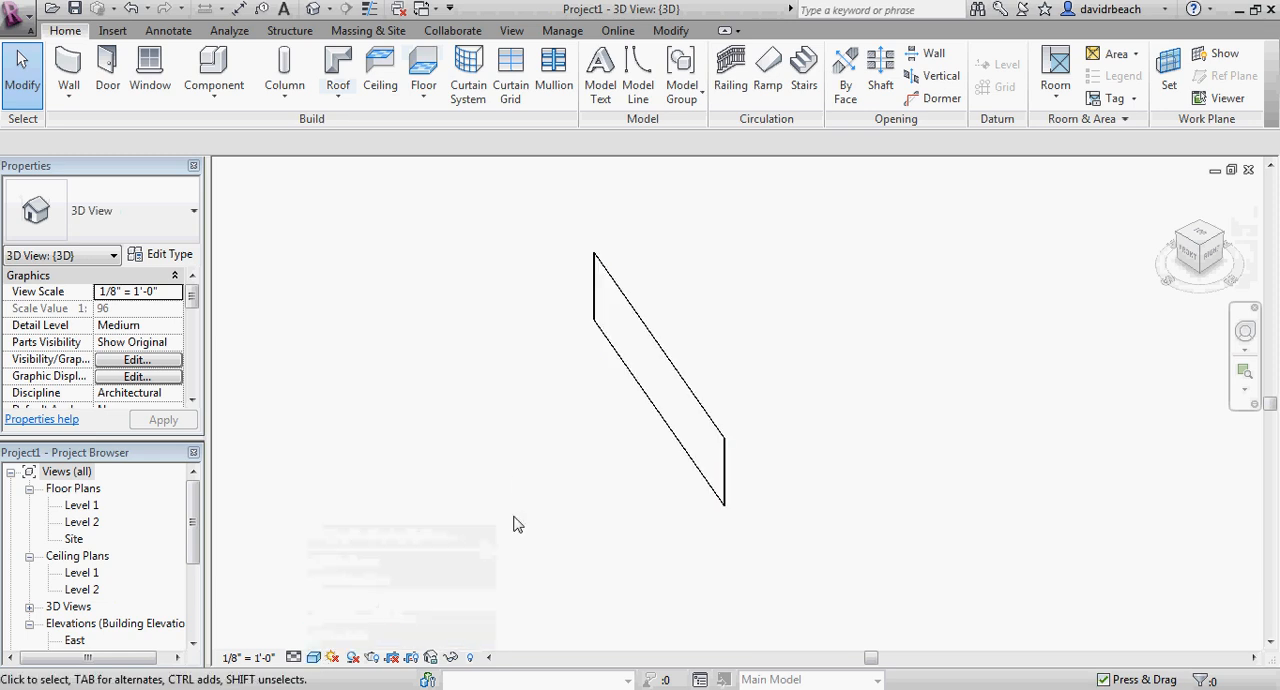
Place two full-length horizontal curtain grid lines that divide the wall's height into thirds, spaced 6'-8" apart.
mouse_move(514, 523)
shift+middle_down()
mouse_move(623, 503)
mouse_move(875, 412)
mouse_move(732, 451)
shift+middle_up()
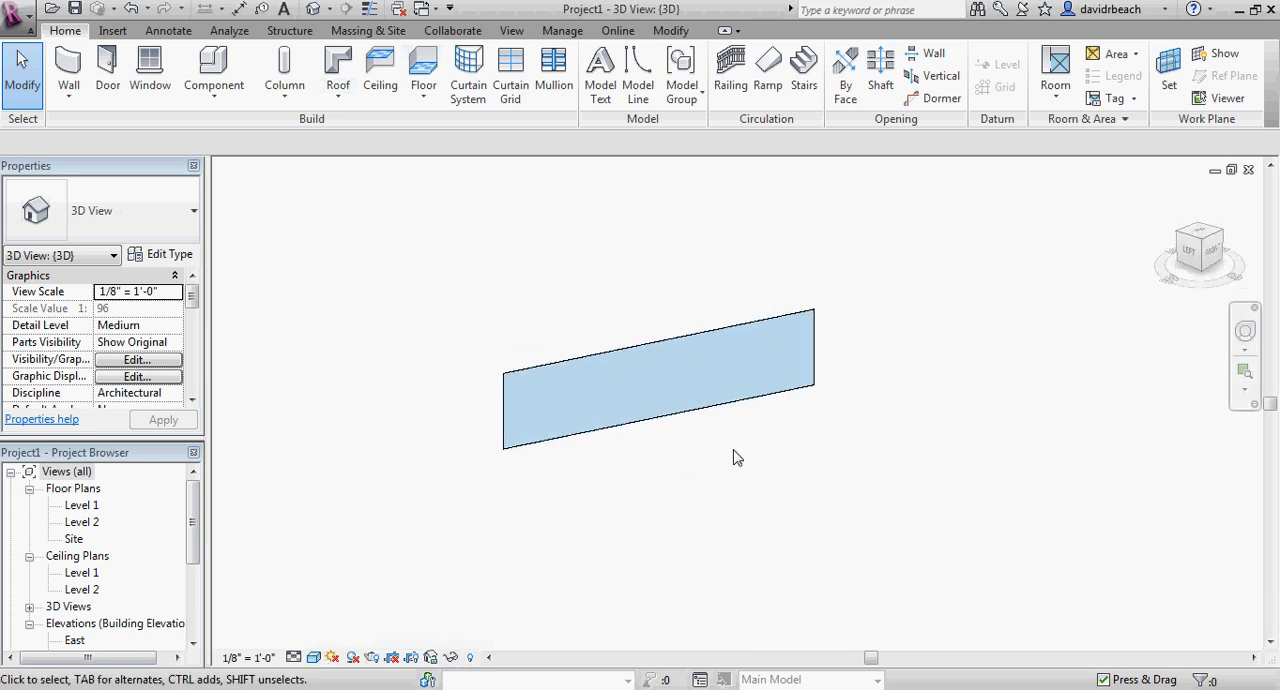
scroll(638, 371, up, 3)
middle_drag(638, 371, 661, 383)
scroll(656, 375, down, 1)
click(661, 383)
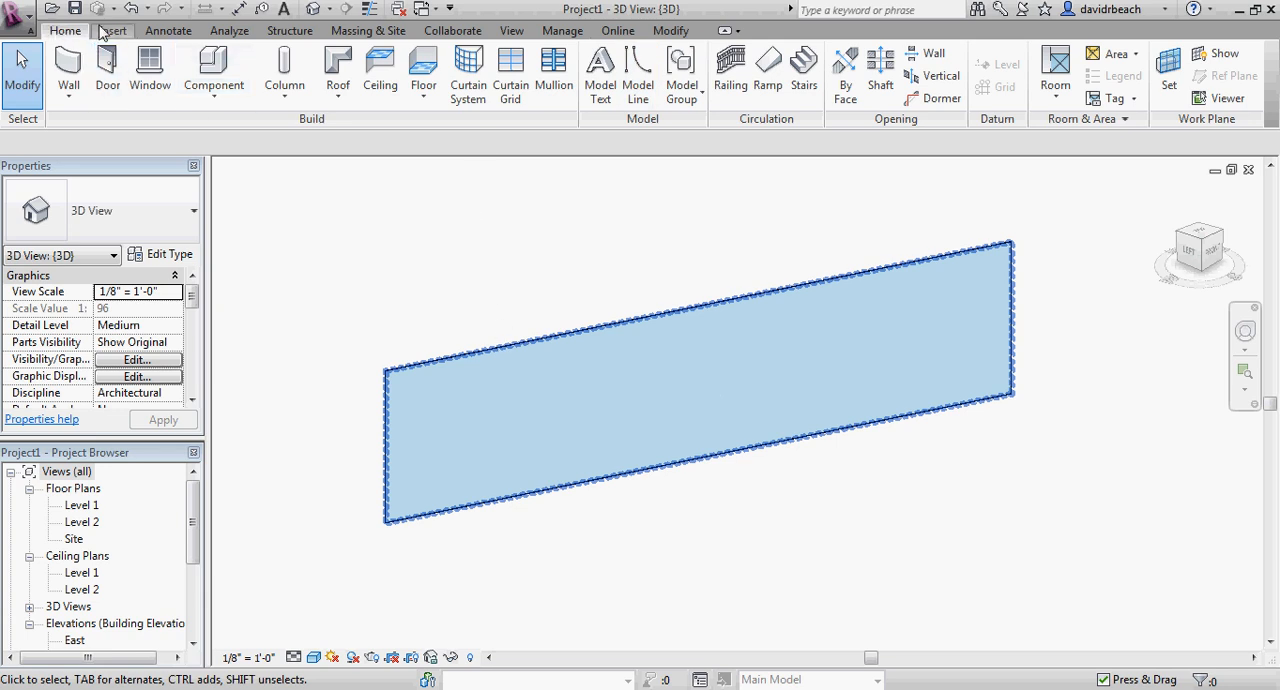
click(512, 70)
scroll(390, 458, up, 2)
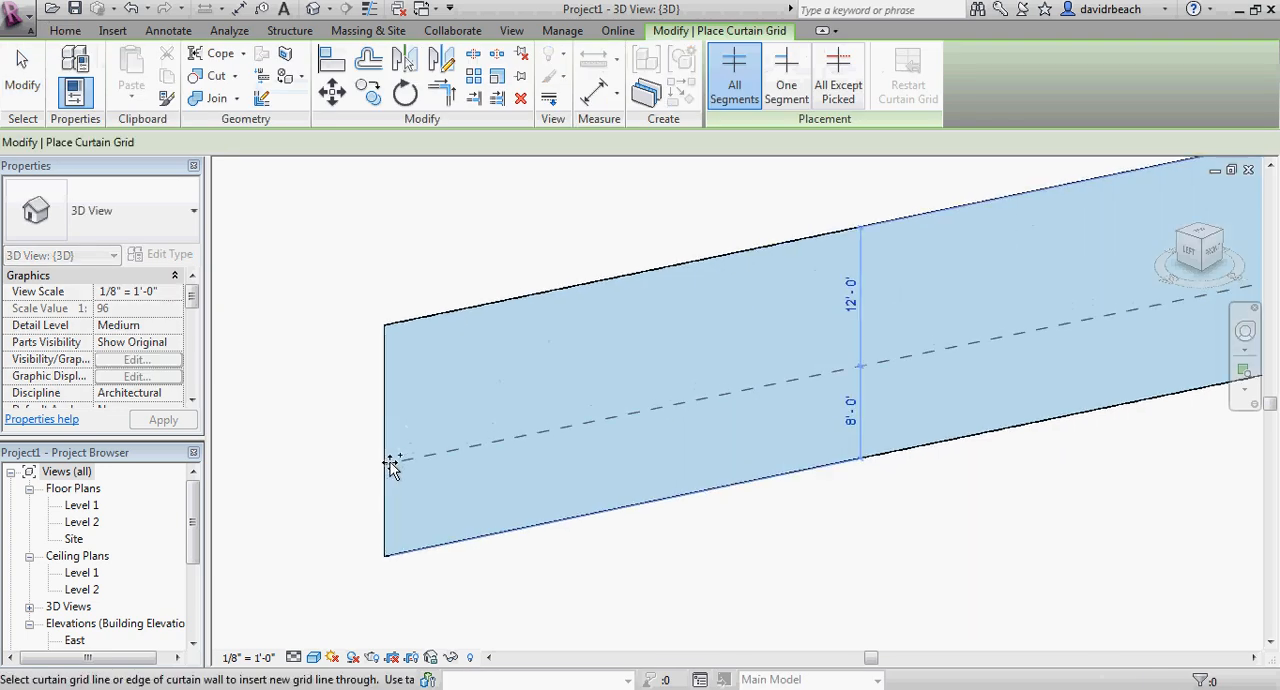
scroll(390, 465, up, 1)
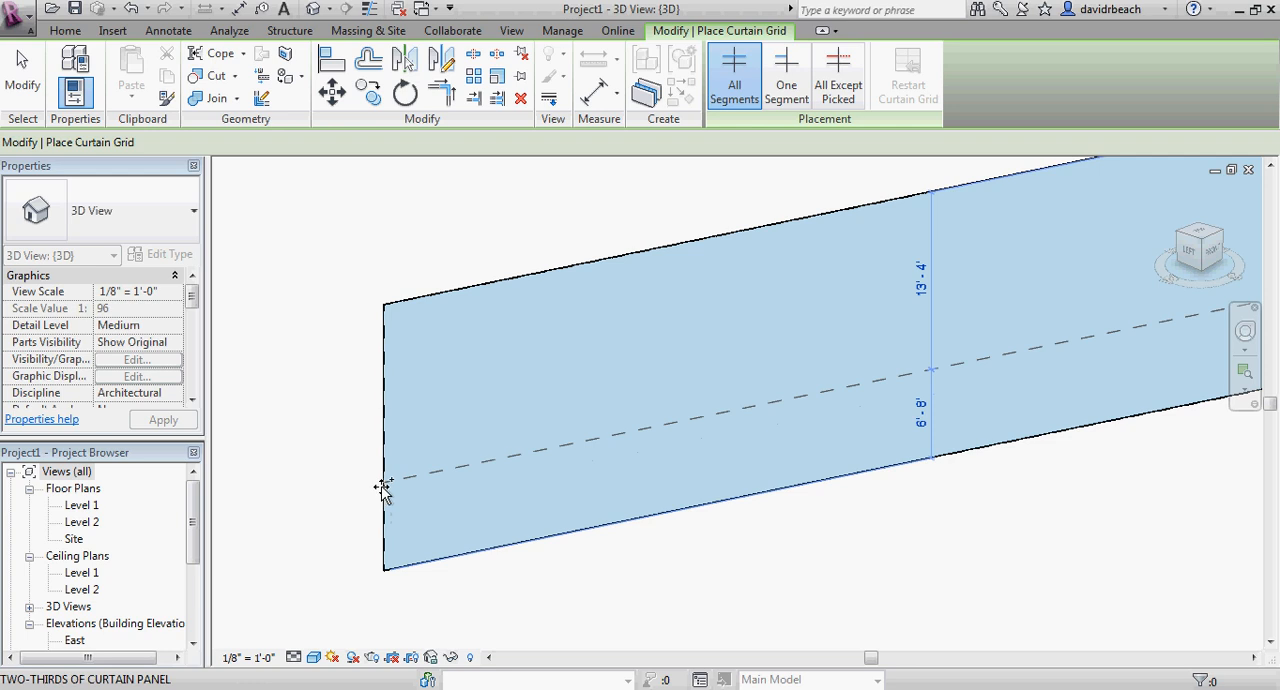
click(383, 487)
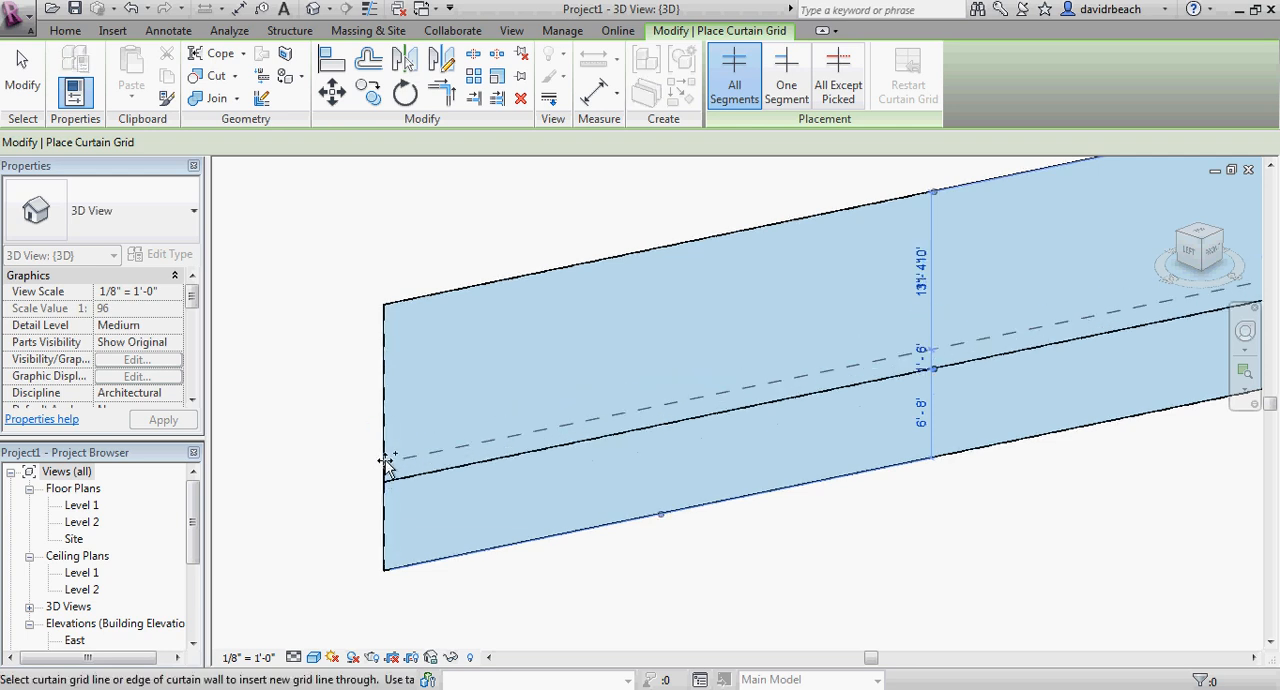
click(383, 393)
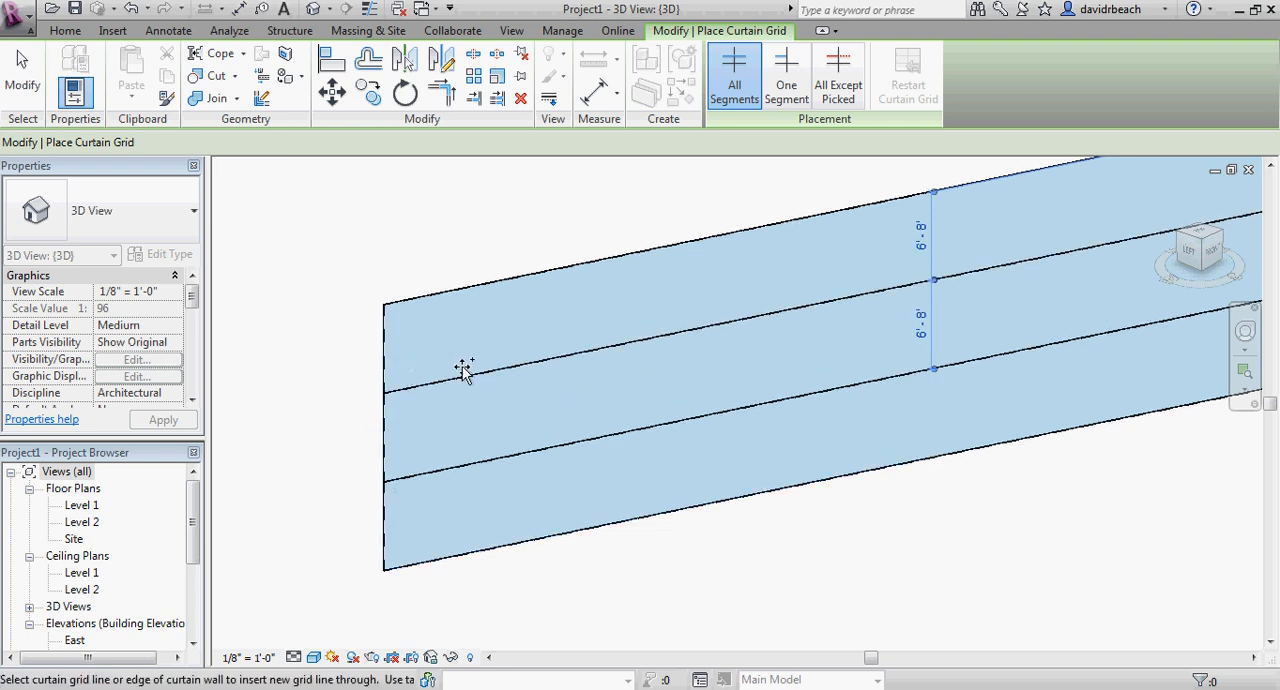
Place two full-height vertical curtain grid lines, one at the wall's midpoint and one 6' from it and 36' from the wall's end.
scroll(464, 376, down, 2)
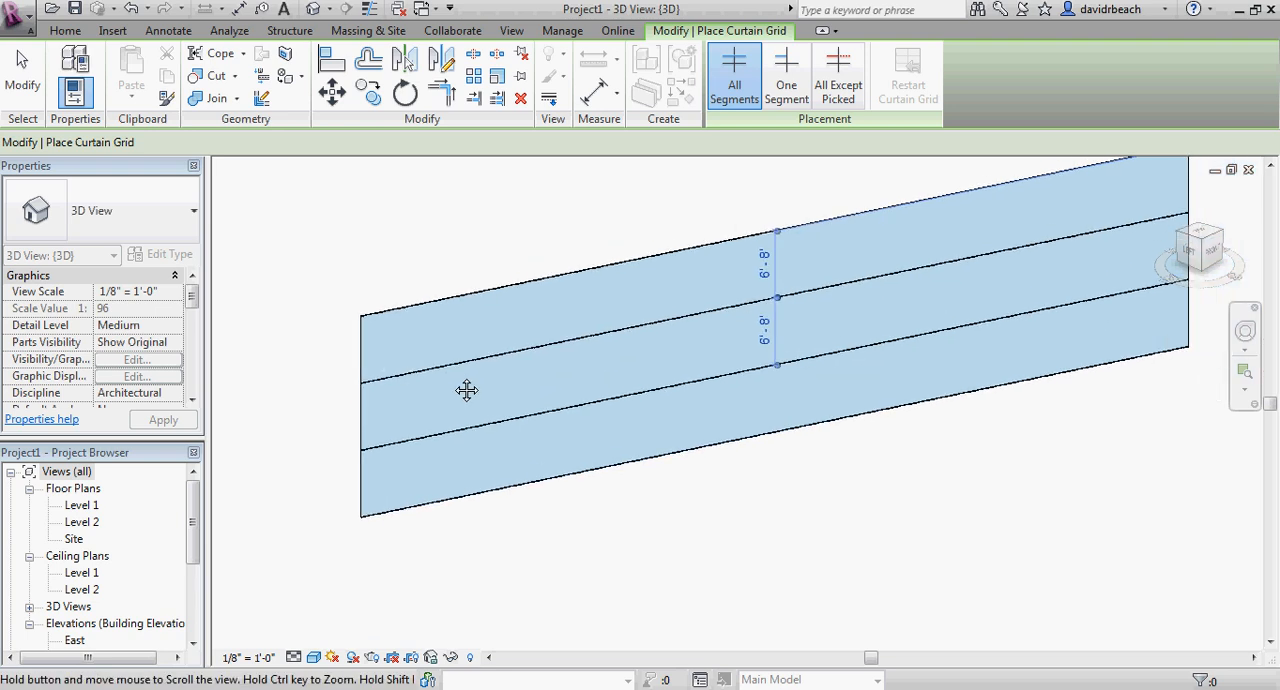
click(777, 436)
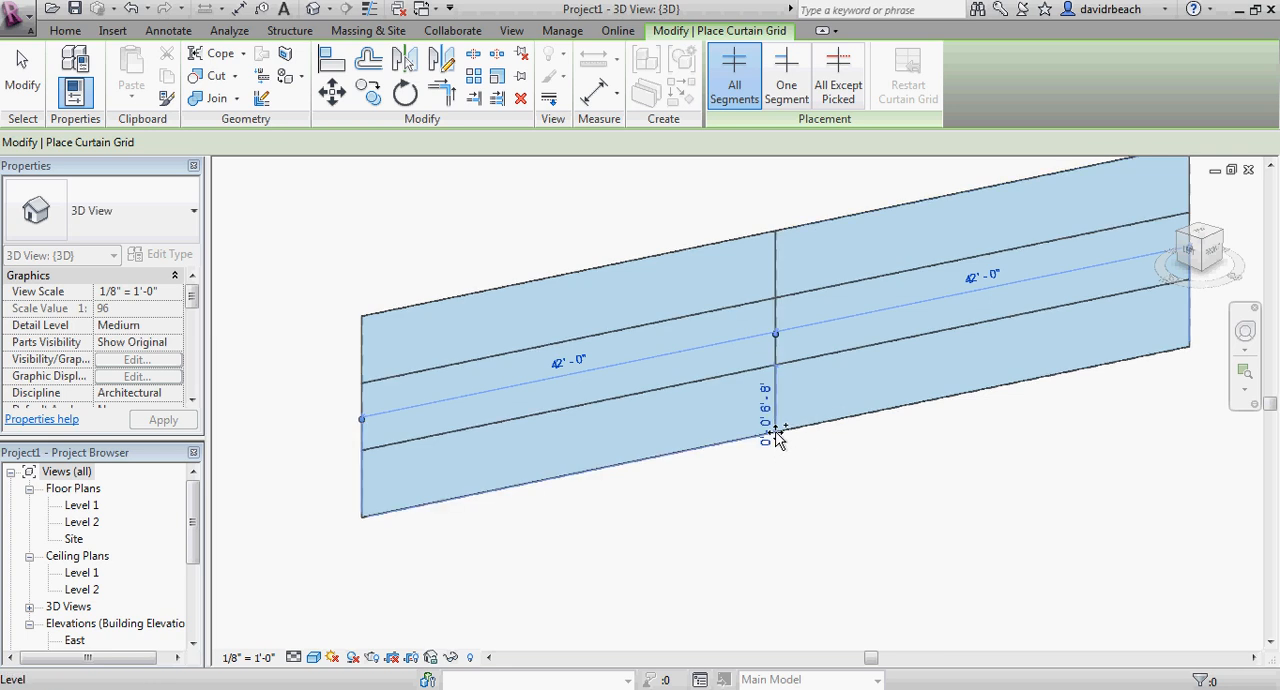
click(718, 450)
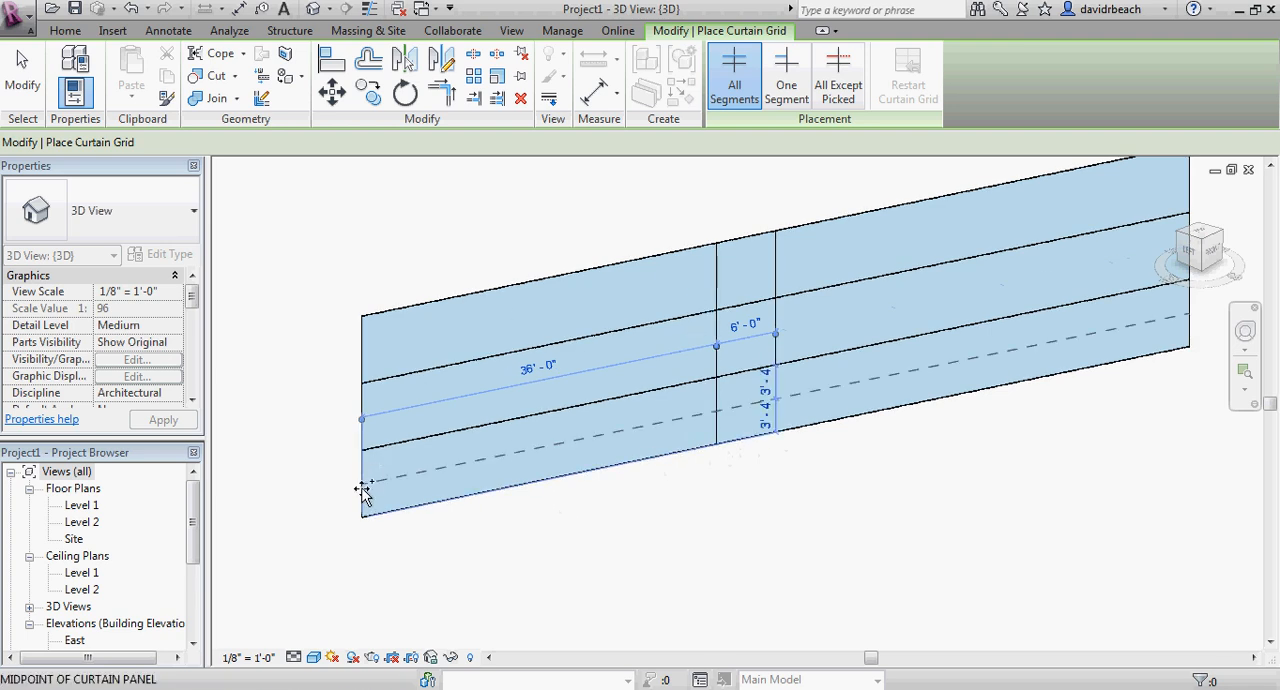
Place another horizontal grid line through the lowest row of panels at its two-thirds point, about 2'-2" above the wall's base.
scroll(360, 505, up, 3)
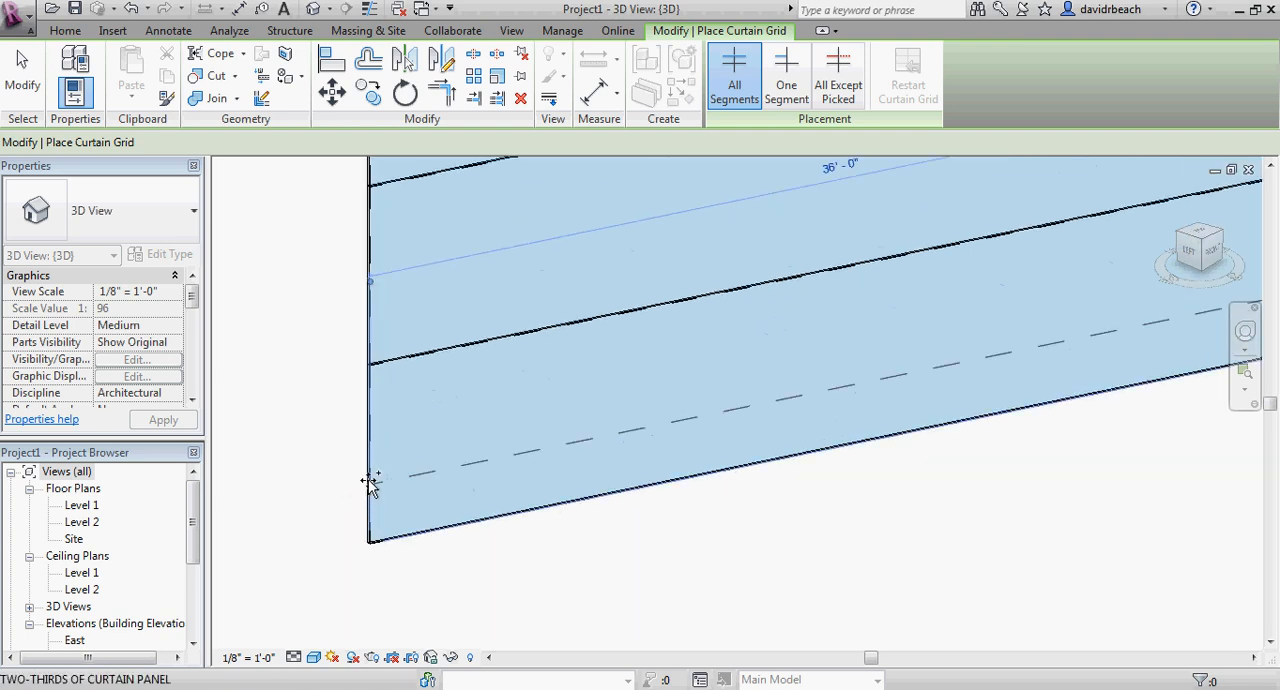
click(368, 493)
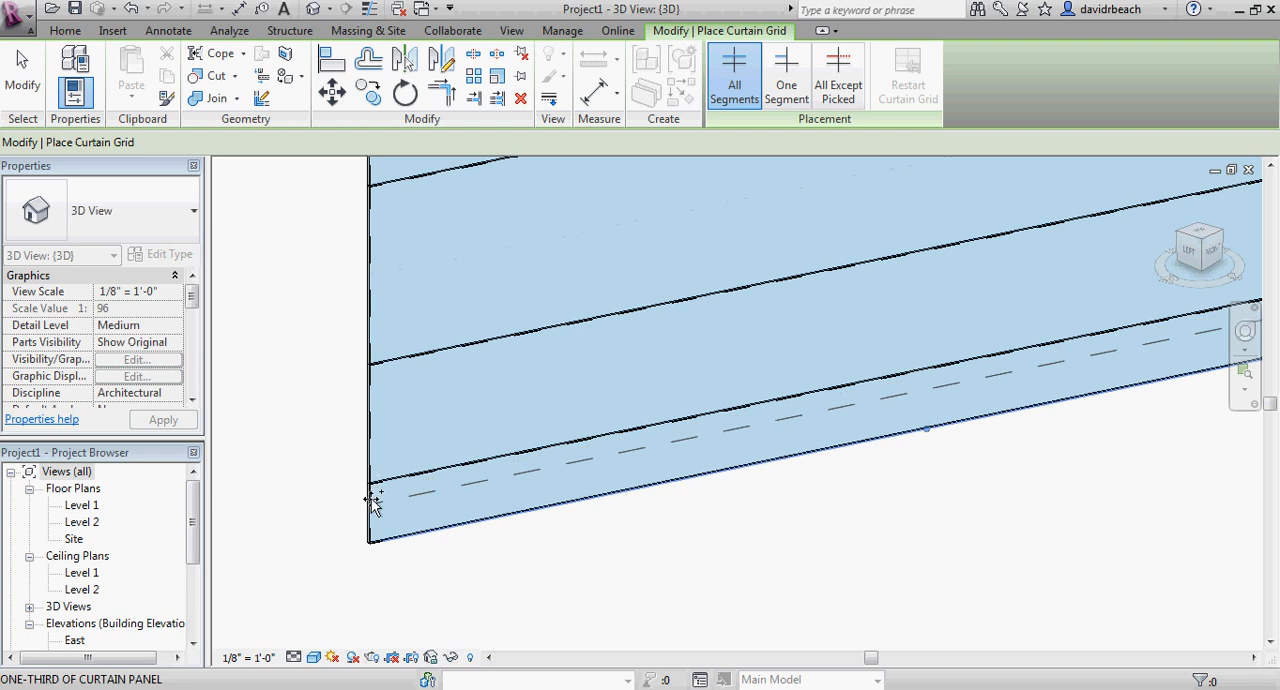
key(Escape)
Examine the lowest horizontal grid line and its intersections with the two vertical grid lines near the wall's base.
scroll(368, 492, down, 5)
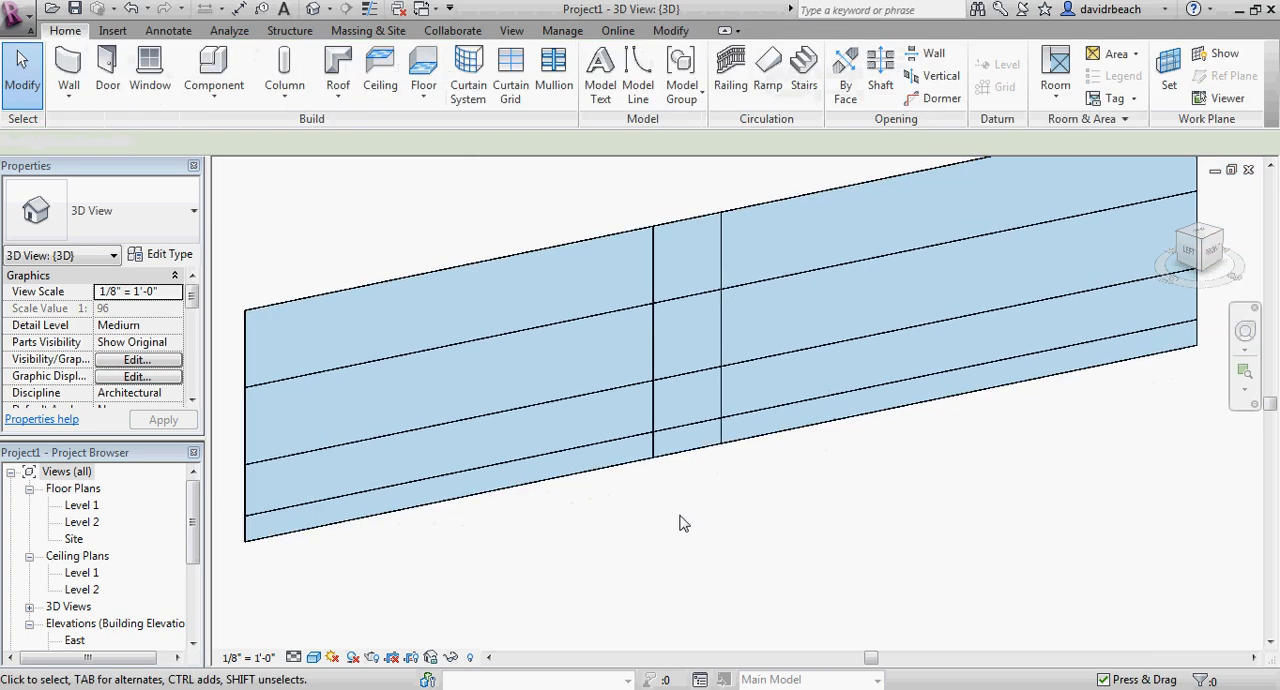
scroll(738, 494, up, 3)
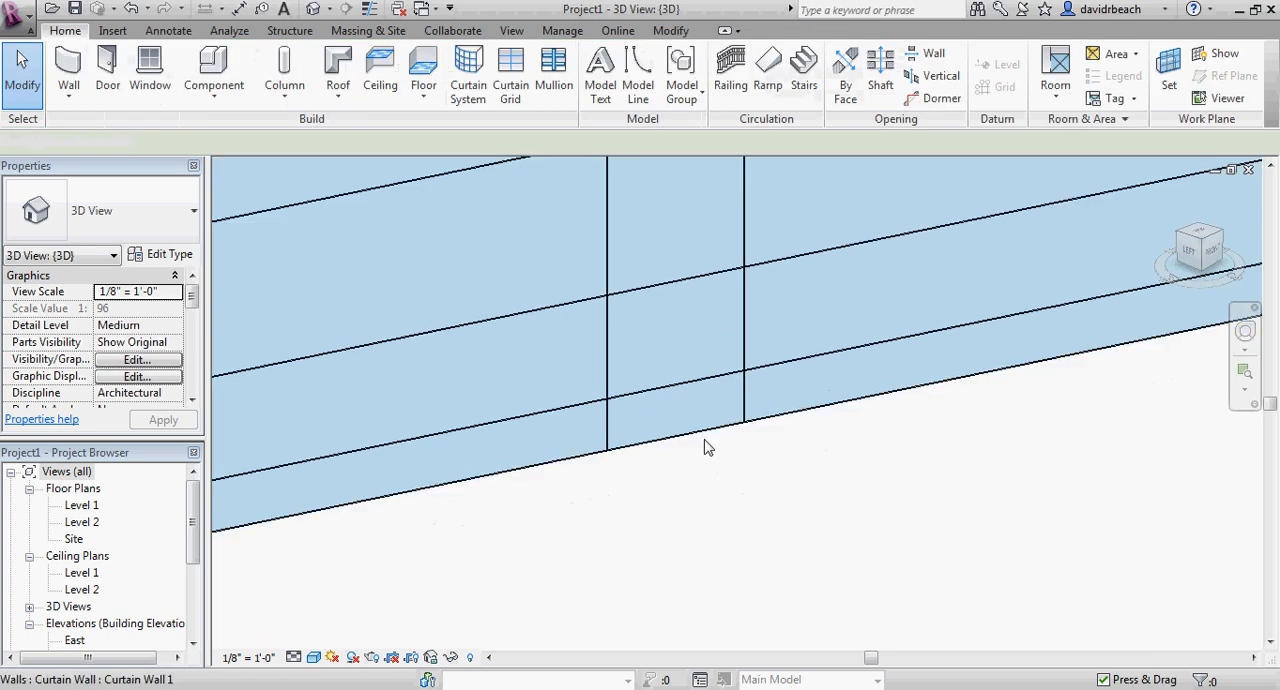
middle_drag(672, 395, 684, 400)
scroll(737, 383, up, 4)
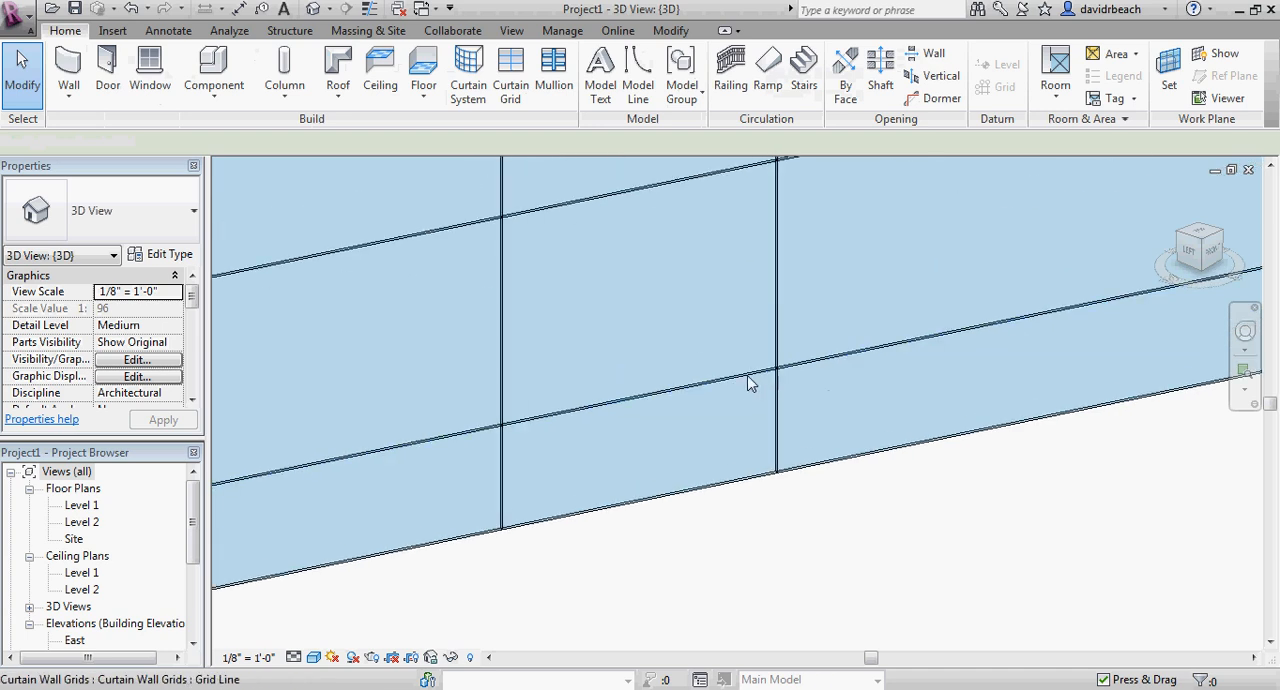
scroll(692, 387, down, 3)
middle_drag(692, 387, 824, 367)
scroll(824, 367, down, 6)
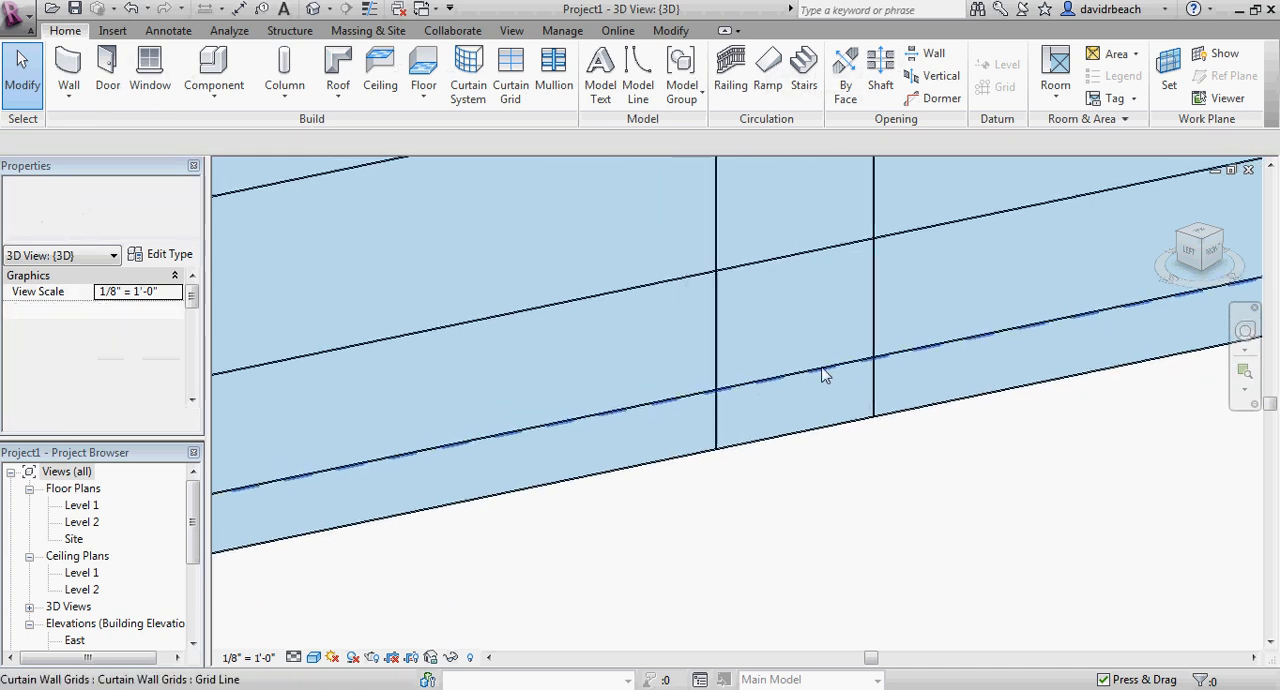
middle_drag(759, 405, 798, 406)
scroll(798, 406, down, 1)
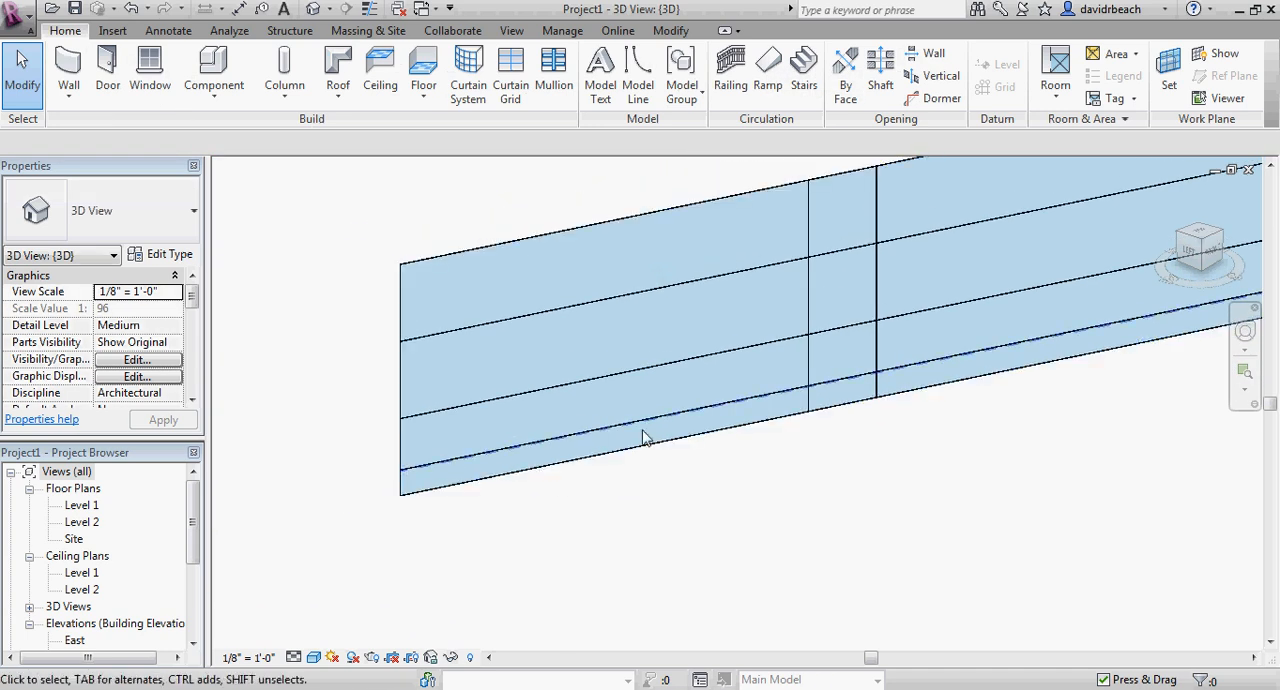
scroll(539, 460, up, 1)
scroll(539, 460, up, 1)
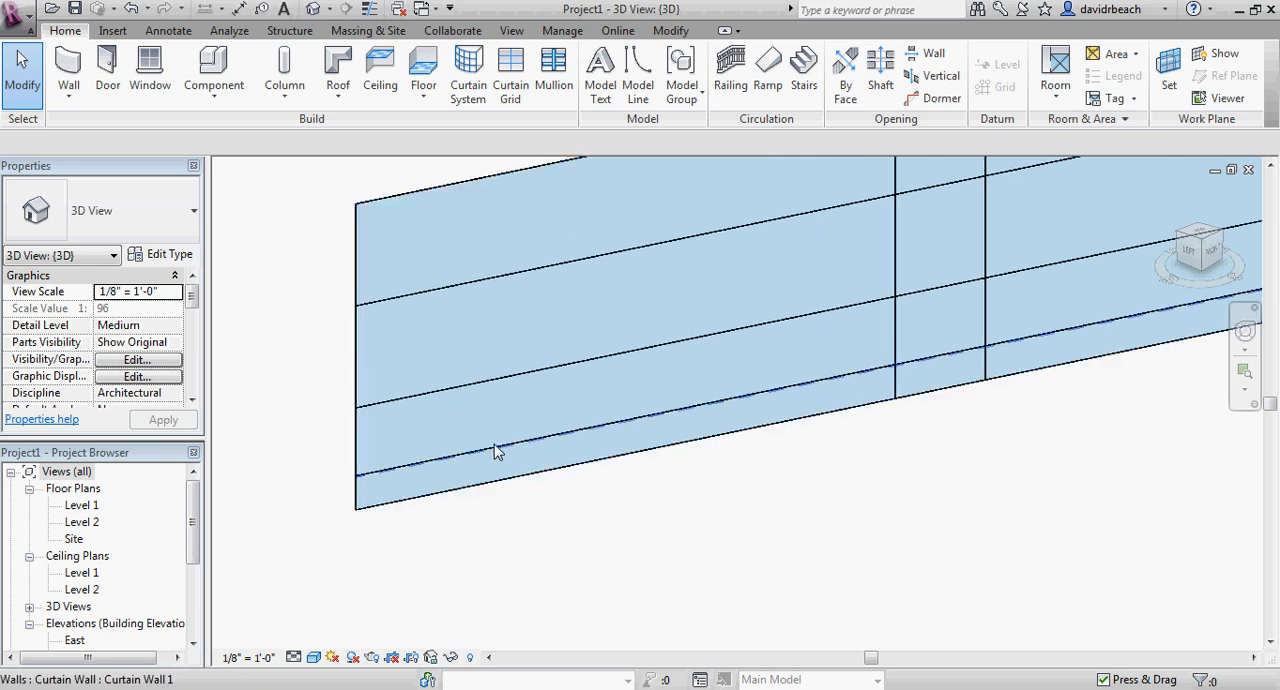
Cycle the selection from the lowest grid line to the glazed panel beneath it at the wall's end, and clear the selection.
click(496, 449)
key(Escape)
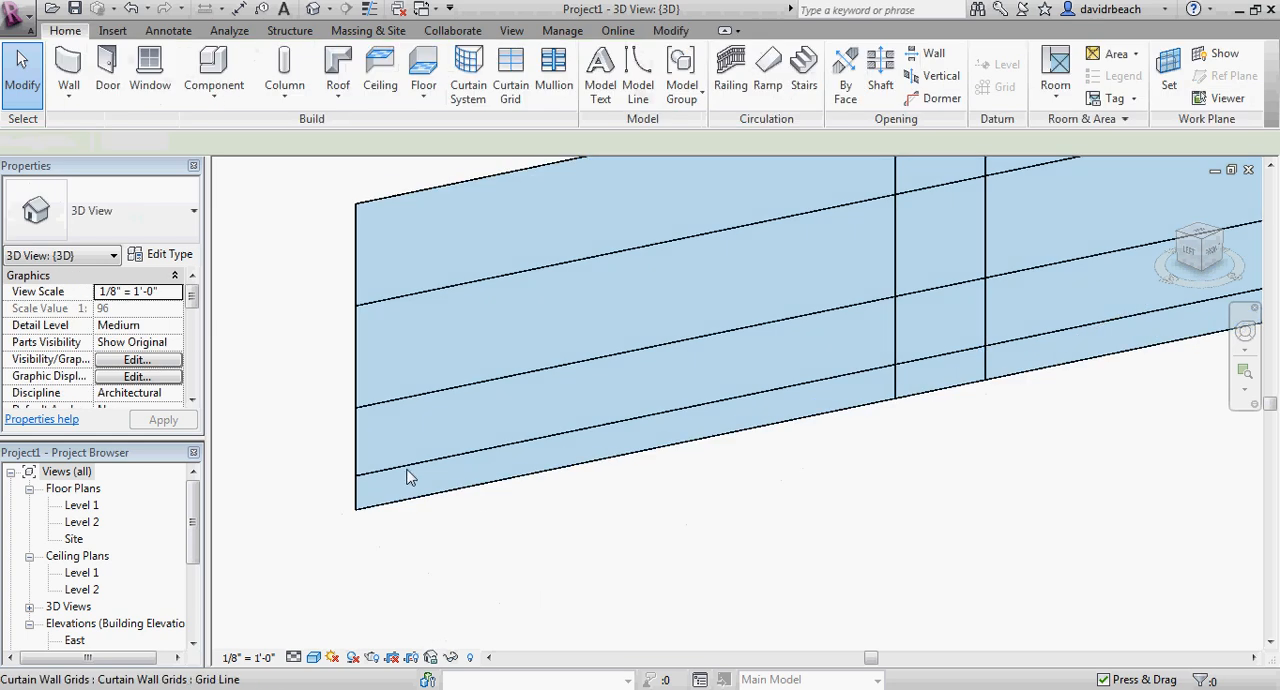
key(Tab)
key(Tab)
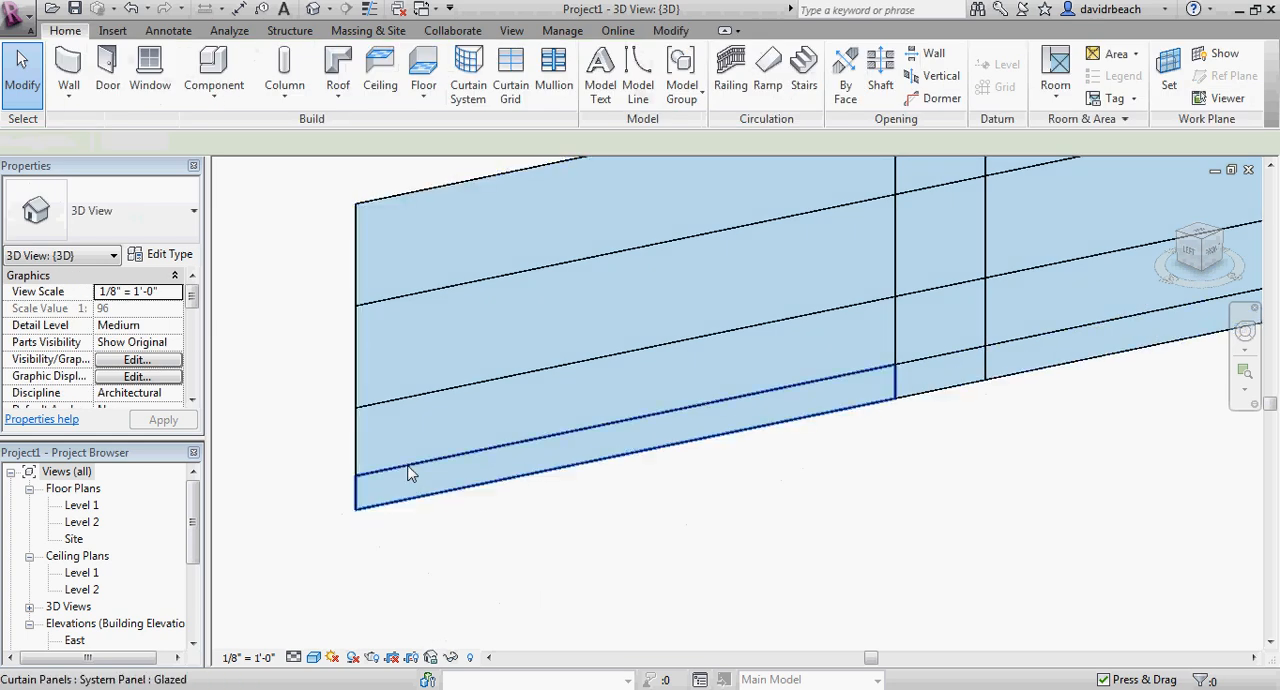
click(410, 474)
key(Escape)
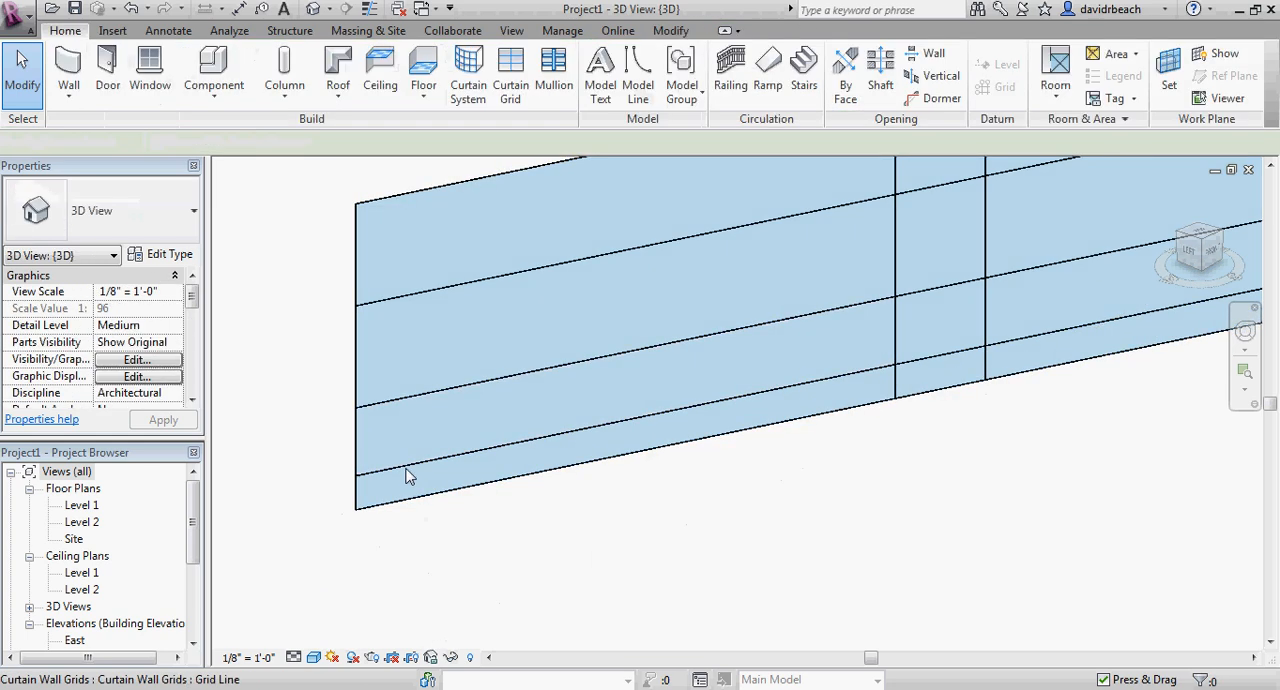
Set the lowest horizontal grid line's height above the wall's base to 0' 18".
click(410, 474)
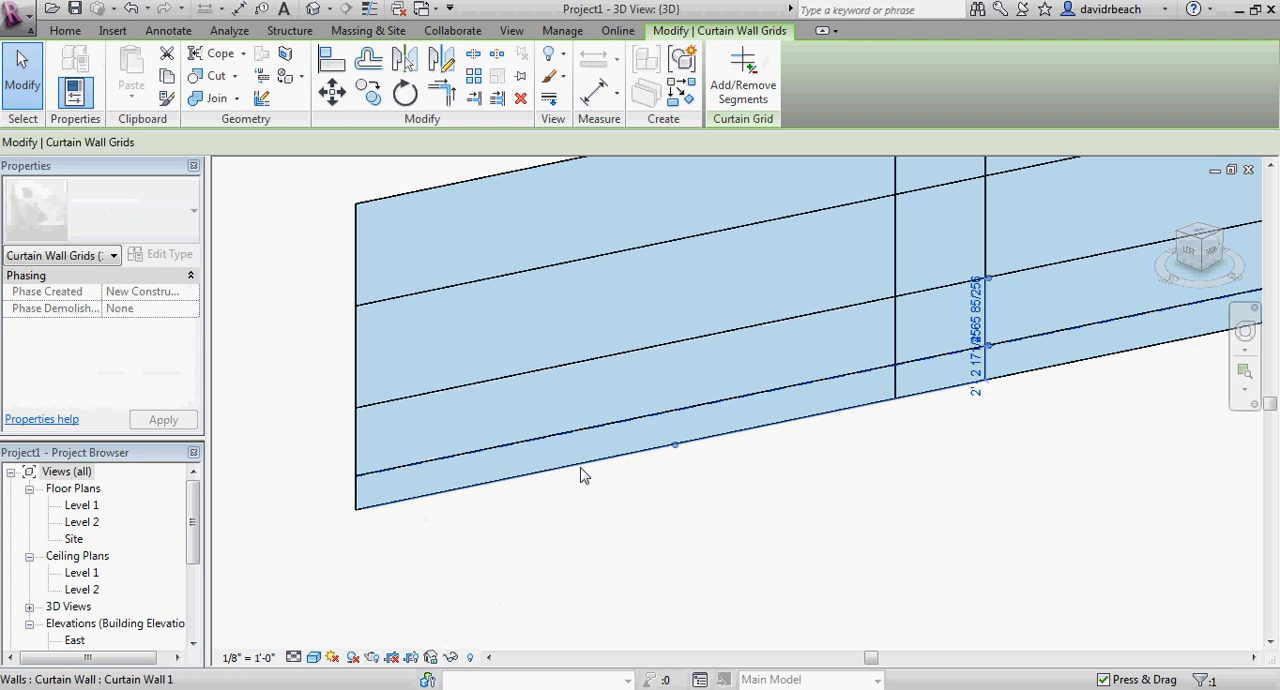
middle_drag(818, 483, 679, 483)
scroll(837, 430, up, 3)
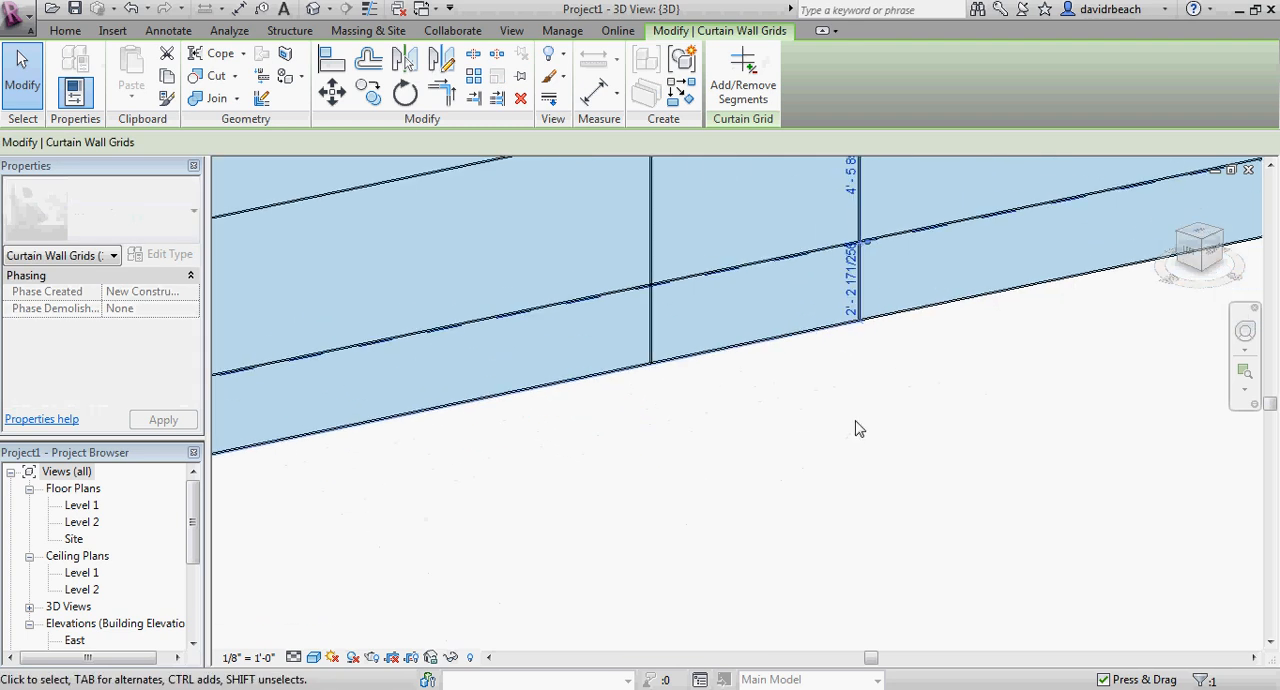
scroll(852, 278, up, 2)
click(859, 288)
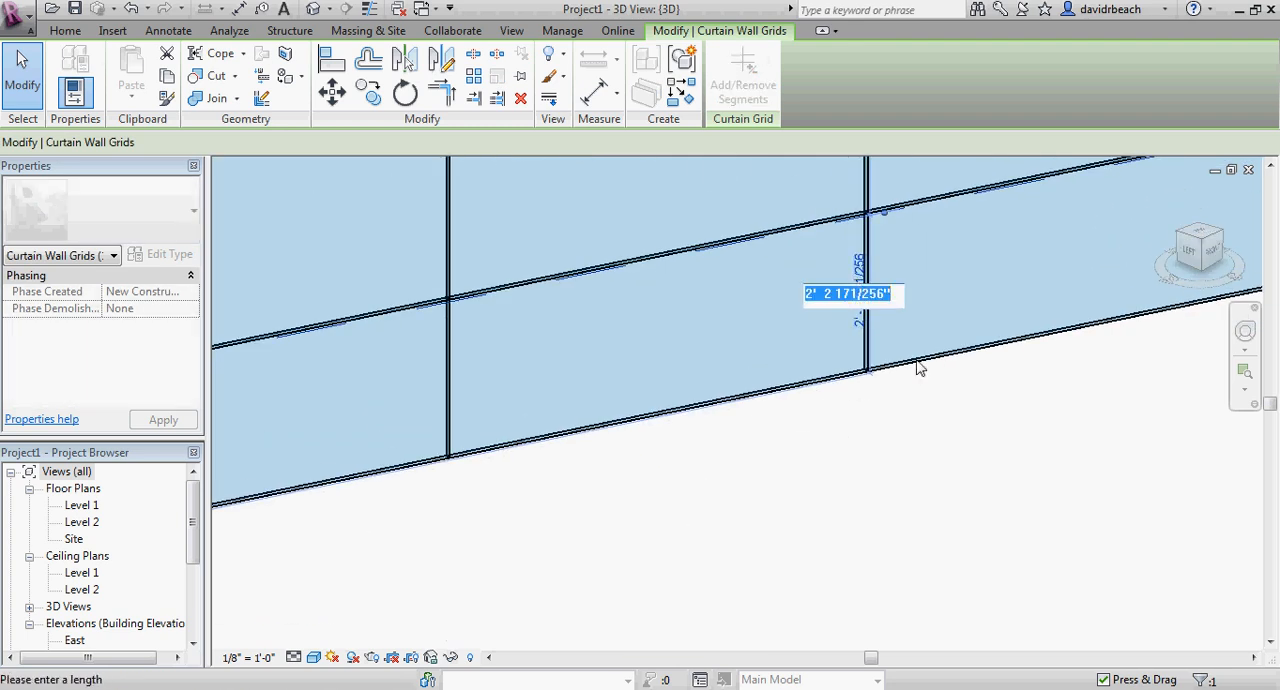
text(0 18)
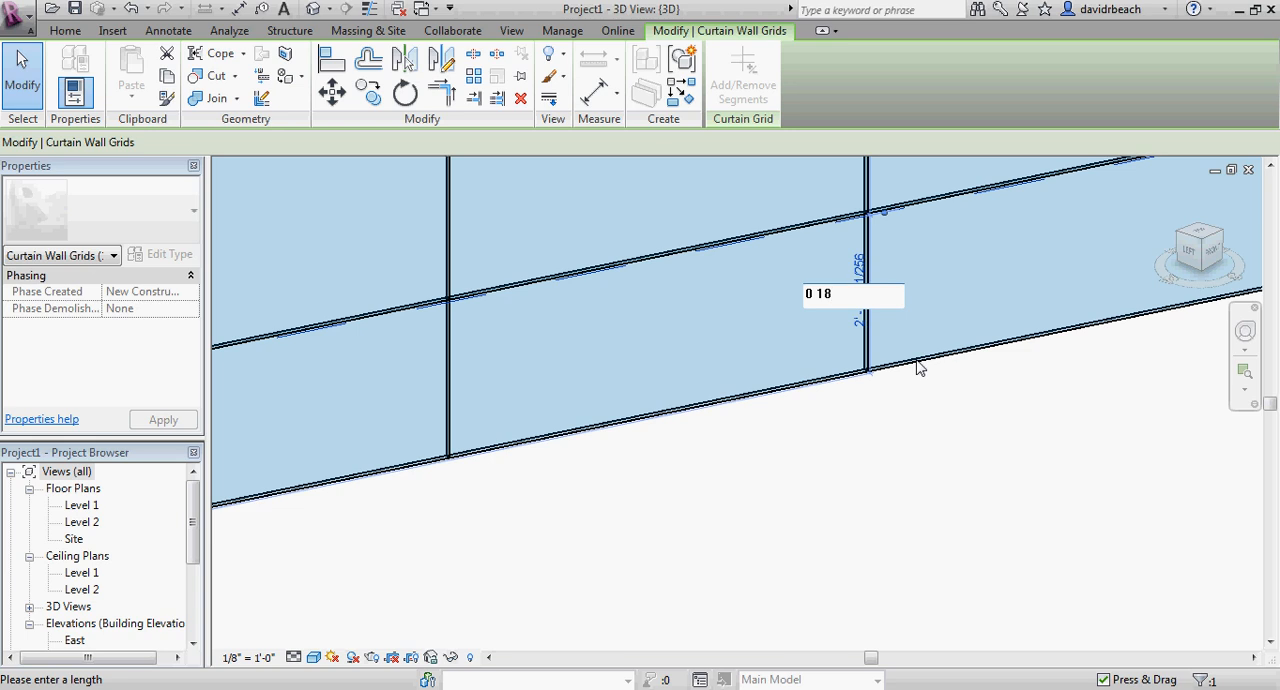
key(Return)
key(Escape)
Remove the segment of the lowest horizontal grid line between the two vertical grid lines.
scroll(917, 434, down, 2)
middle_drag(917, 434, 814, 477)
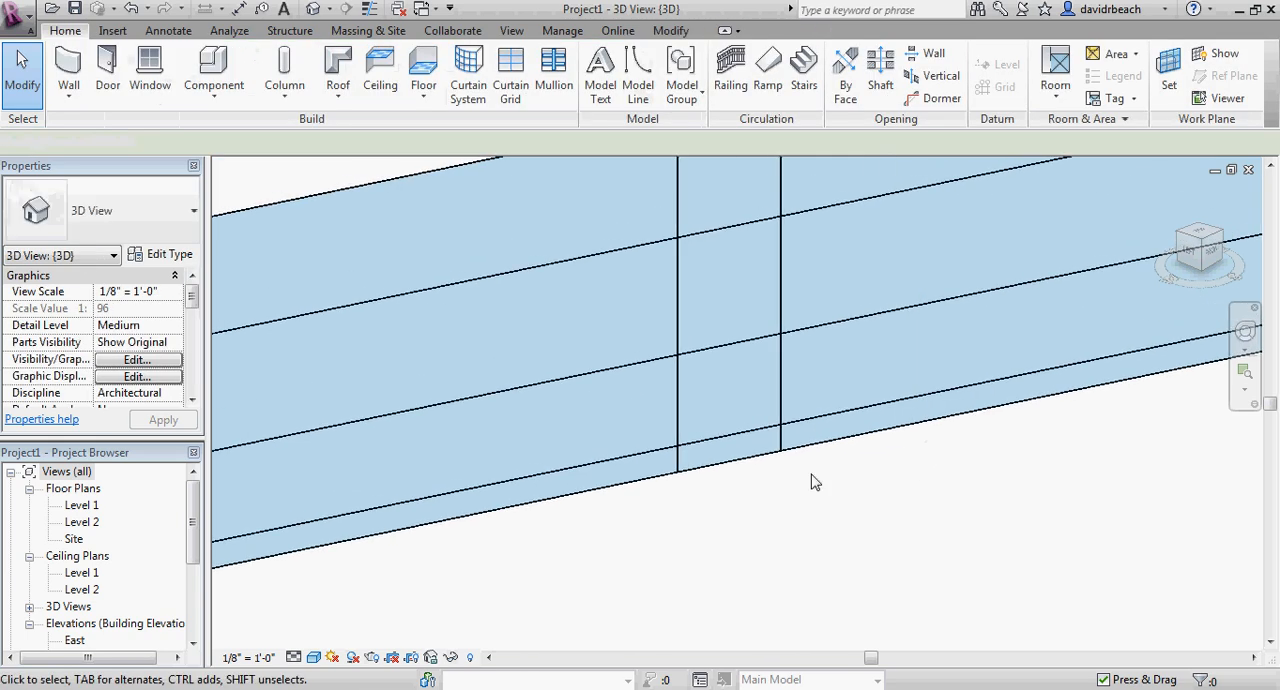
click(723, 440)
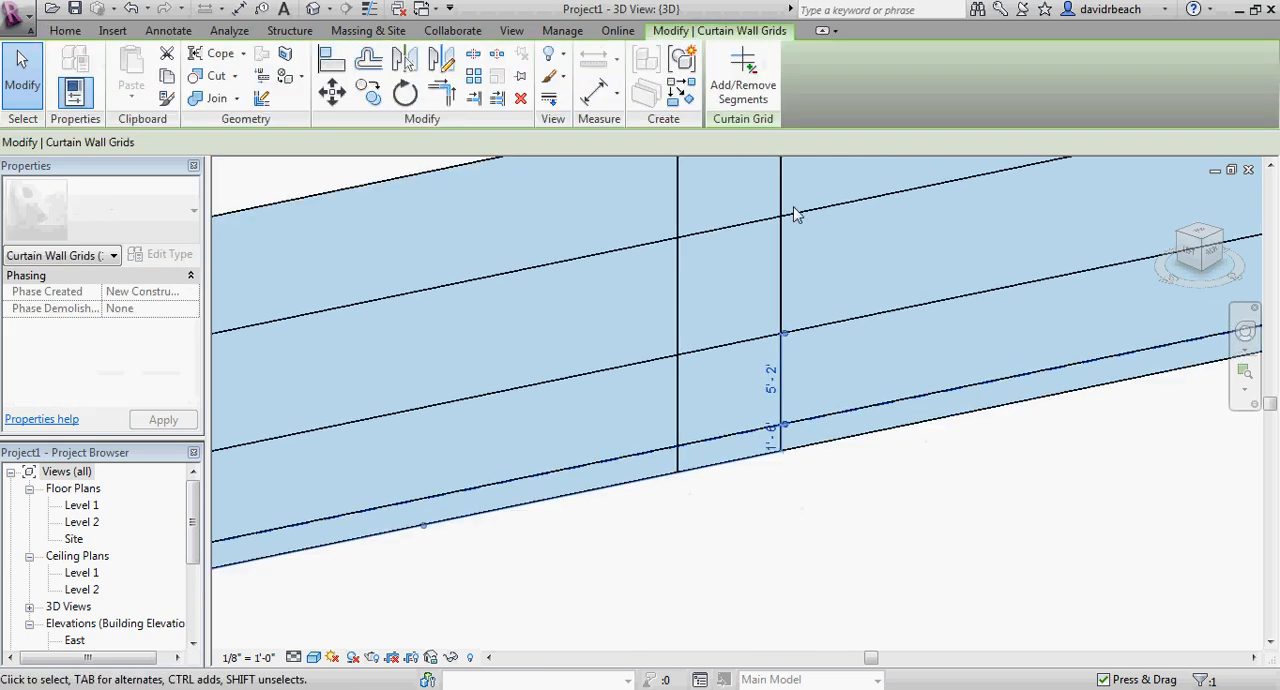
click(740, 78)
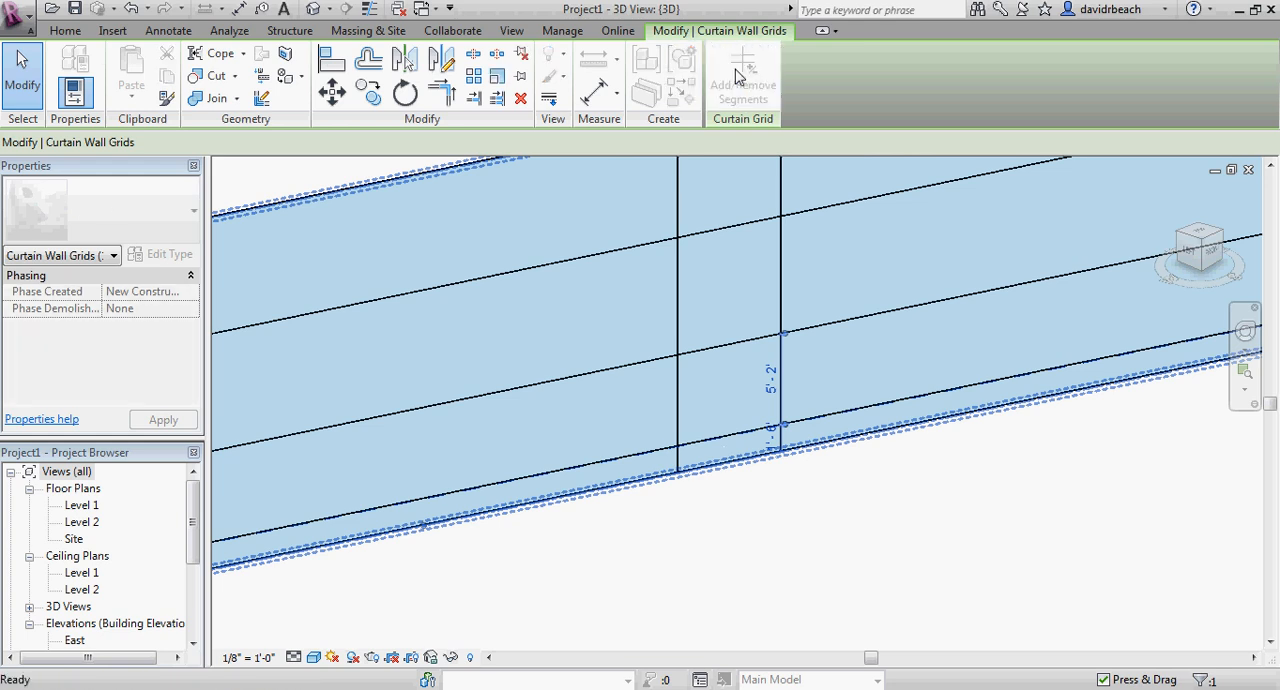
click(723, 437)
click(760, 511)
scroll(760, 511, down, 2)
middle_drag(814, 546, 786, 547)
scroll(786, 547, up, 5)
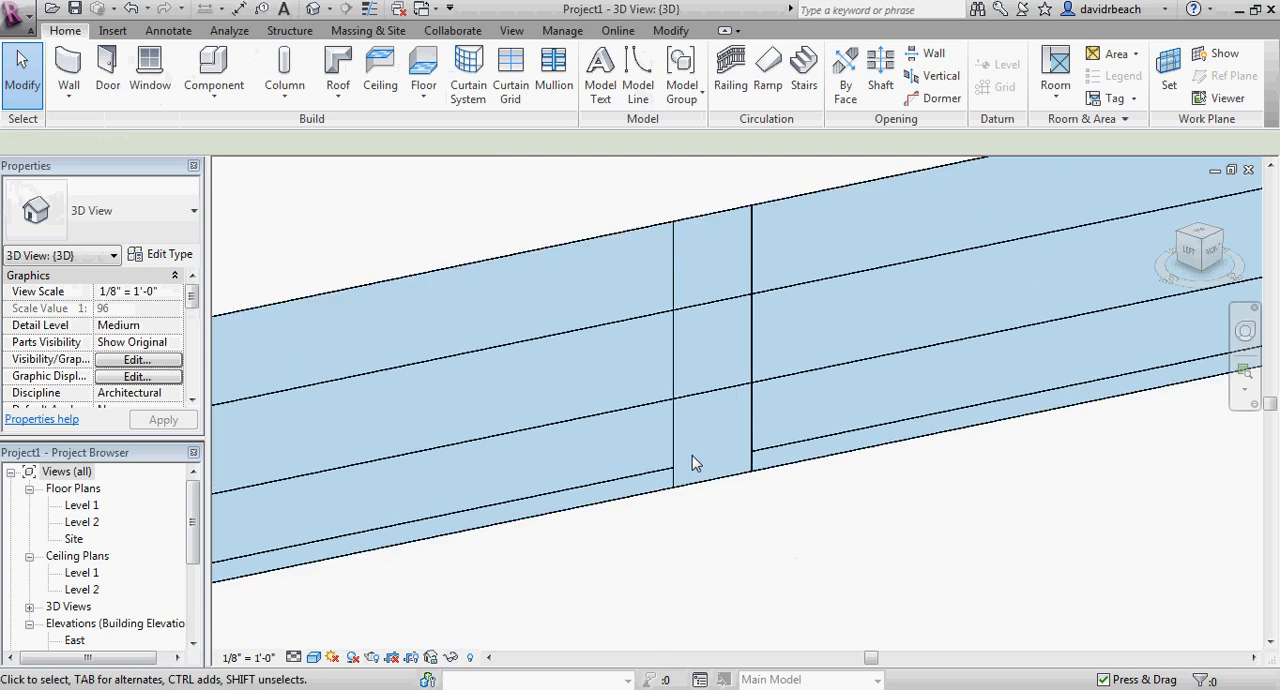
scroll(692, 462, down, 3)
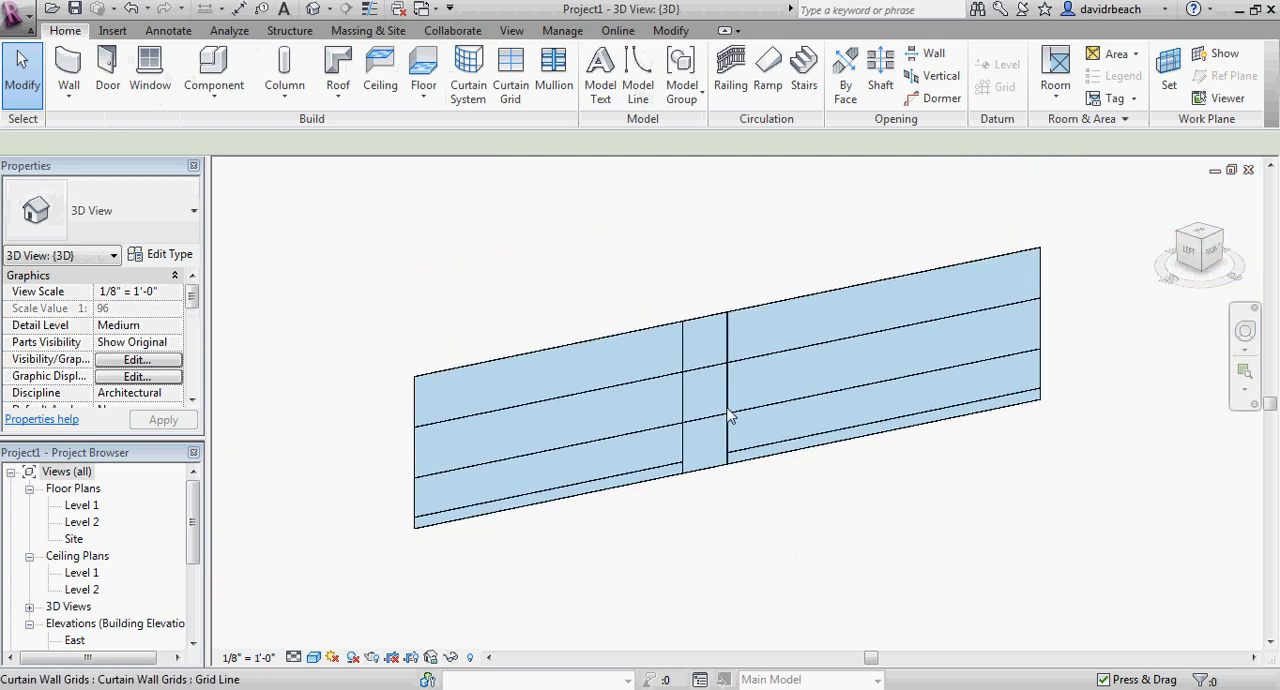
Place four vertical grid lines about 7' apart through all segments of the wall section left of the narrow bay.
click(512, 84)
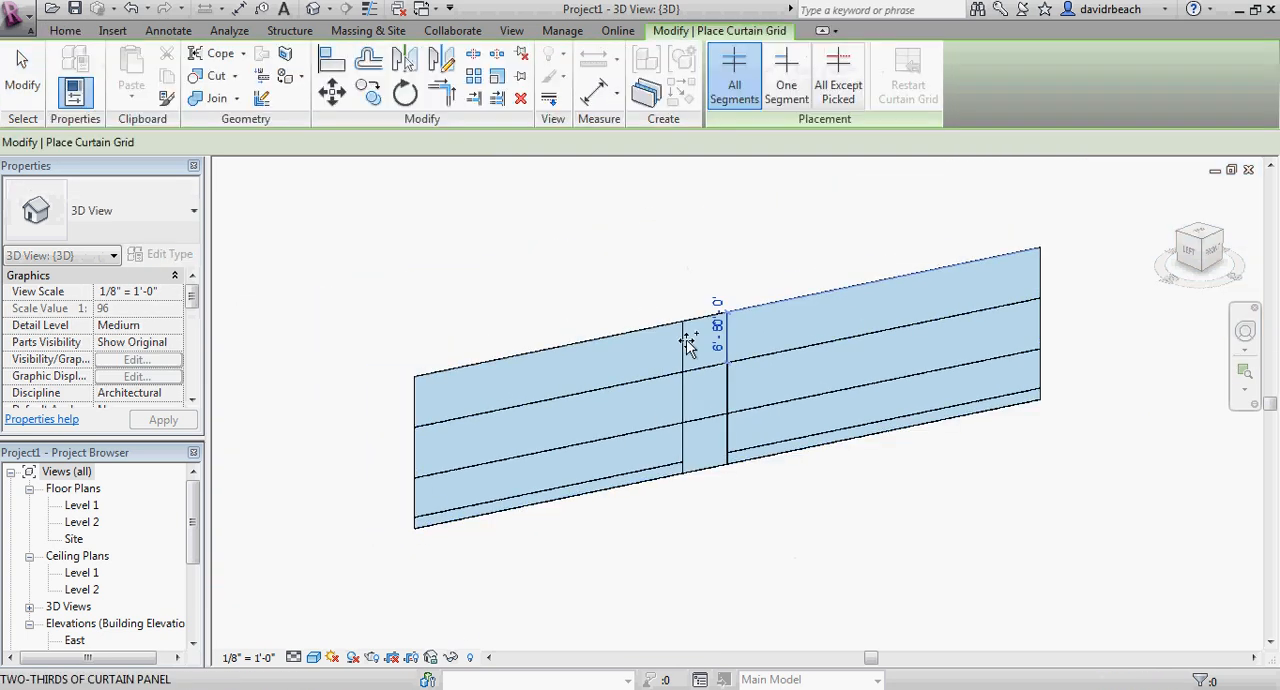
click(631, 335)
click(575, 345)
click(520, 360)
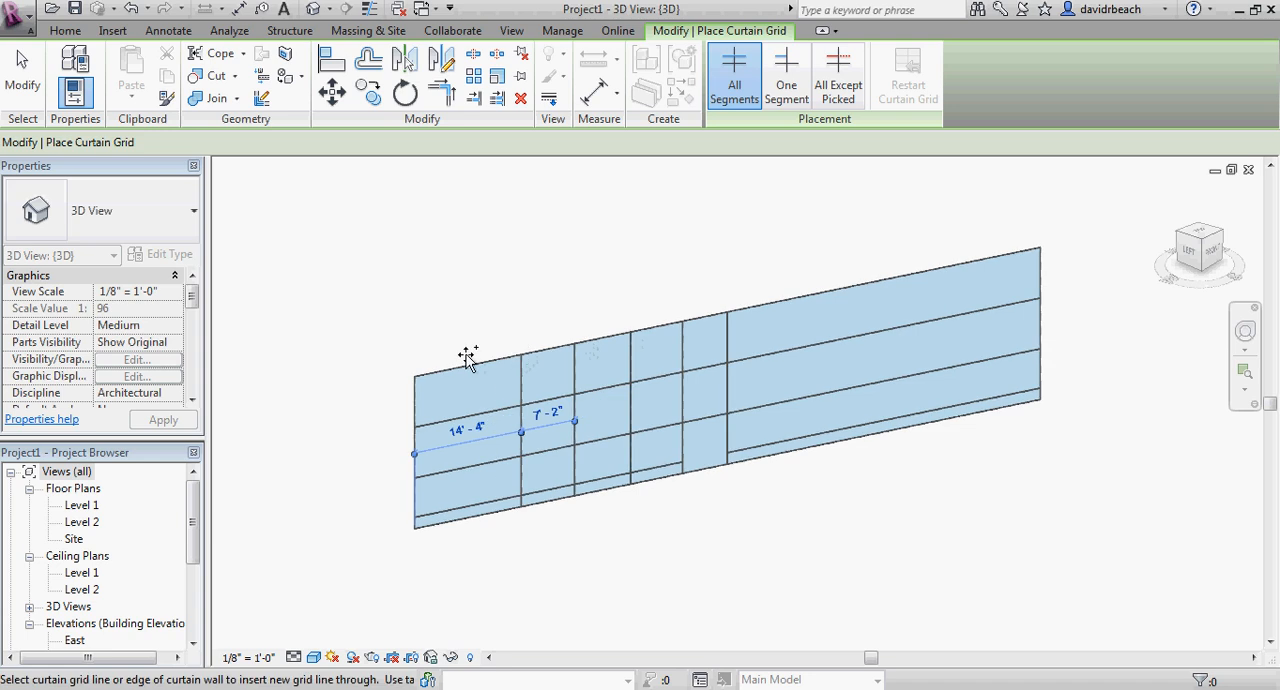
click(467, 364)
Place five vertical grid lines across the wall section right of the narrow bay, the first three spaced 6'-0", 7'-6" and 7'-0".
click(771, 306)
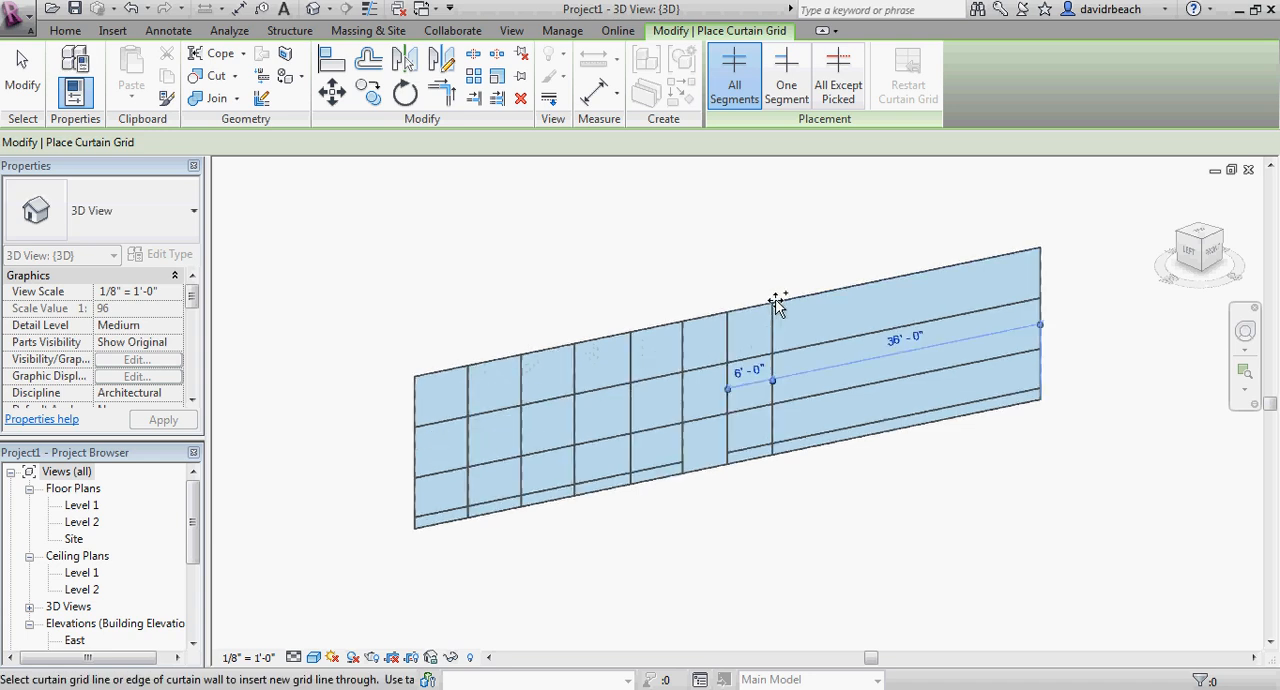
click(829, 292)
click(883, 285)
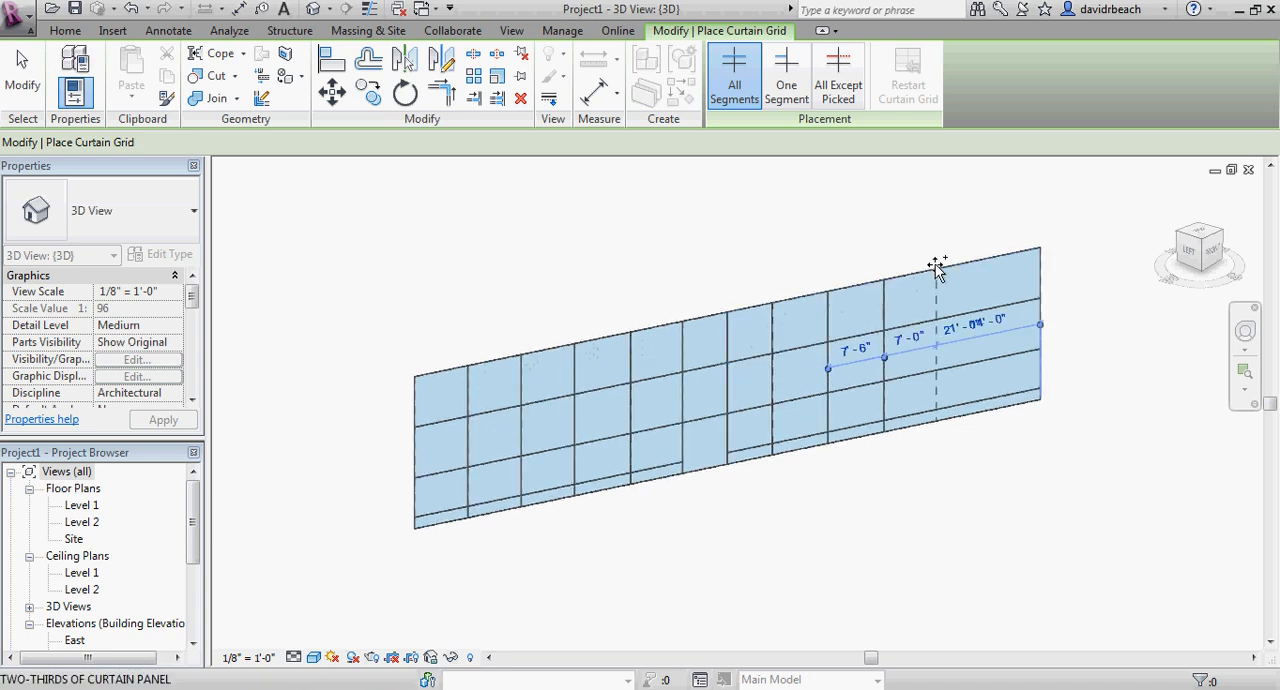
click(951, 270)
click(996, 260)
key(Escape)
scroll(970, 445, up, 3)
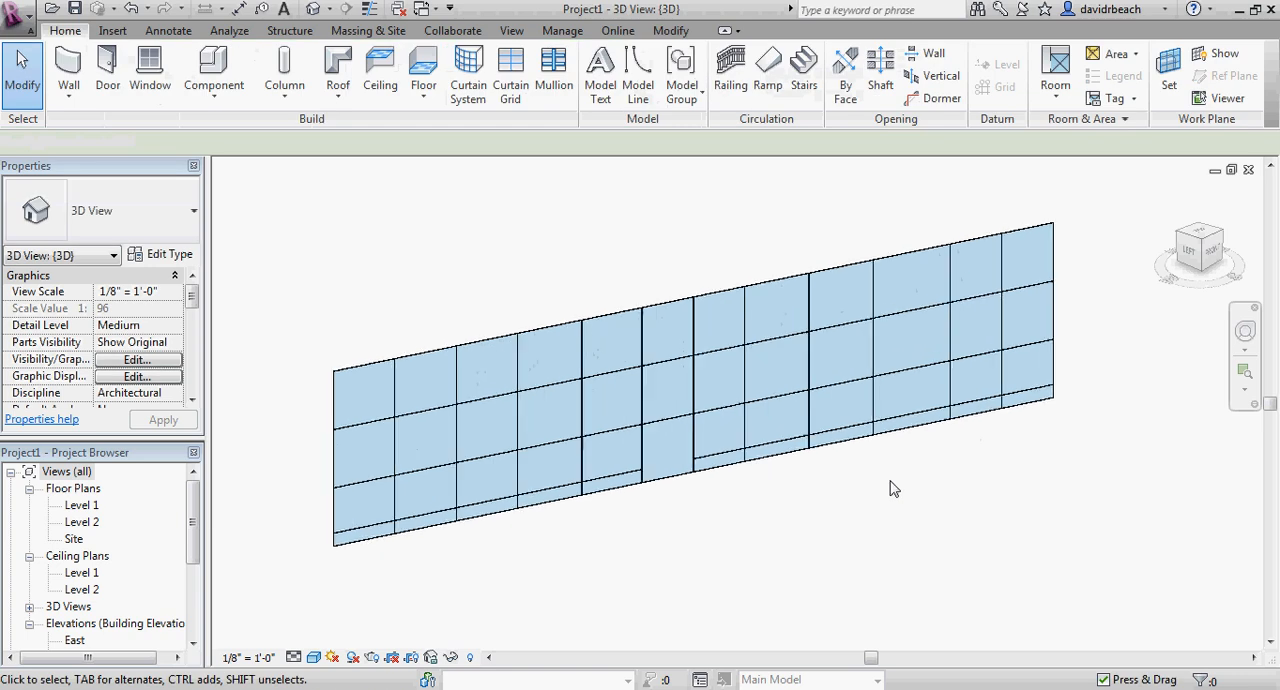
Place 2.5" x 5" rectangular mullions on the wall's left edge, its base and the two leftmost vertical grid lines.
middle_drag(910, 492, 977, 507)
scroll(977, 508, down, 2)
middle_drag(976, 511, 969, 517)
middle_drag(712, 214, 674, 262)
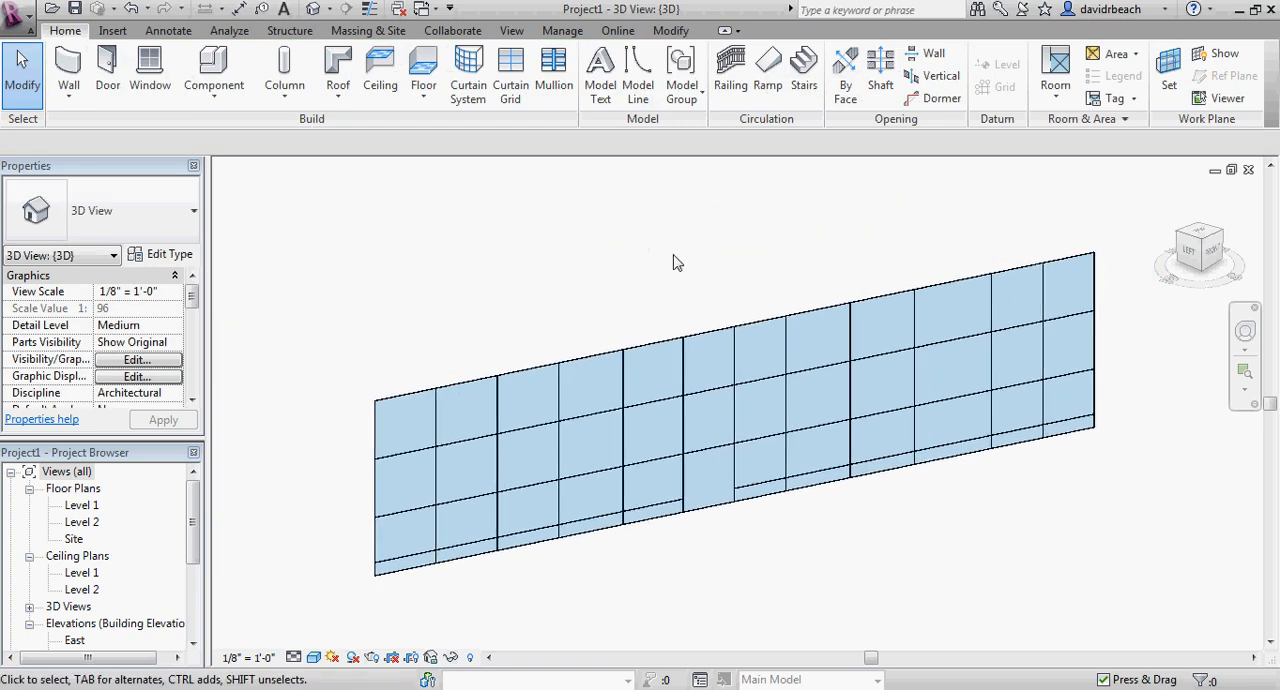
click(551, 77)
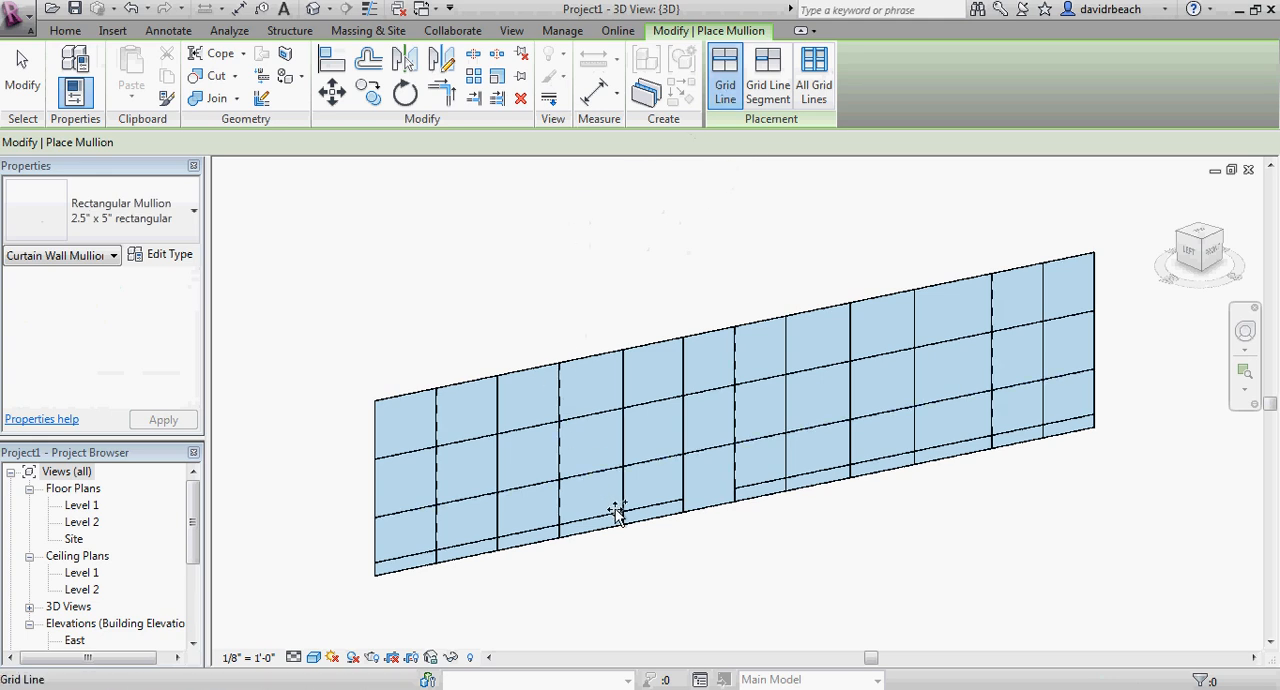
click(141, 211)
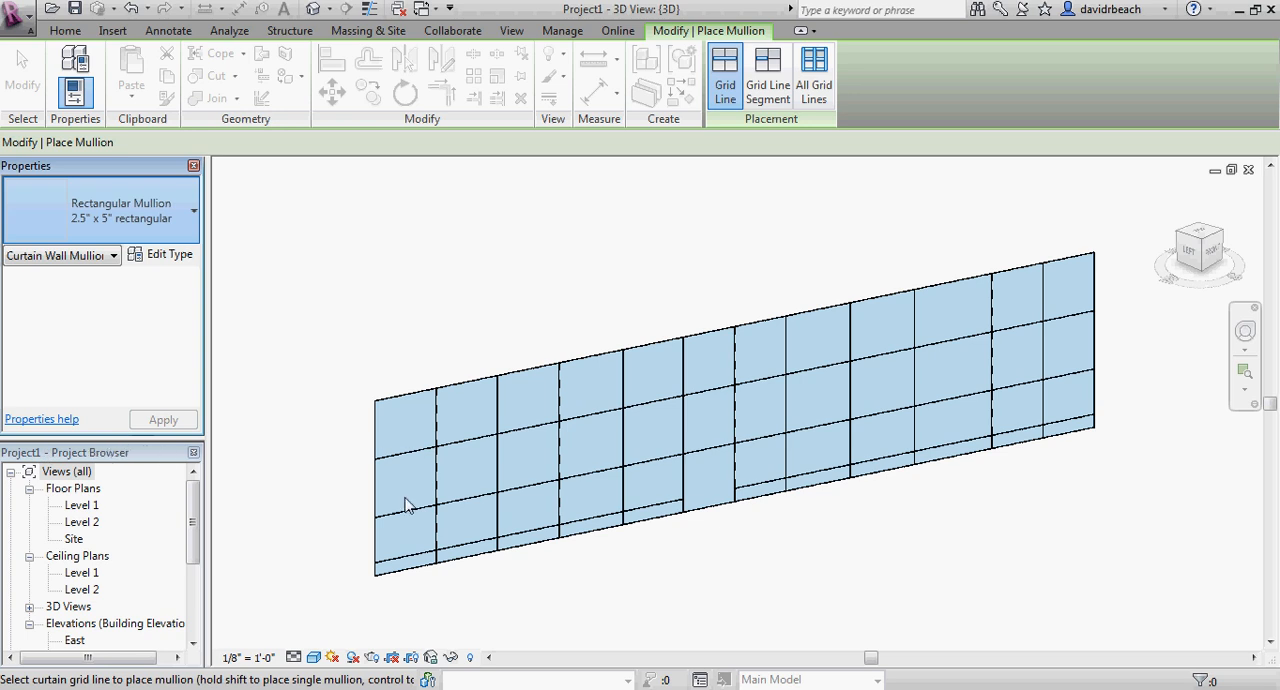
scroll(449, 590, up, 2)
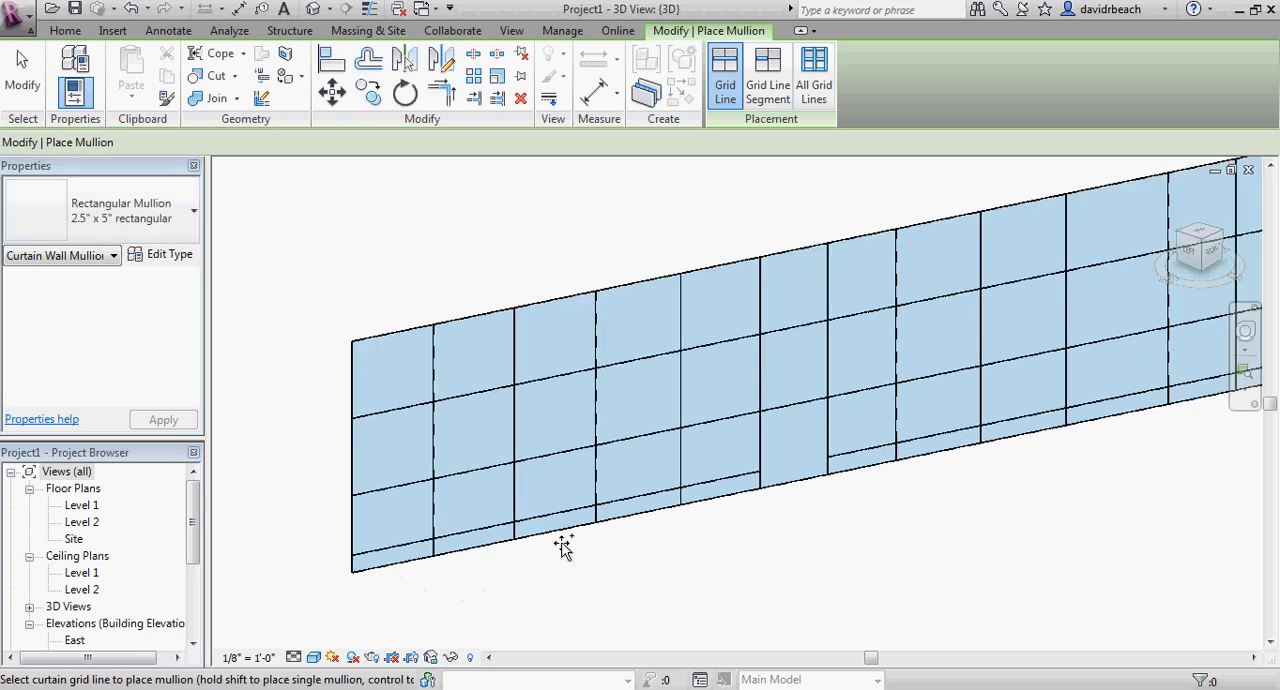
scroll(397, 507, up, 2)
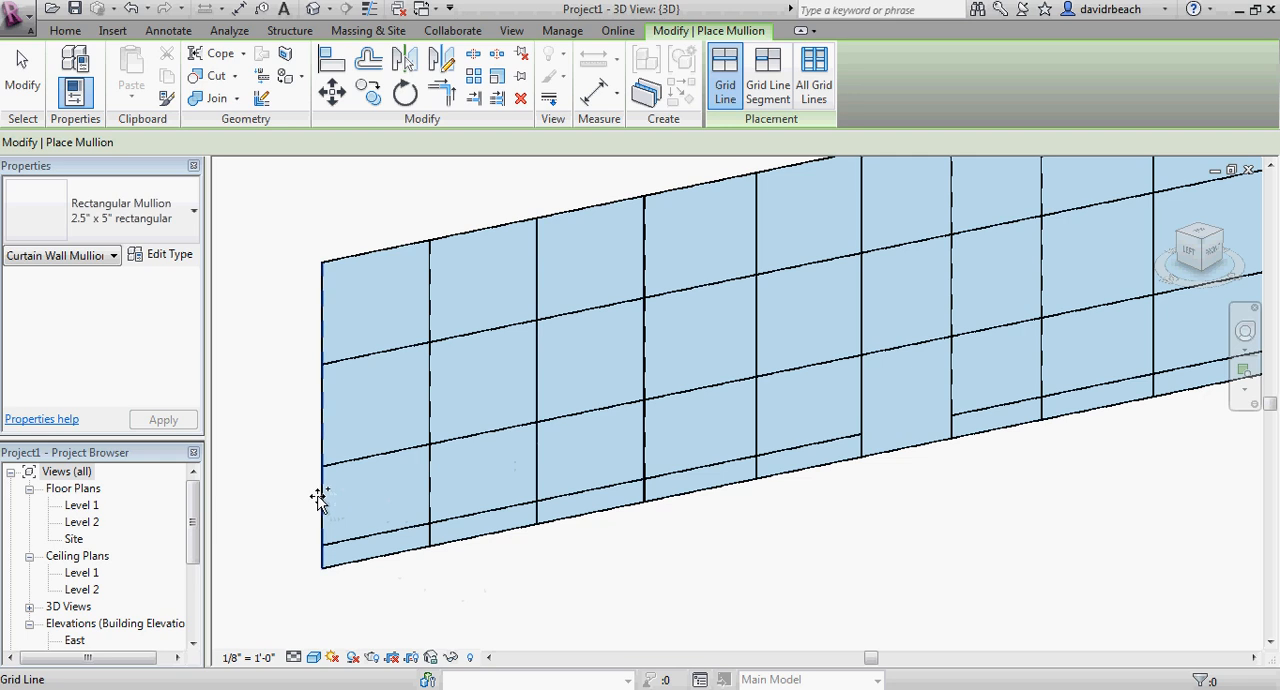
click(319, 500)
click(430, 477)
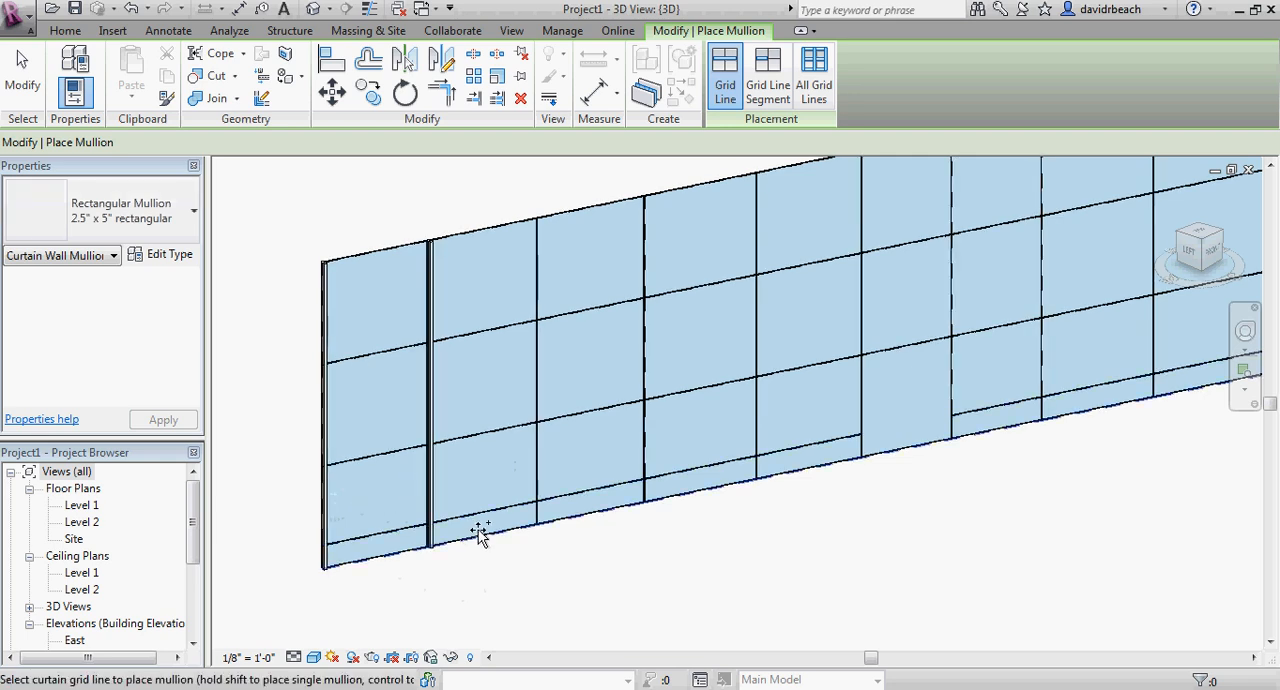
click(507, 529)
click(533, 490)
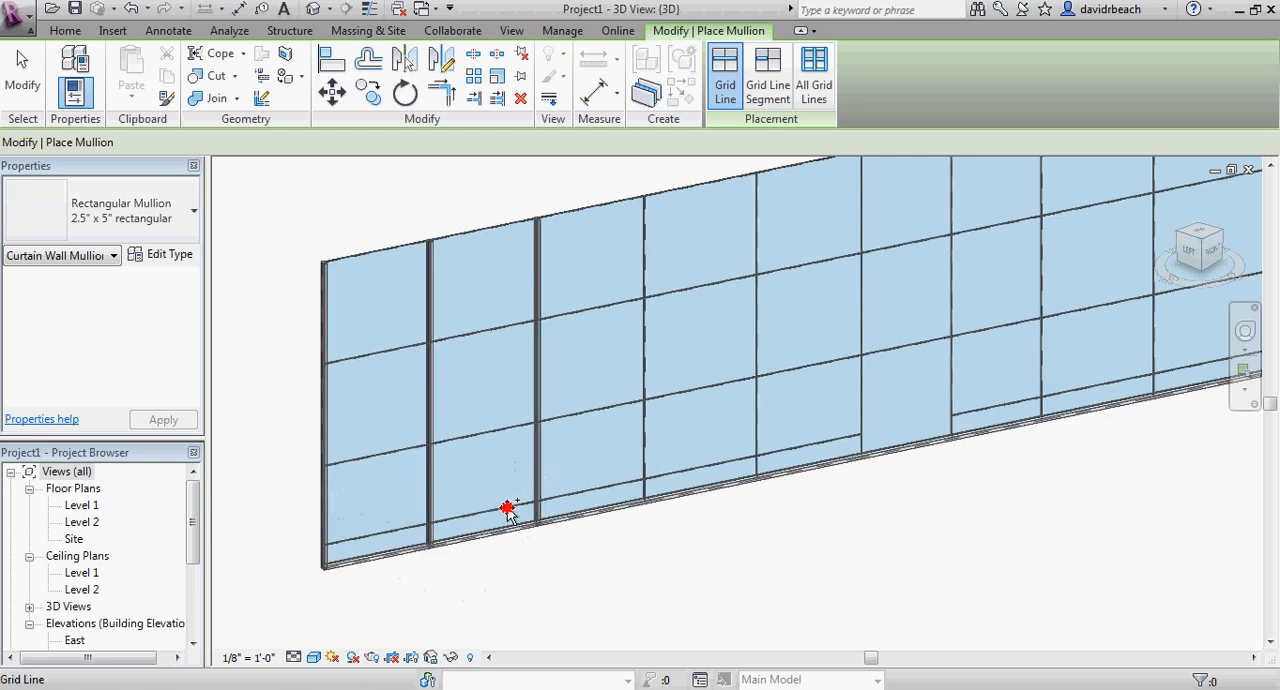
Add rectangular mullions along the two lowest horizontal grid lines of the curtain wall.
click(507, 509)
click(508, 428)
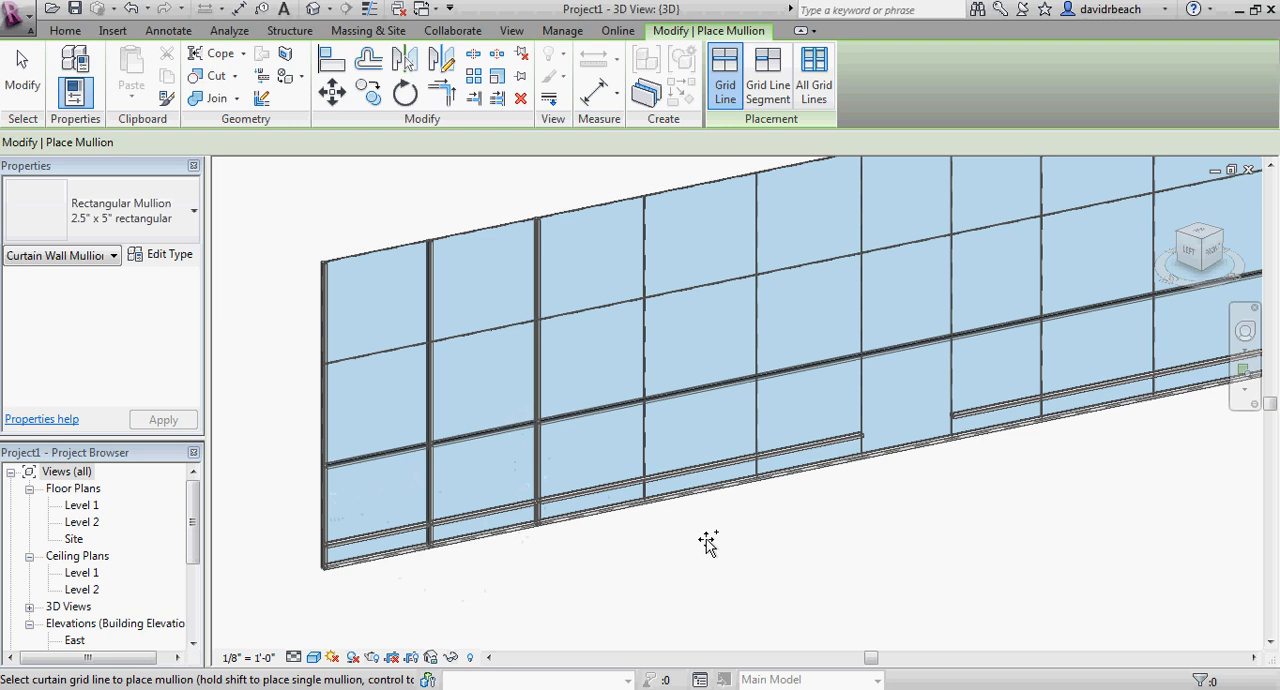
key(Escape)
scroll(708, 540, down, 3)
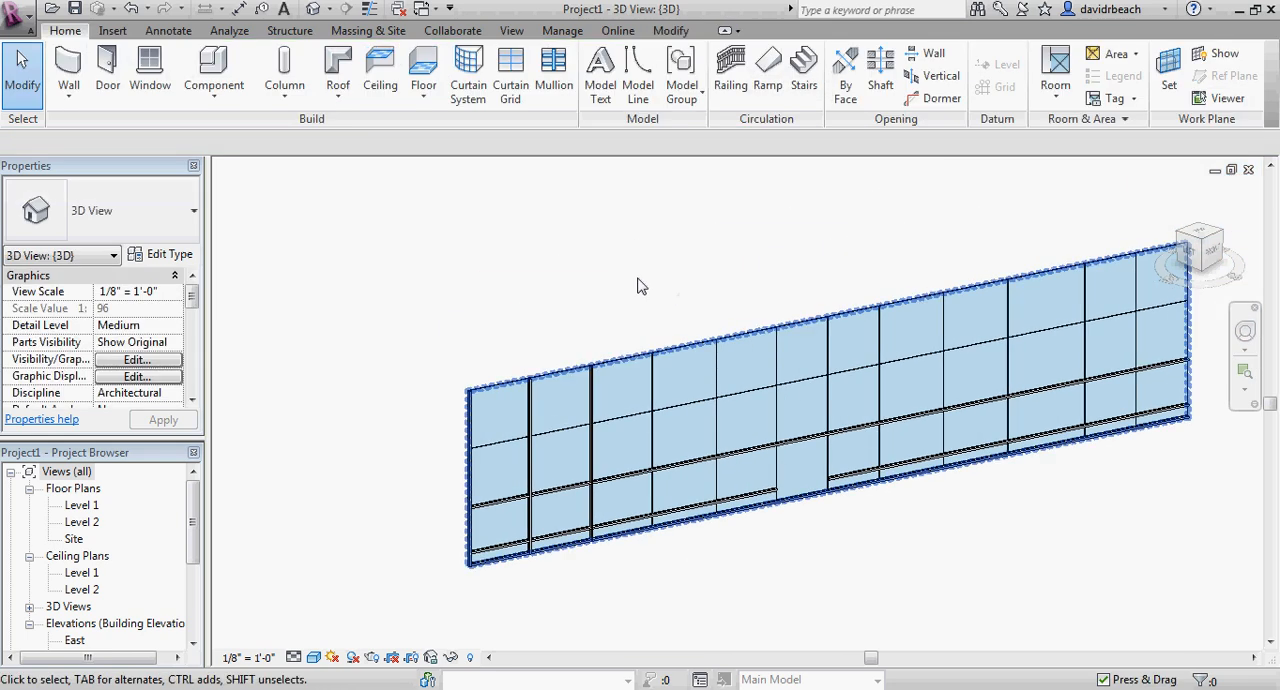
Place rectangular mullions on all remaining grid lines of the curtain wall at once.
click(552, 78)
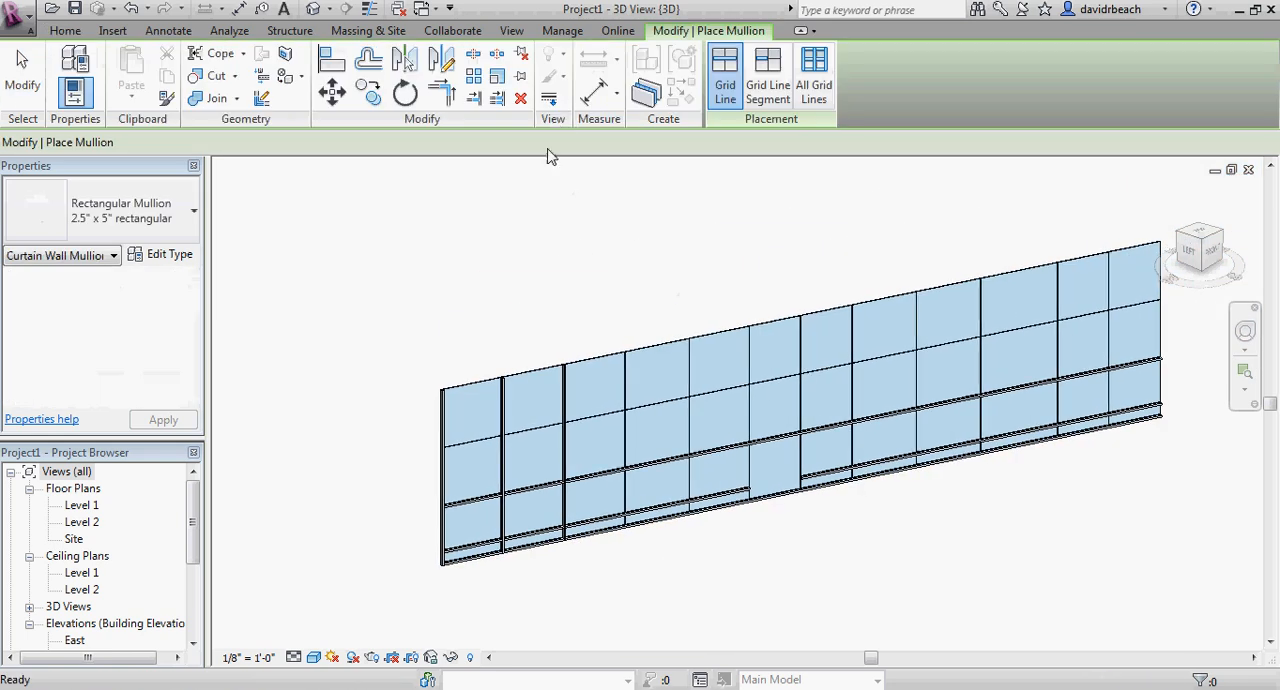
click(814, 85)
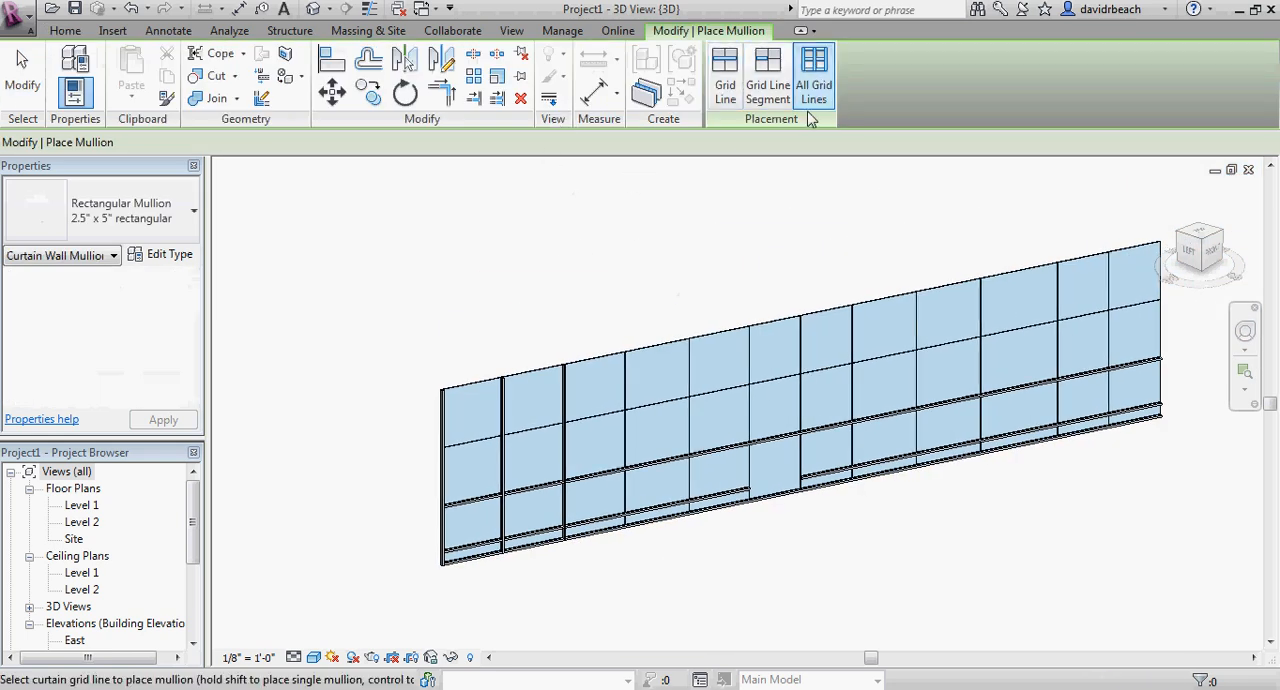
click(765, 320)
key(Escape)
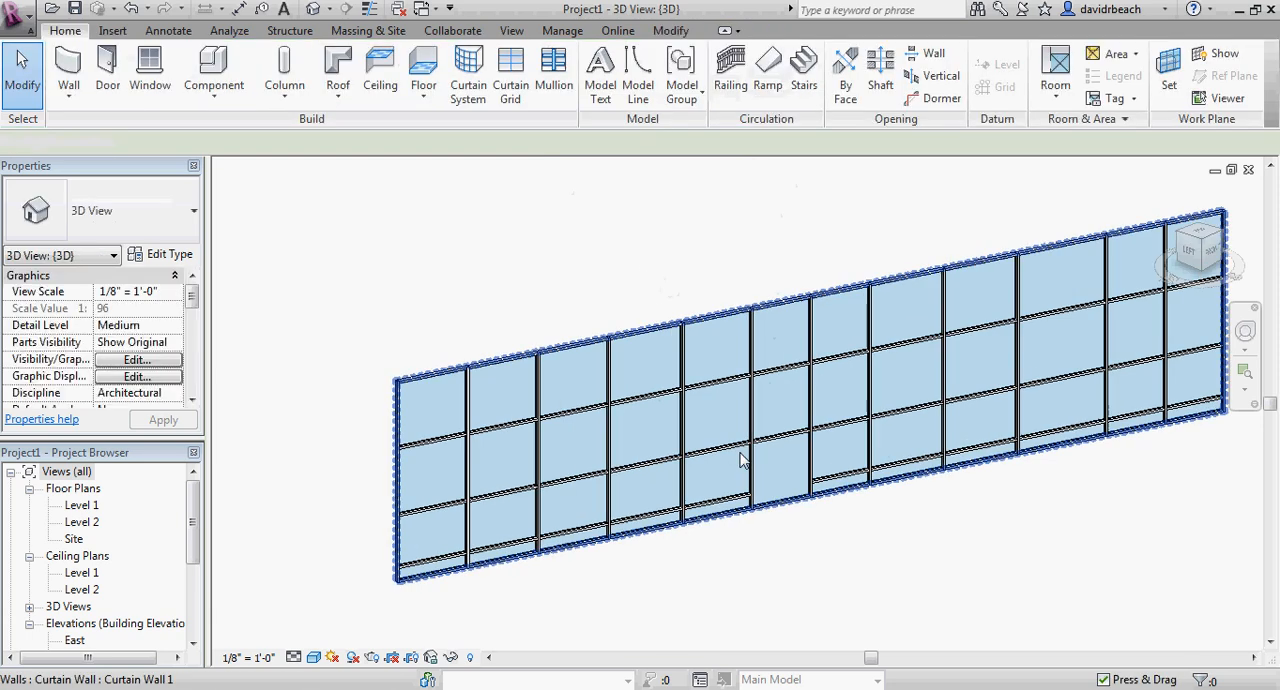
Examine the mullions around the bottom panel of the narrow bay, where the grid segment was removed.
scroll(777, 466, up, 5)
middle_drag(783, 471, 730, 358)
scroll(780, 426, down, 2)
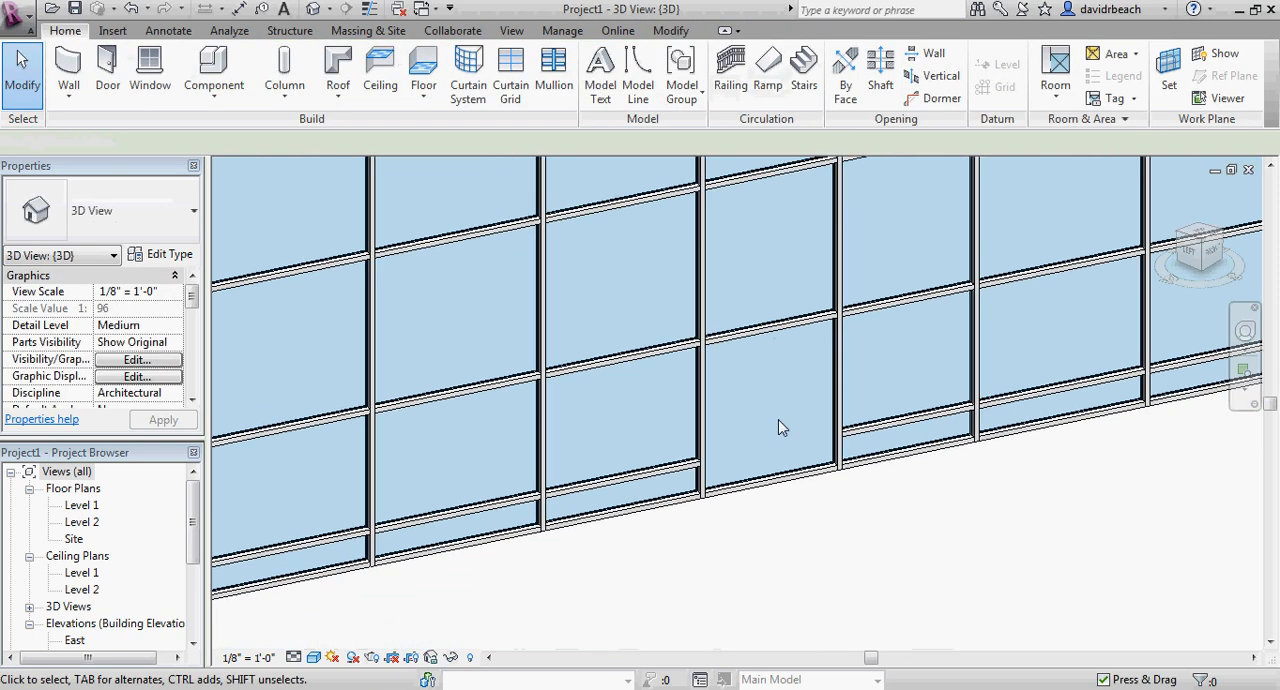
scroll(741, 437, up, 6)
middle_drag(780, 426, 640, 371)
scroll(743, 438, down, 4)
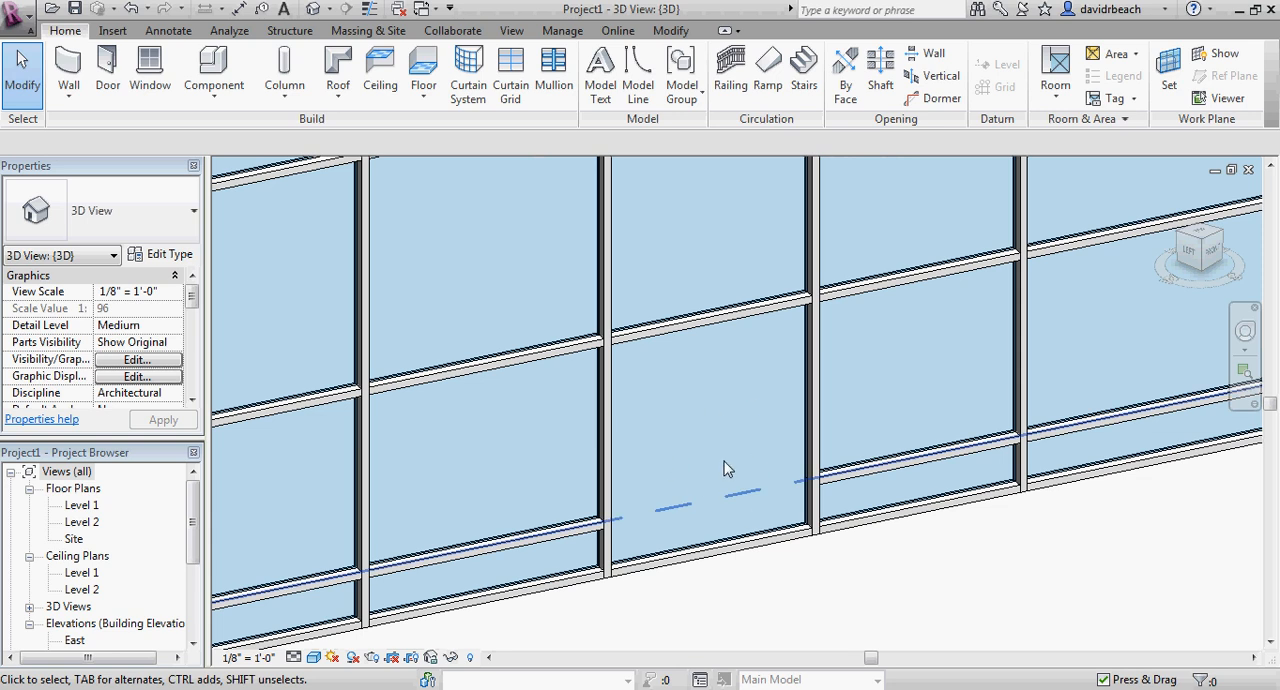
scroll(760, 520, down, 3)
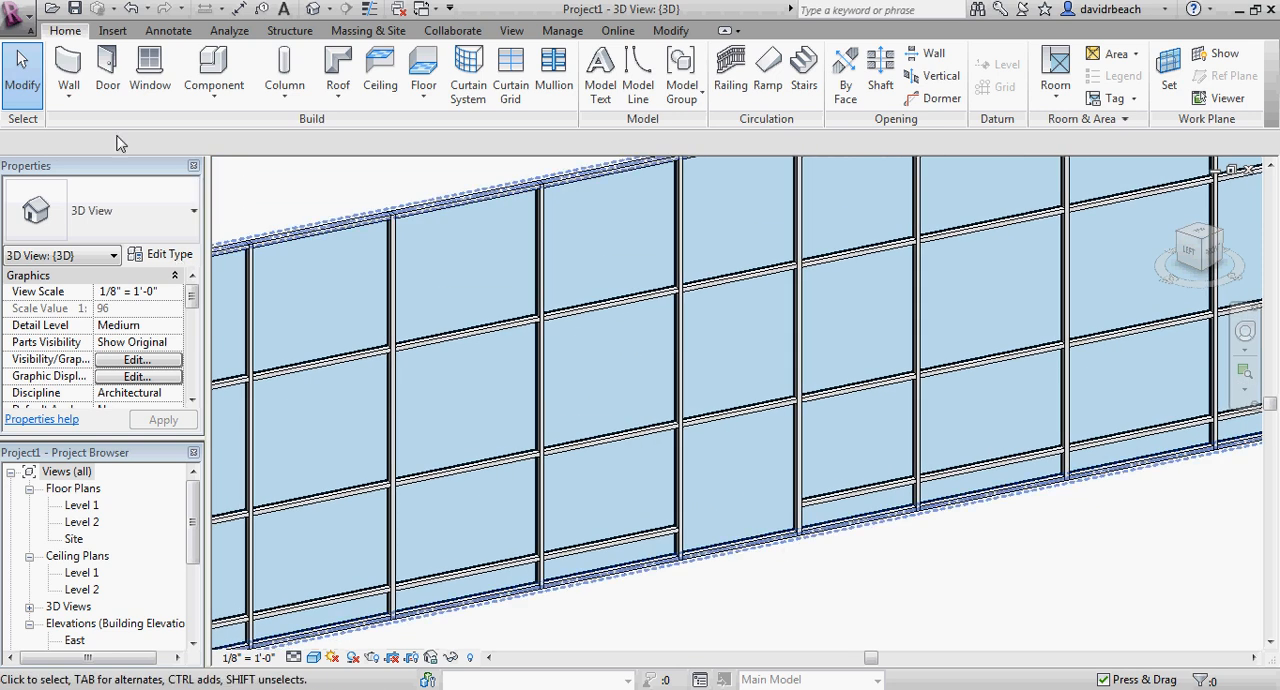
Try to place a Single-Flush 36" x 84" door in the curtain wall from the Level 1 floor plan.
double_click(82, 505)
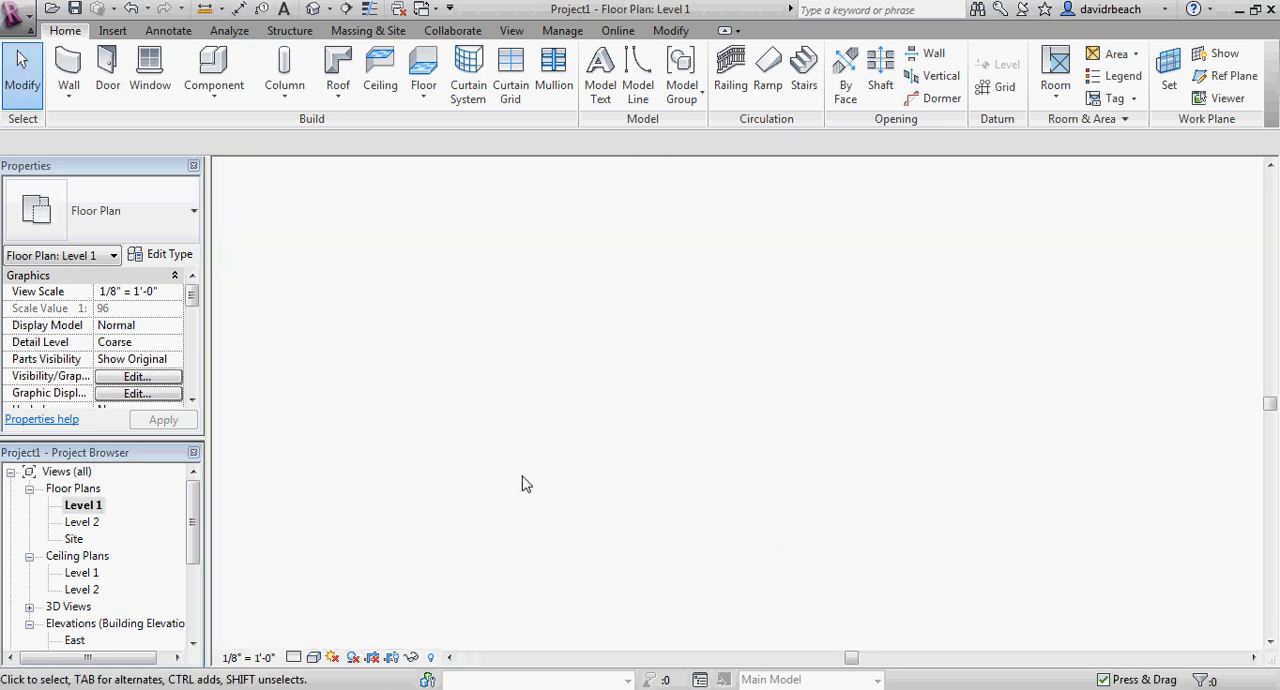
scroll(610, 430, up, 5)
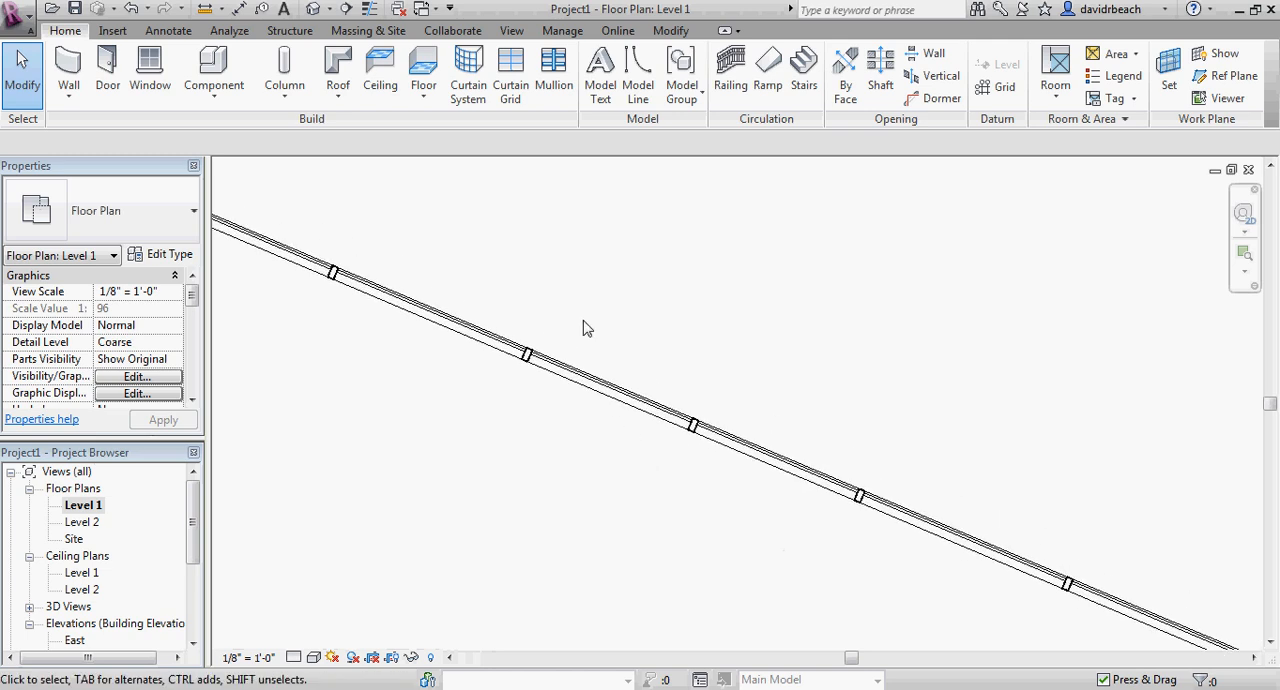
click(108, 68)
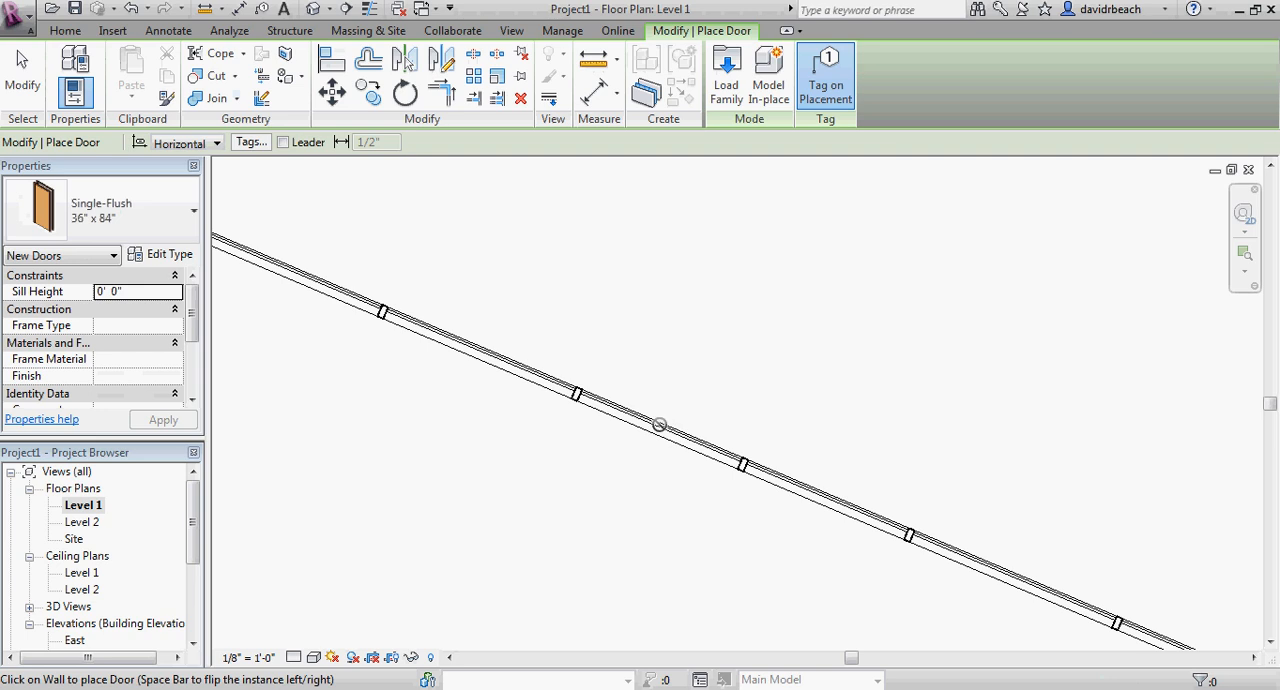
scroll(657, 426, down, 3)
key(Escape)
key(Escape)
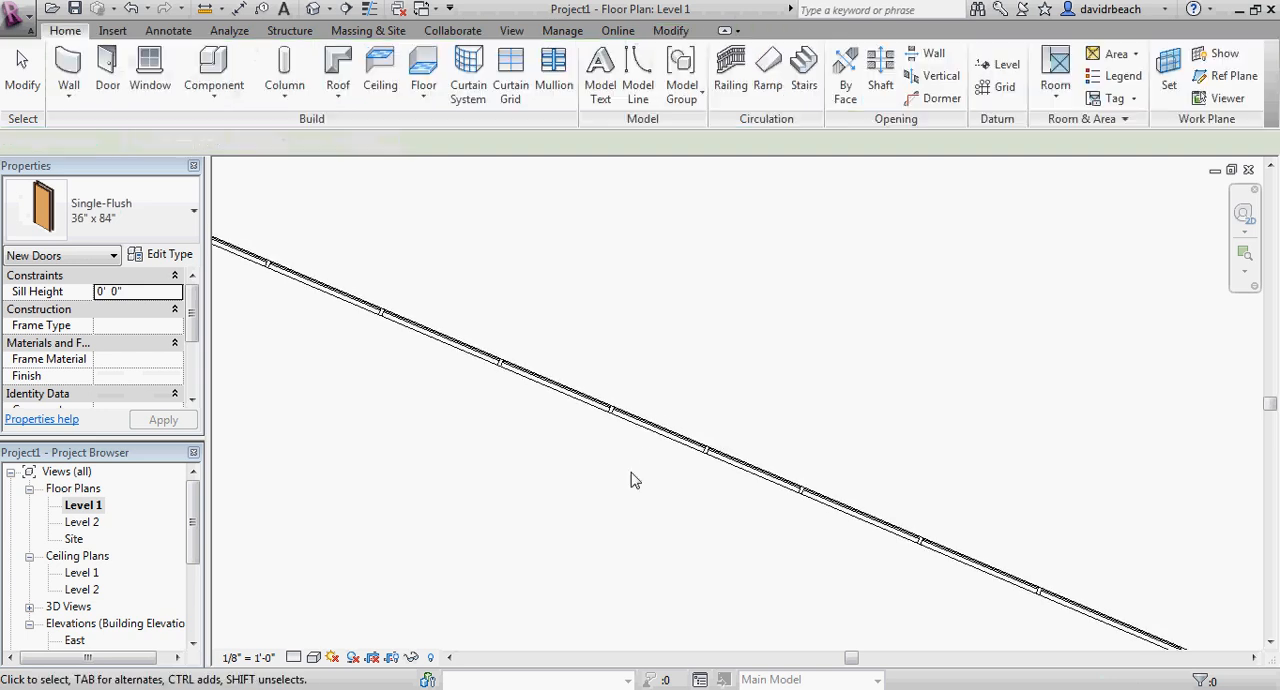
scroll(630, 480, down, 3)
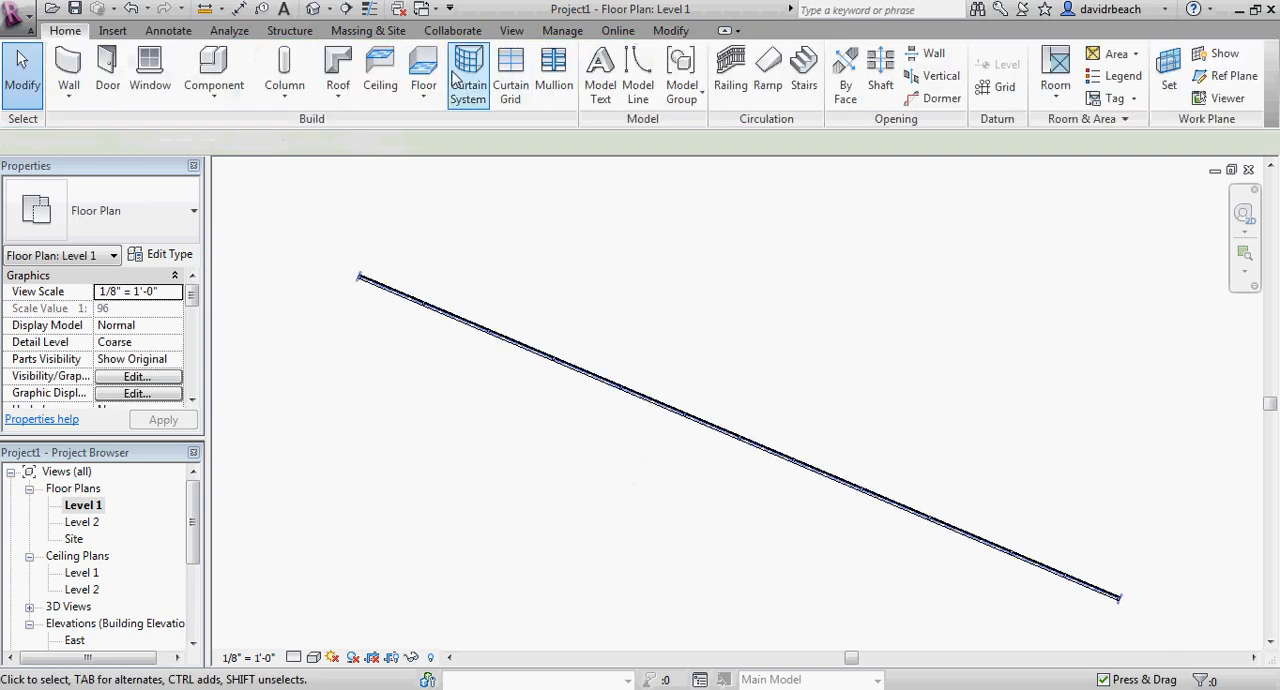
Examine the narrow bay's bottom panel and the surrounding mullions of the curtain wall in the 3D view.
click(313, 9)
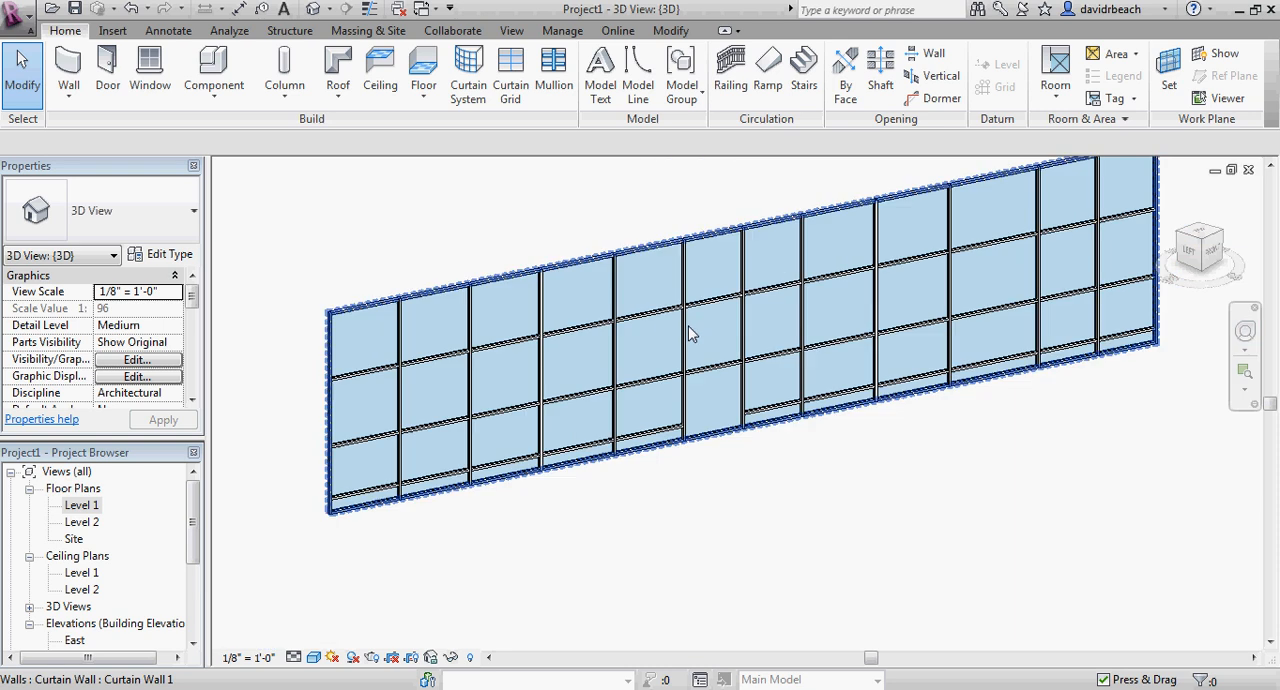
middle_drag(785, 440, 688, 516)
scroll(710, 506, up, 4)
scroll(680, 520, down, 3)
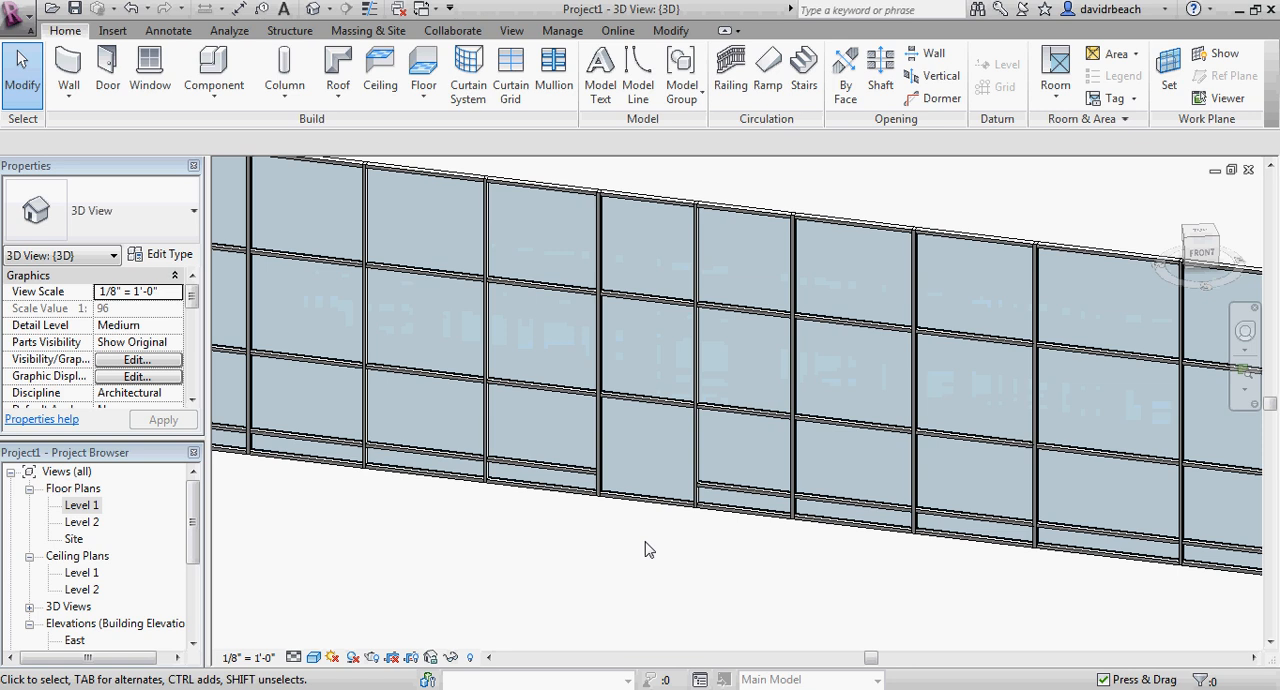
scroll(660, 505, up, 4)
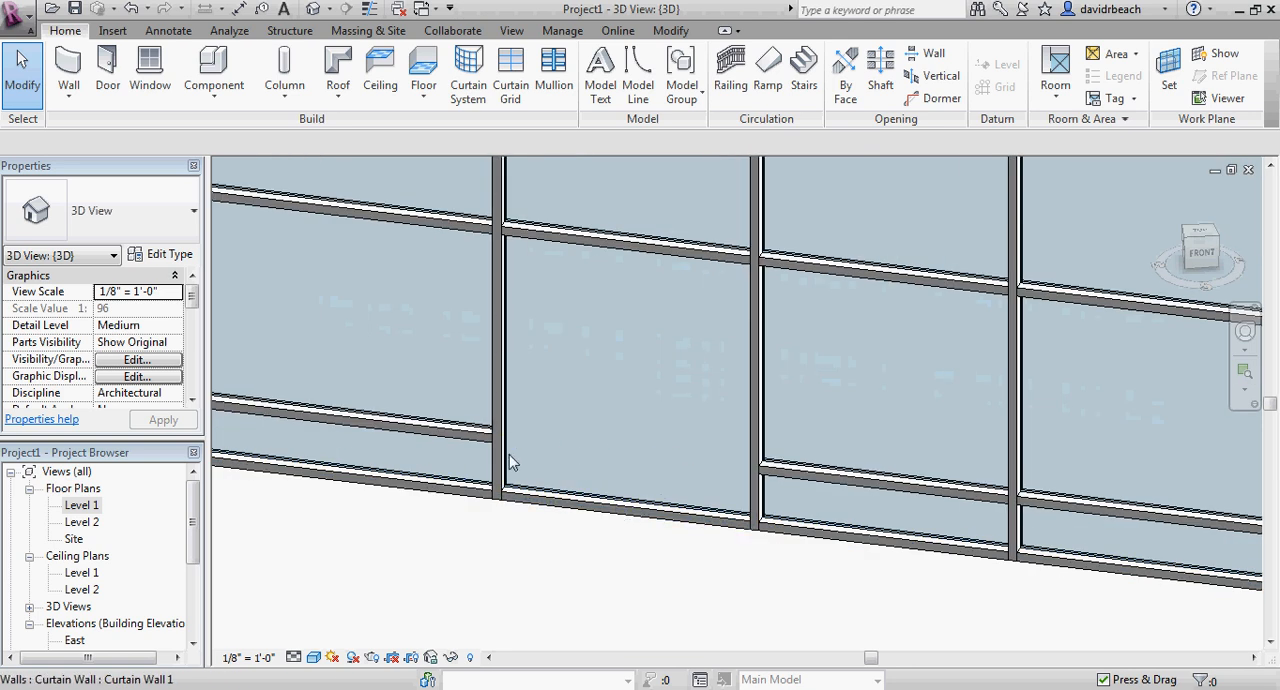
scroll(517, 557, down, 2)
middle_drag(527, 562, 532, 552)
scroll(375, 300, down, 3)
middle_drag(365, 290, 385, 332)
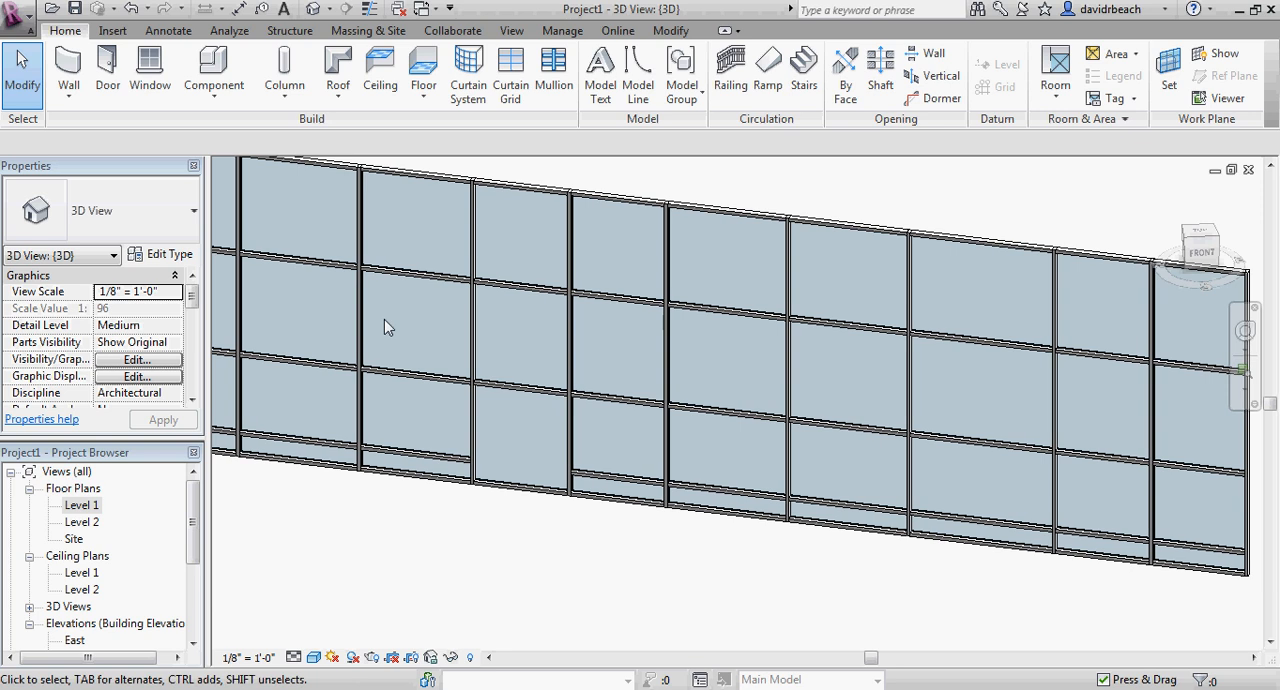
Load the Curtain Wall Dbl Glass door family from the Doors folder of the US Imperial library.
click(107, 72)
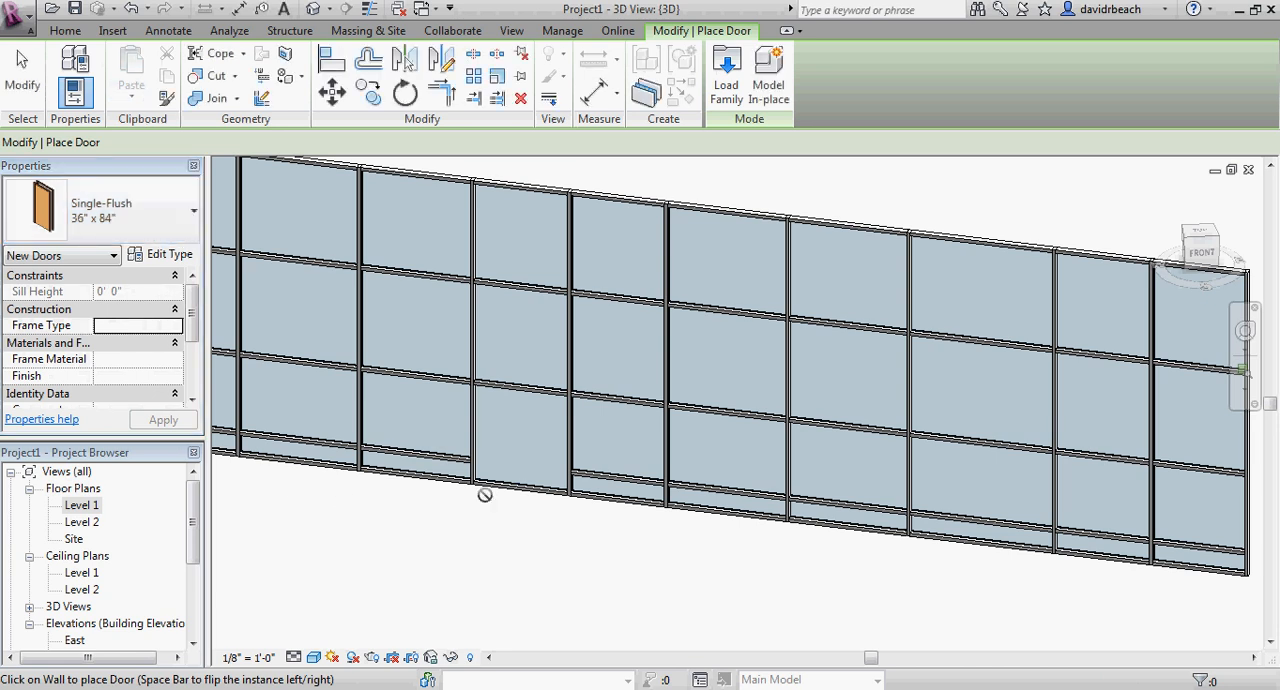
click(66, 32)
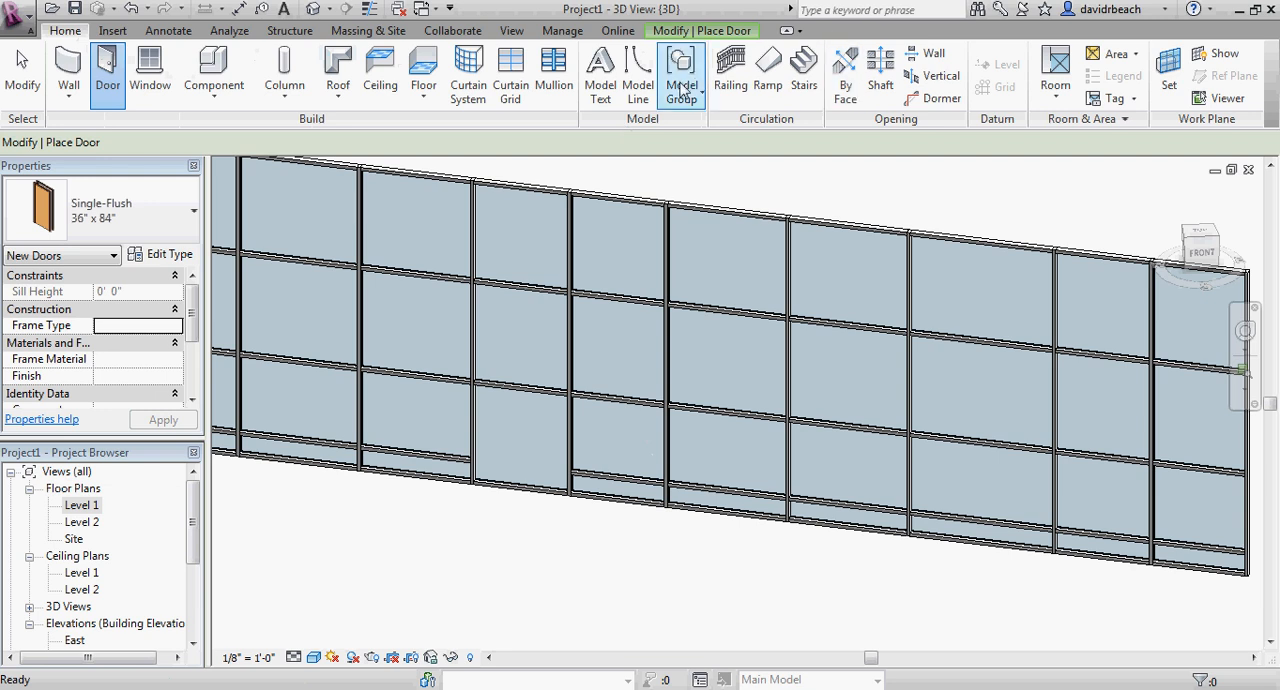
click(690, 31)
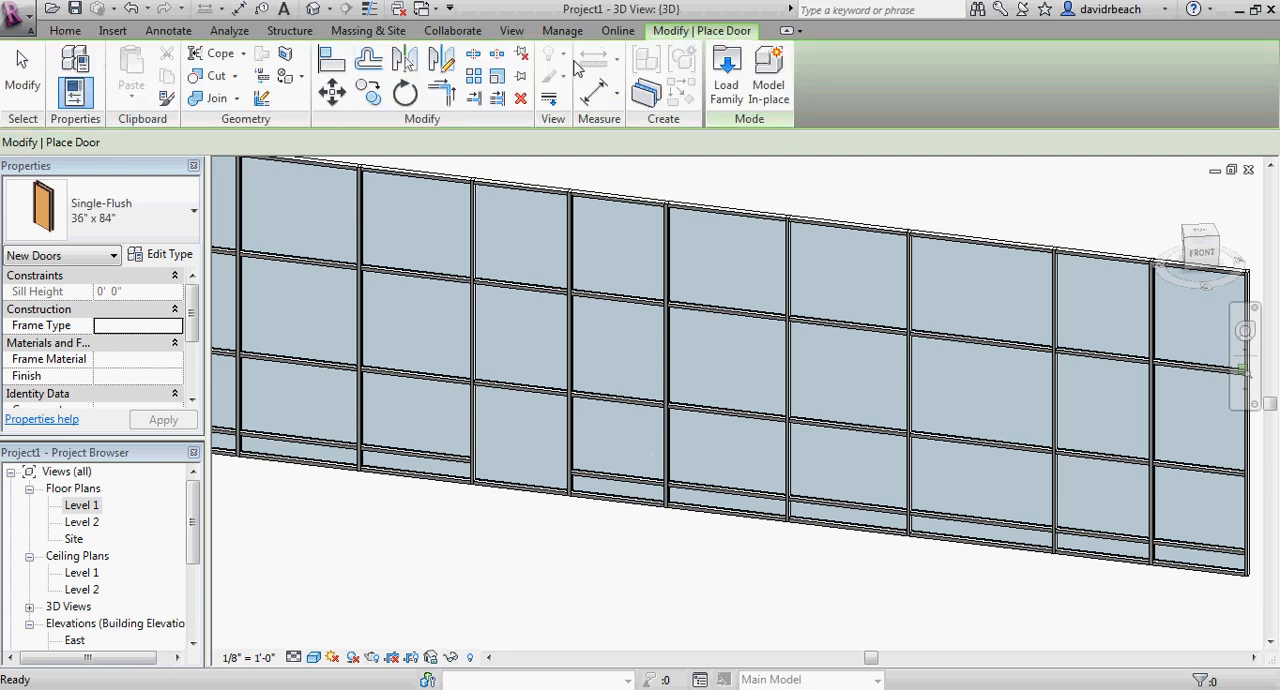
click(726, 68)
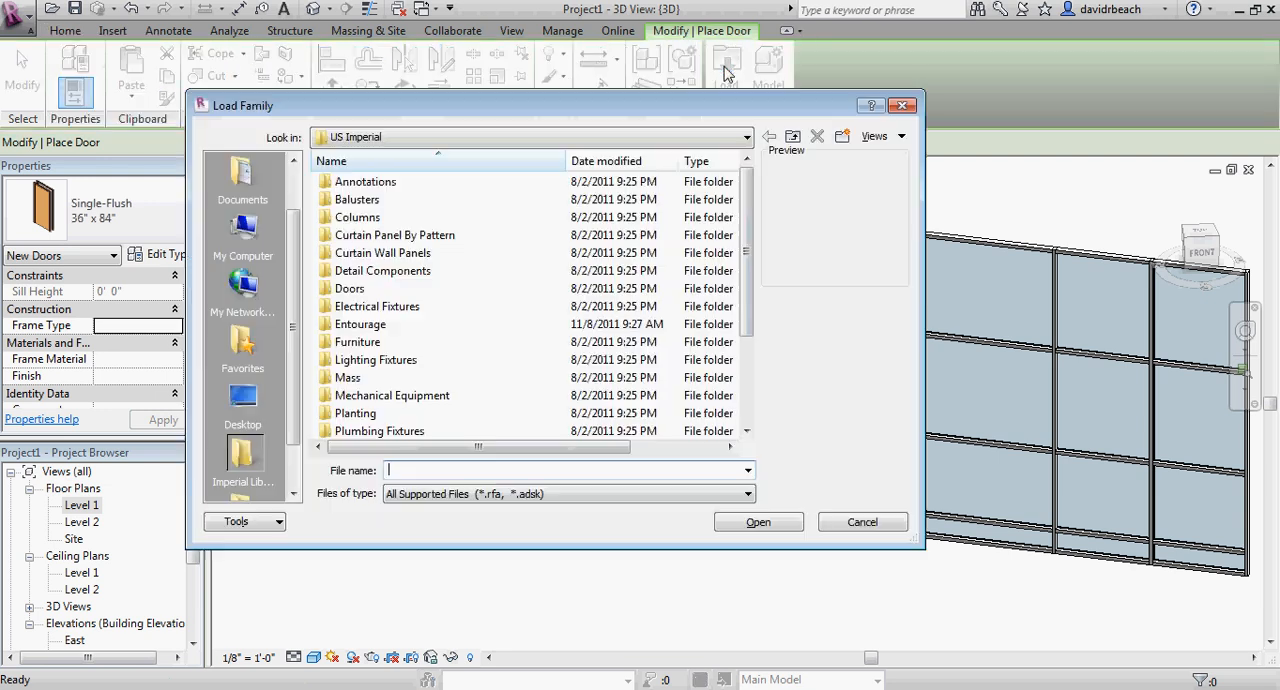
double_click(352, 290)
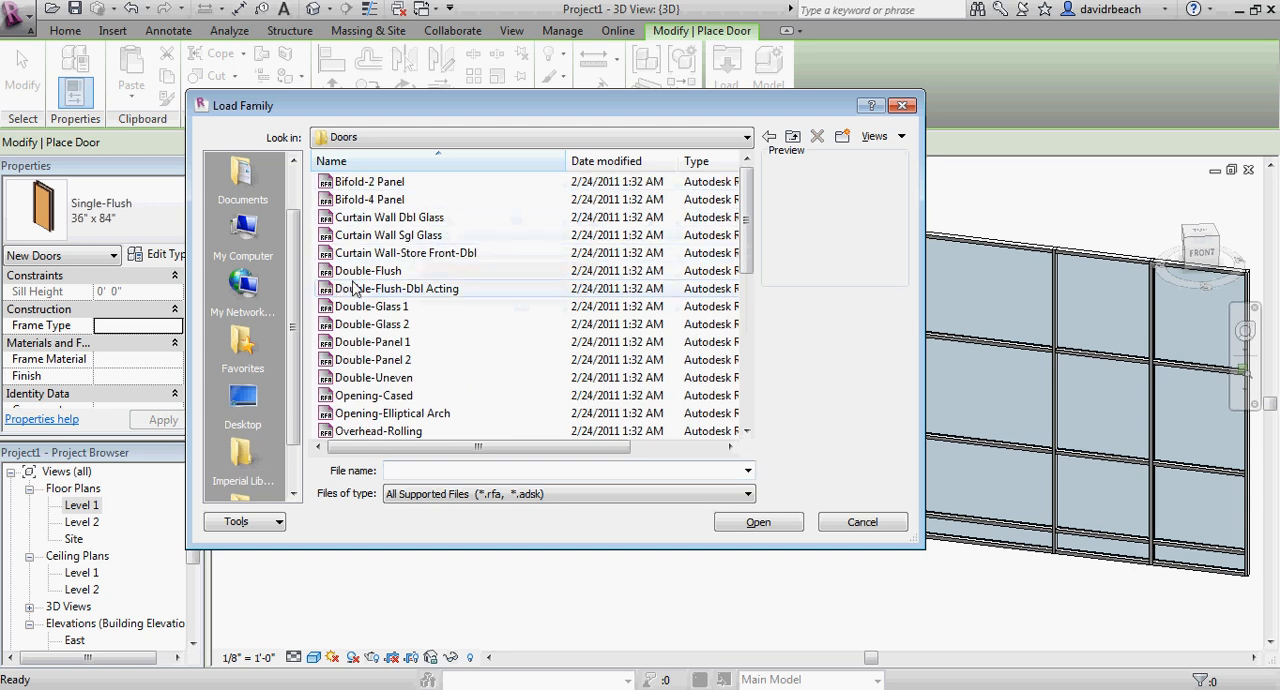
click(385, 218)
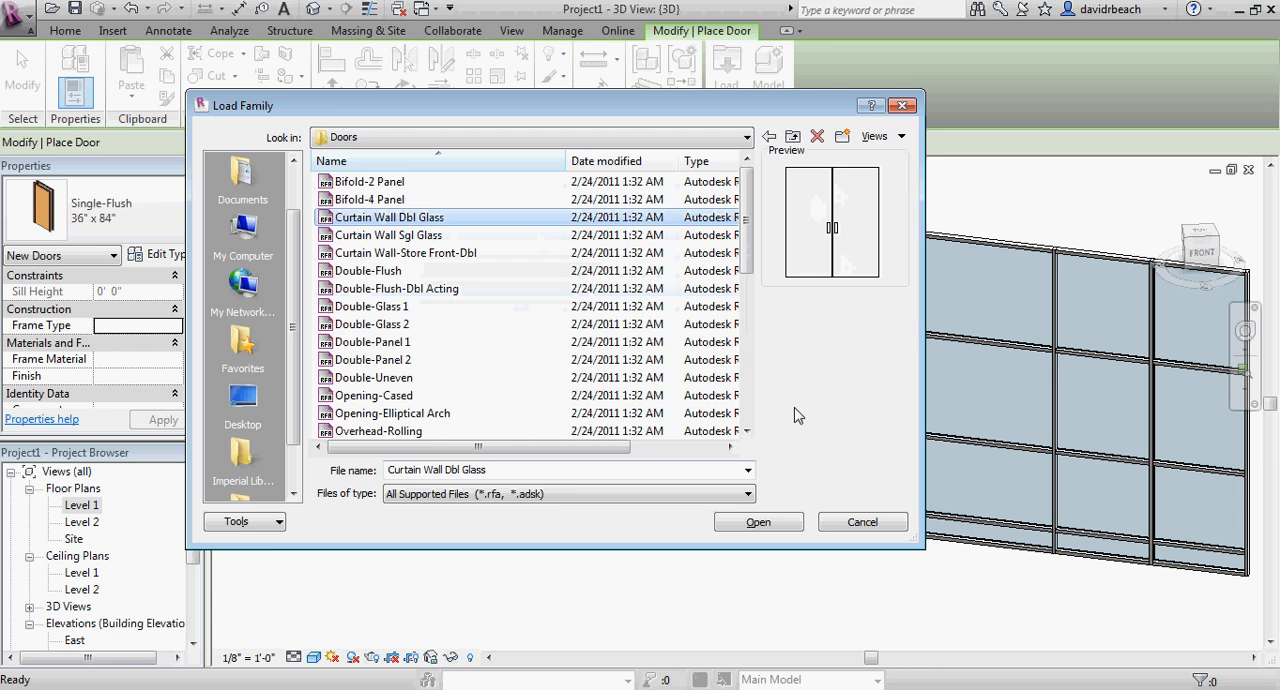
click(762, 522)
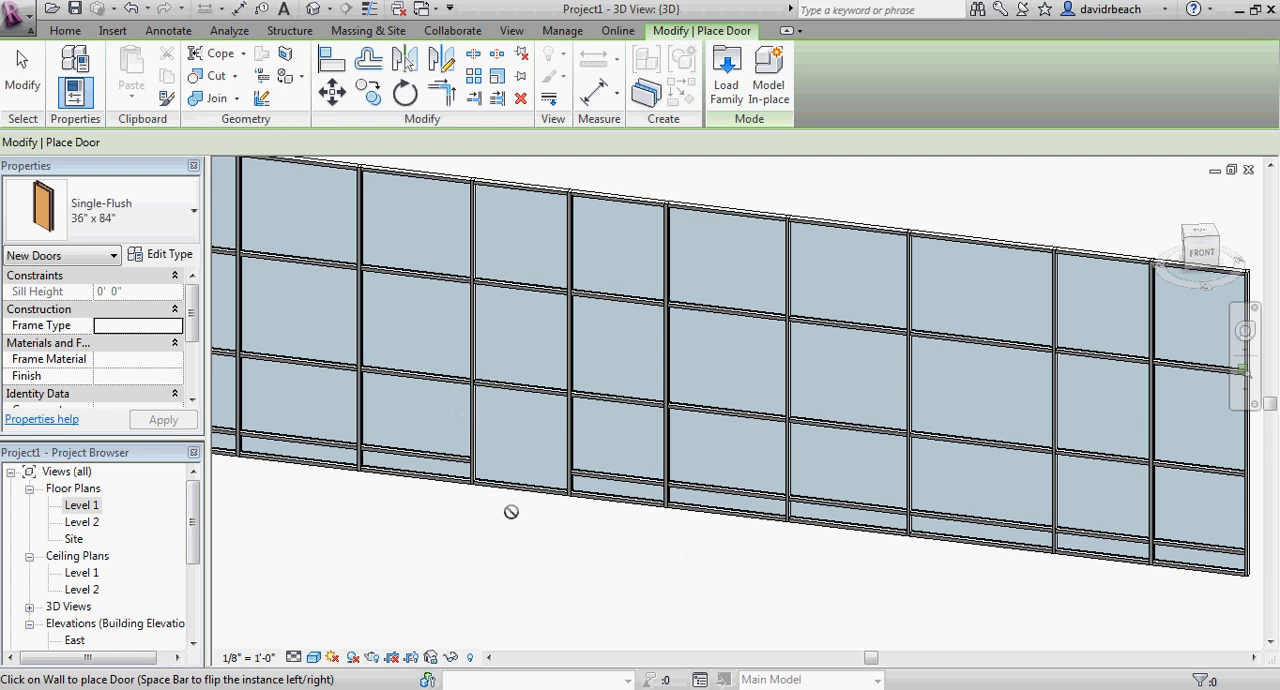
Delete the bottom rectangular mullion beneath the narrow bay's ground-level panel.
key(Escape)
key(Escape)
scroll(515, 516, up, 3)
middle_drag(523, 518, 566, 563)
scroll(577, 568, down, 1)
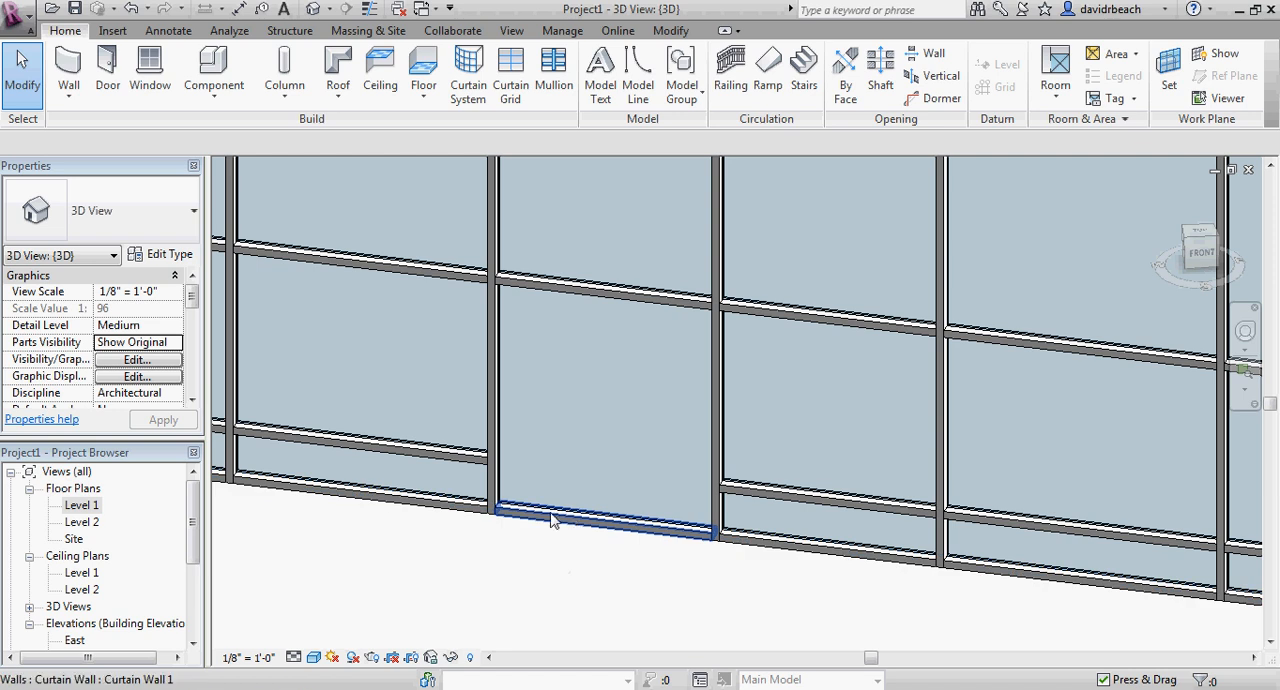
scroll(546, 520, up, 5)
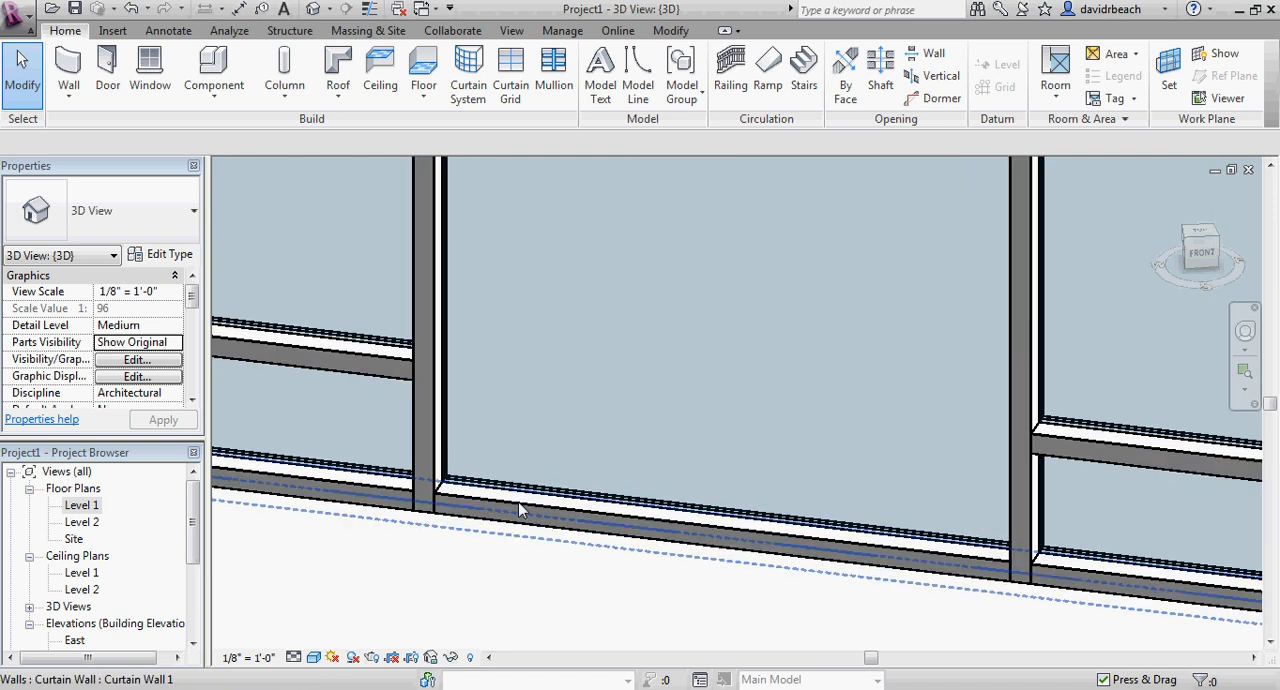
click(519, 509)
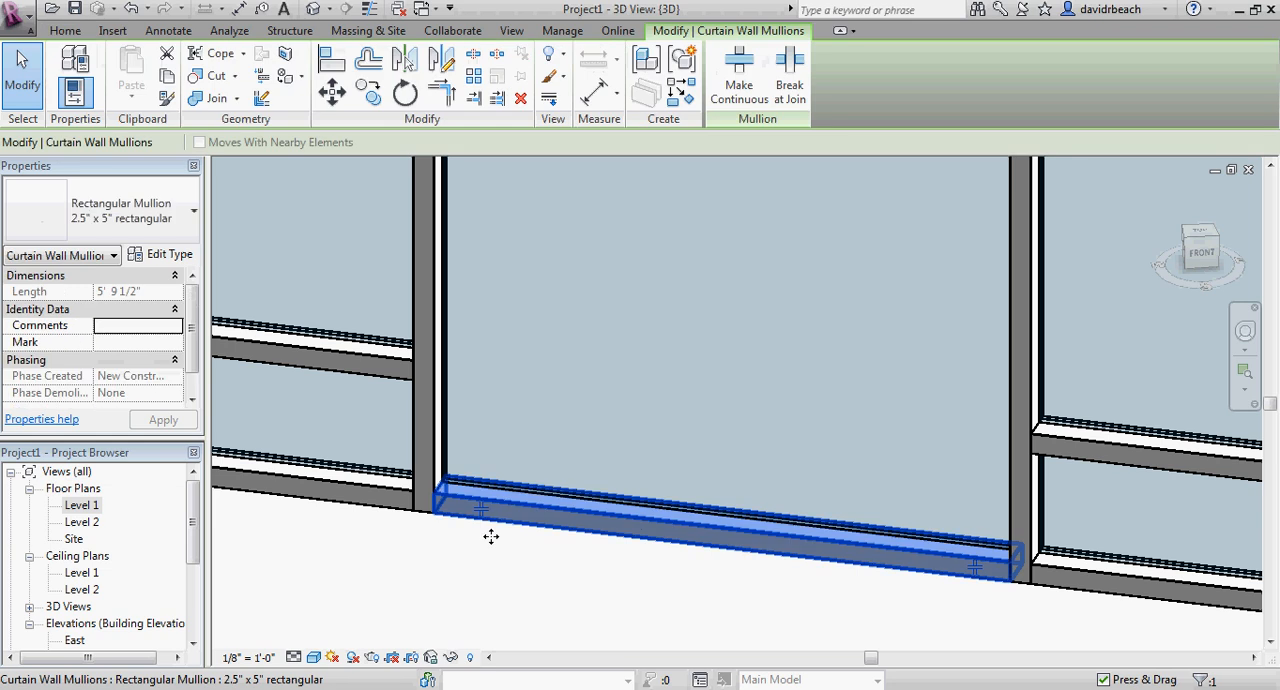
key(Delete)
scroll(505, 573, down, 3)
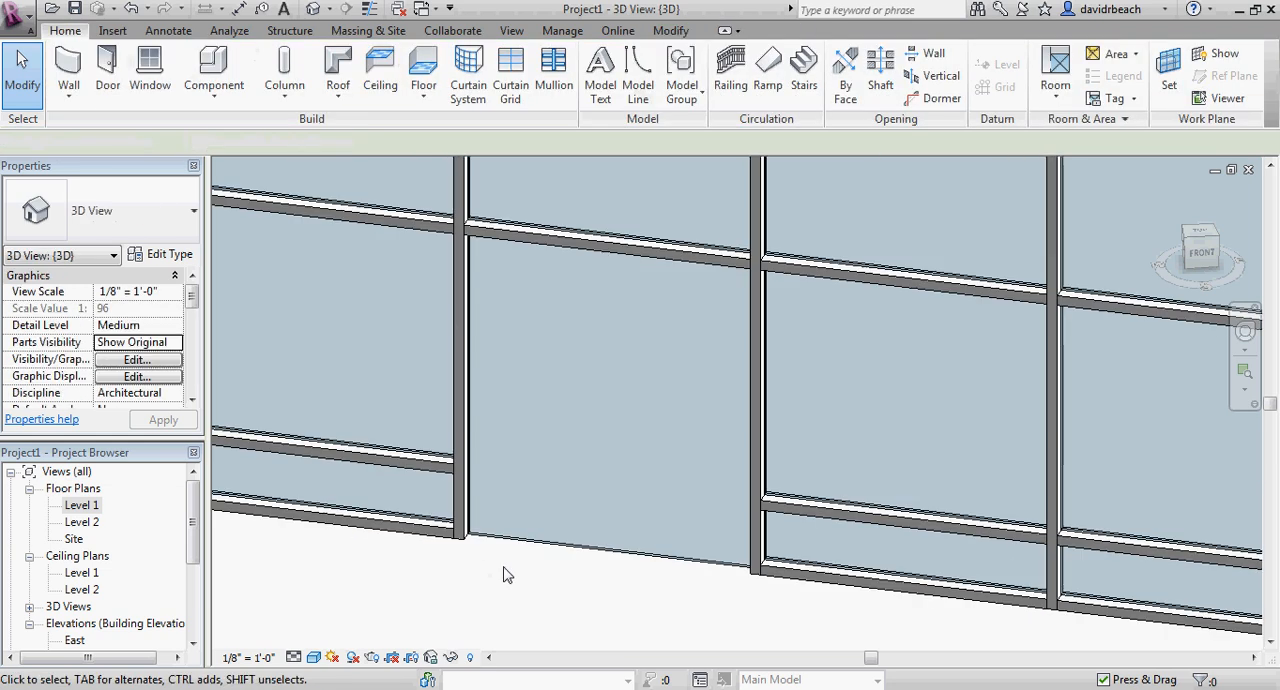
Change the narrow bay's bottom glazed panel to the Curtain Wall Dbl Glass door type.
scroll(495, 580, up, 2)
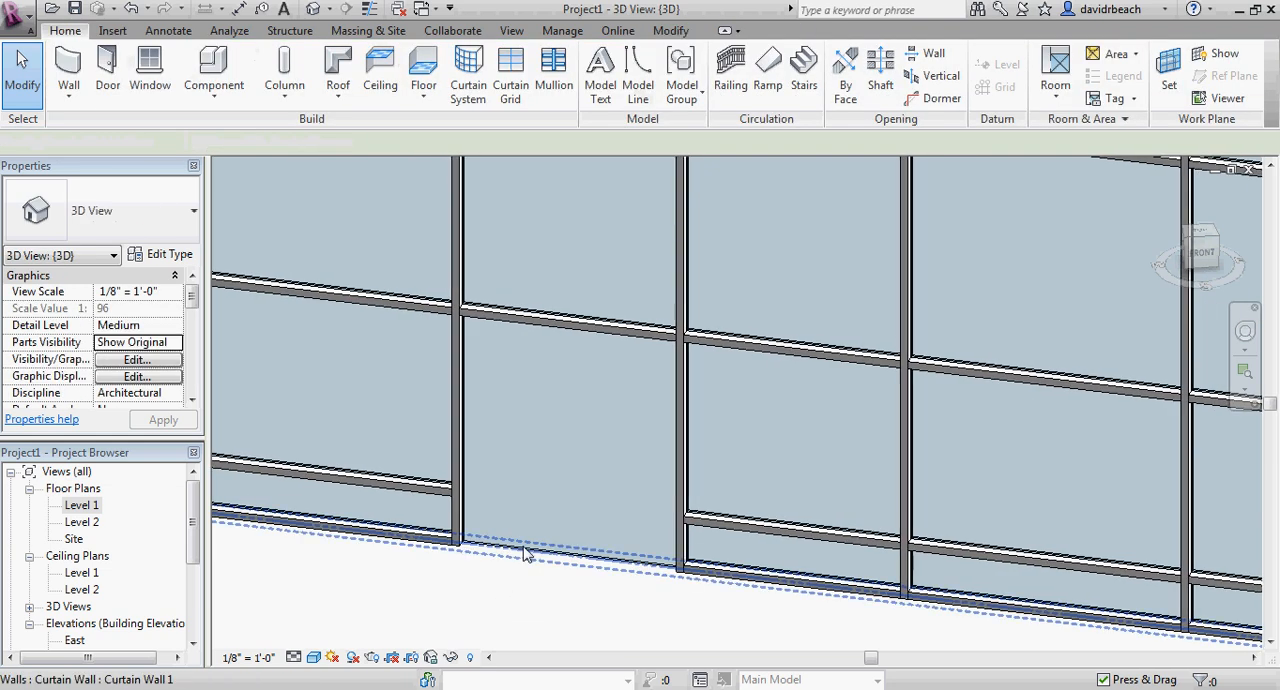
key(Tab)
click(524, 552)
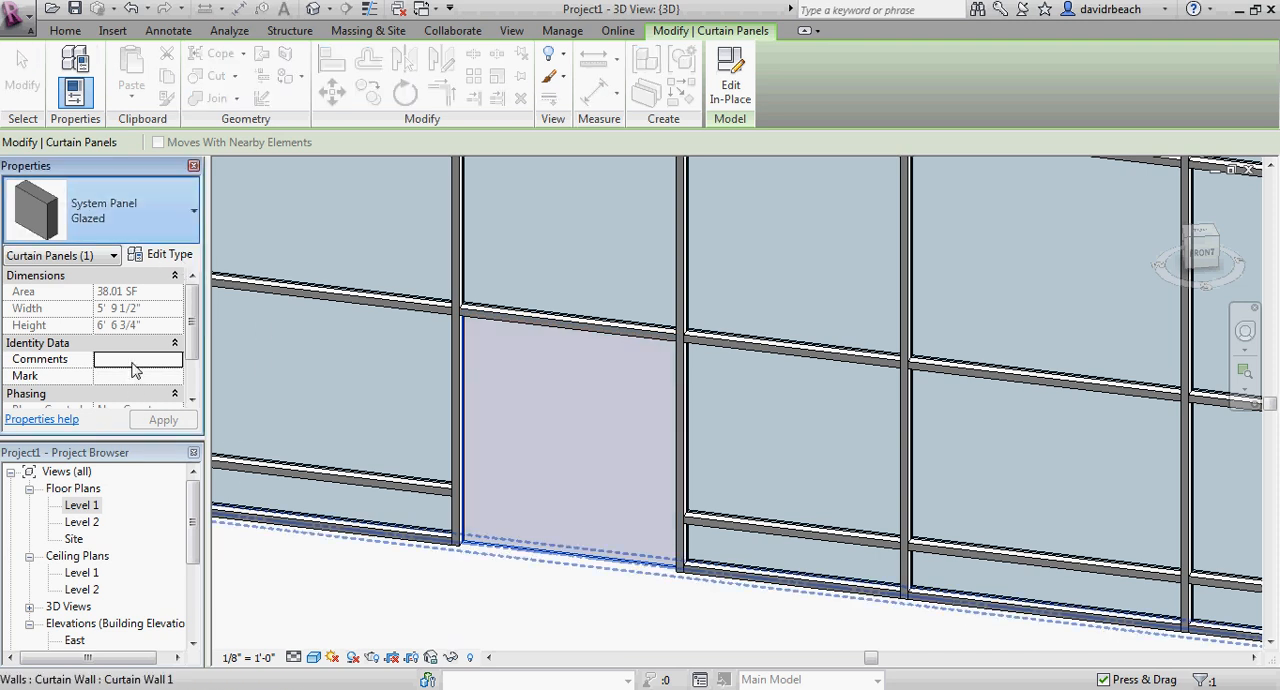
click(337, 592)
scroll(345, 597, down, 3)
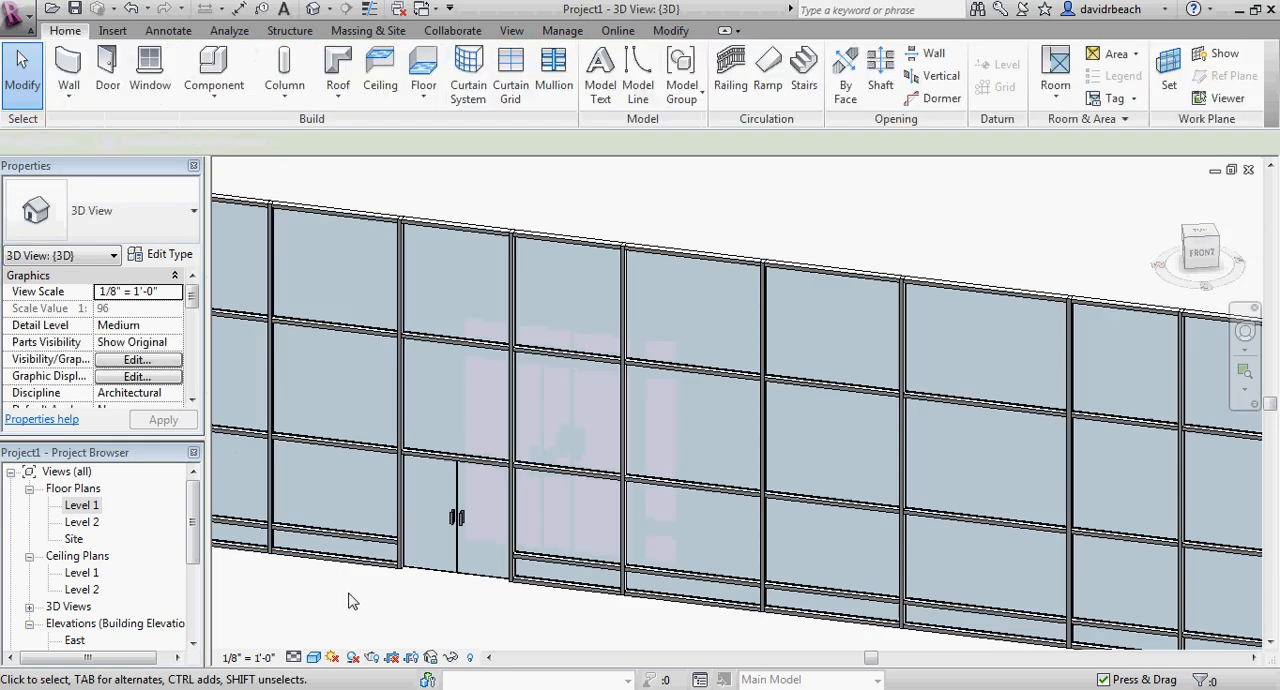
middle_drag(349, 597, 469, 557)
scroll(469, 557, down, 1)
middle_drag(469, 557, 553, 560)
scroll(477, 572, down, 1)
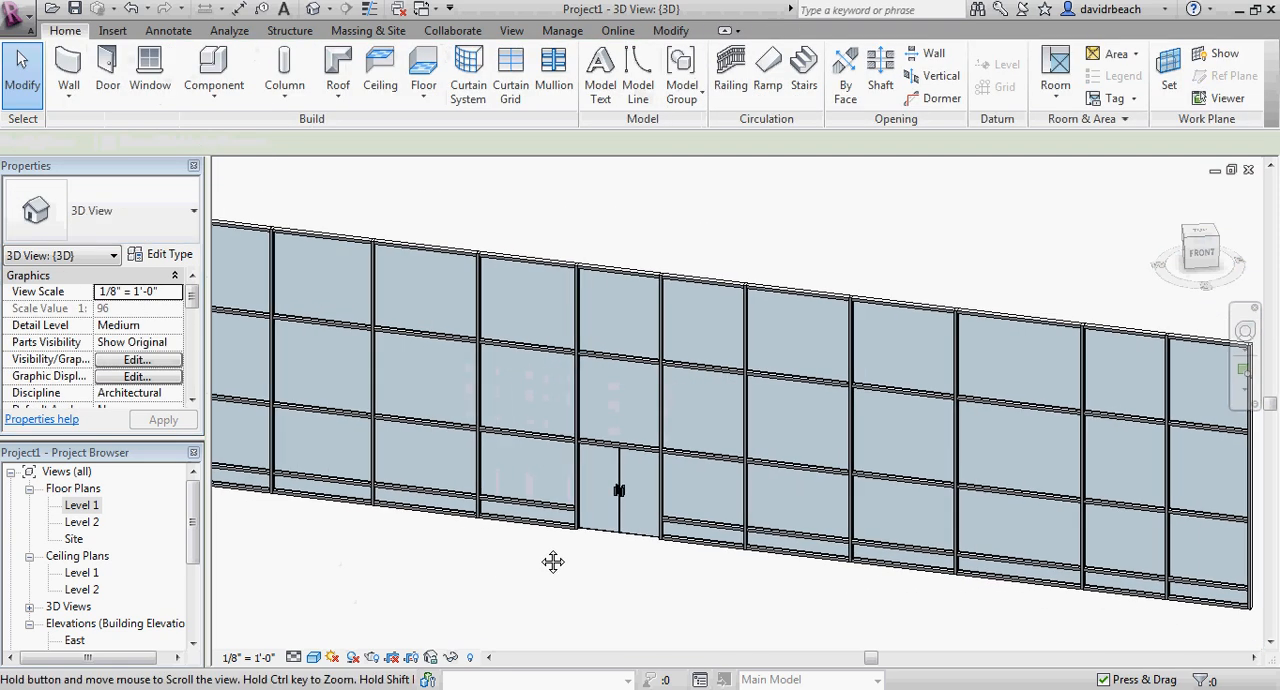
Flip the double glass door in the Level 1 floor plan so it swings to the opposite side of the wall.
double_click(82, 505)
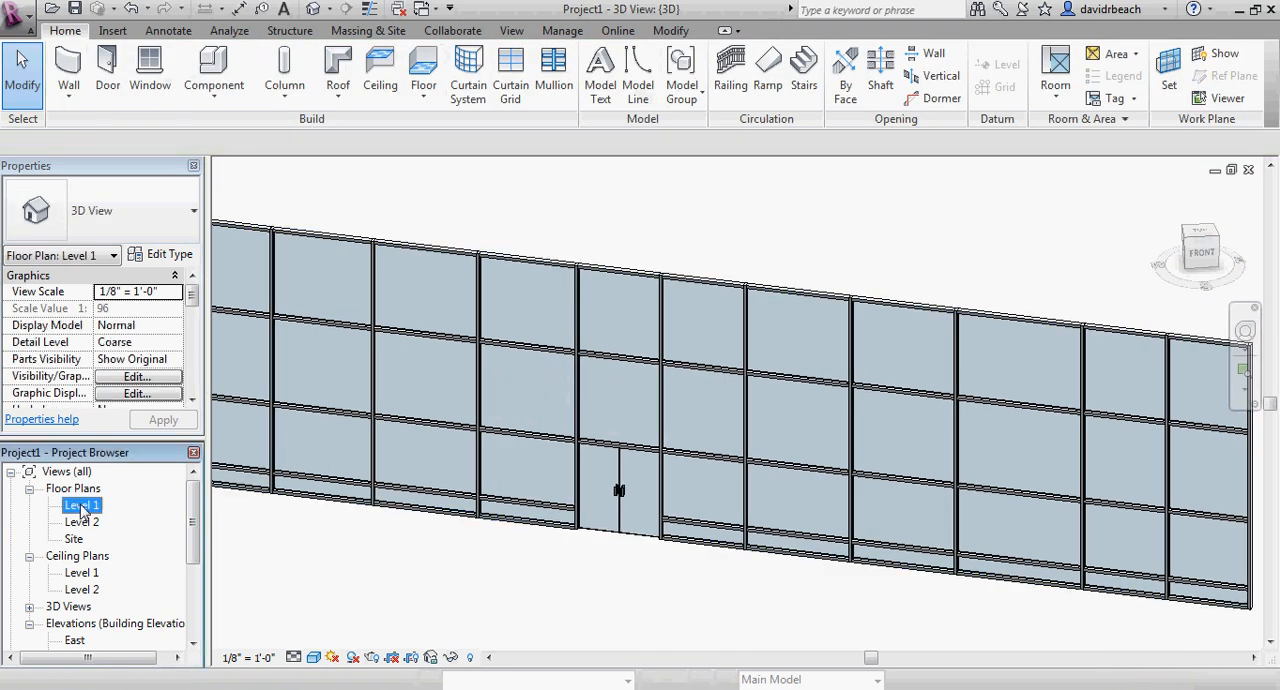
scroll(620, 400, up, 5)
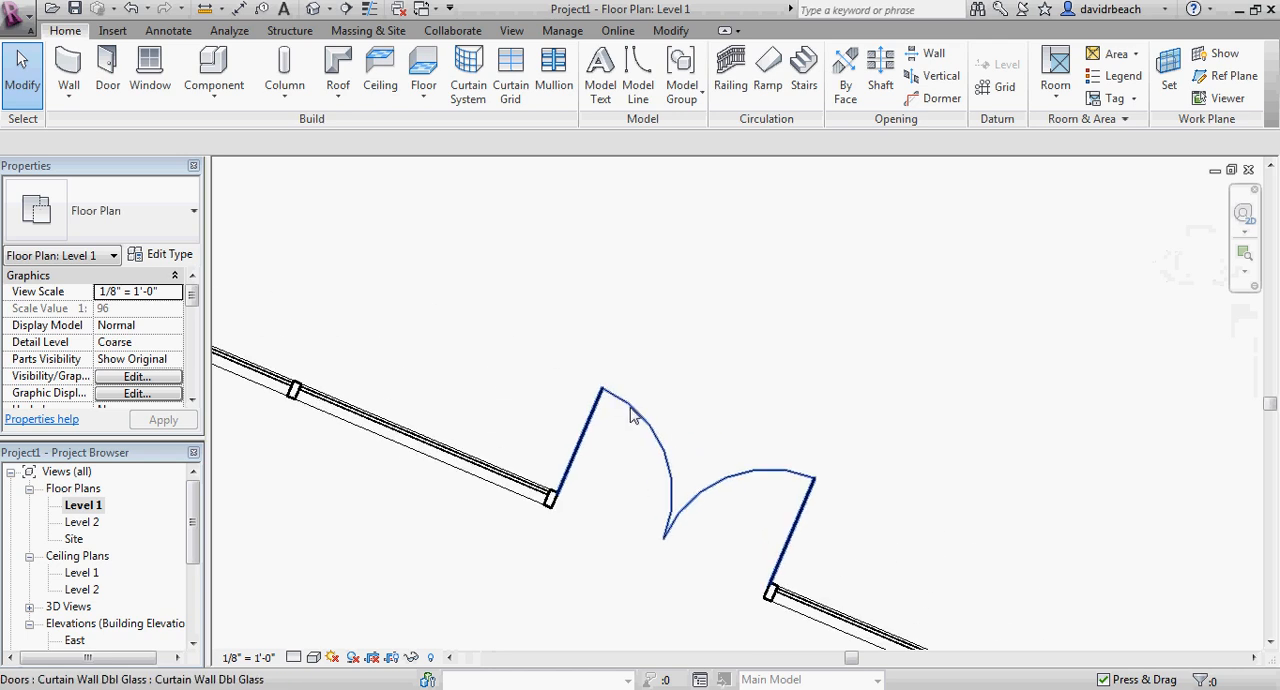
click(634, 408)
middle_drag(723, 391, 691, 365)
click(688, 414)
scroll(743, 343, down, 3)
click(743, 343)
scroll(649, 448, up, 4)
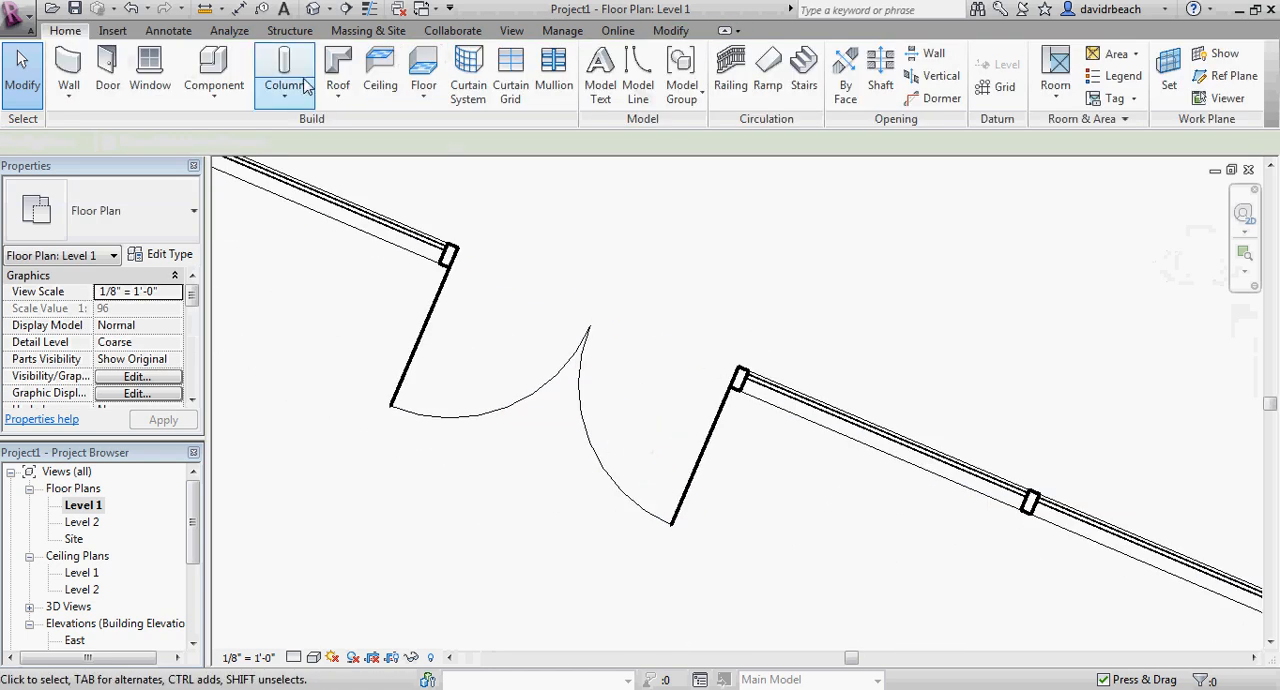
Inspect the whole curtain wall with its double glass door in the 3D view.
click(313, 9)
scroll(460, 310, down, 2)
shift+middle_drag(558, 490, 697, 503)
middle_drag(648, 505, 520, 512)
scroll(603, 474, up, 3)
scroll(734, 523, down, 4)
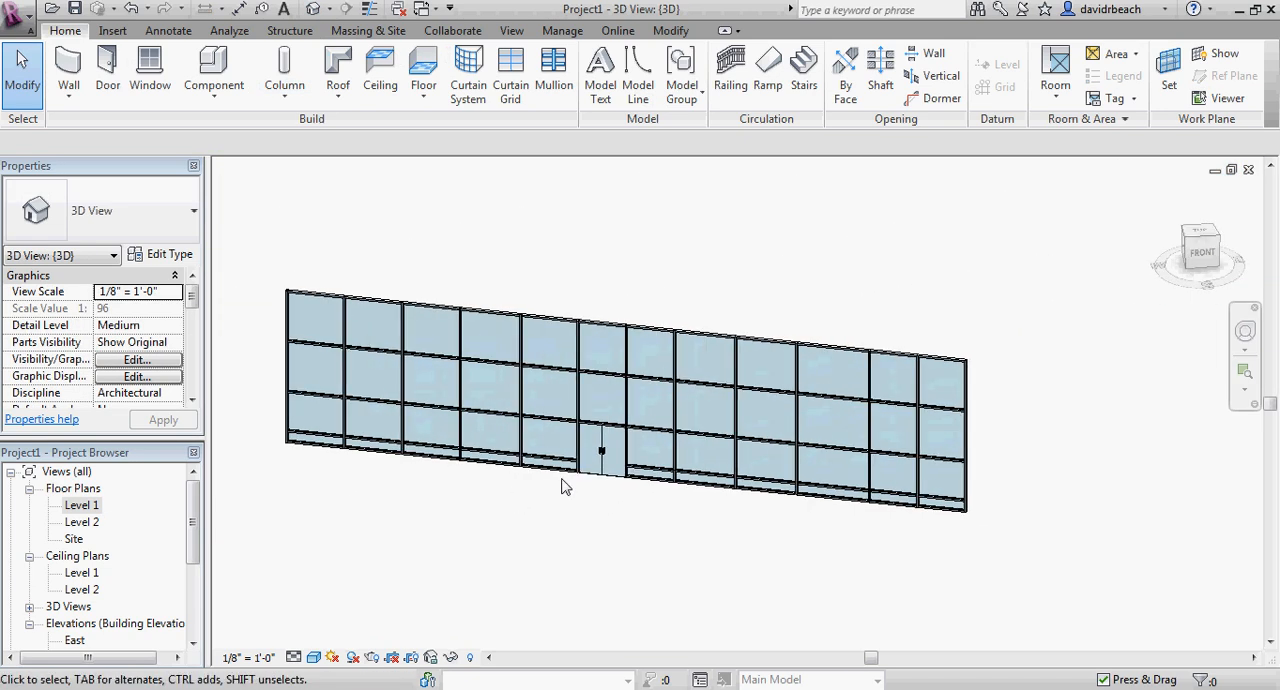
scroll(599, 503, up, 4)
middle_drag(610, 513, 683, 551)
scroll(545, 490, down, 2)
middle_drag(548, 495, 617, 544)
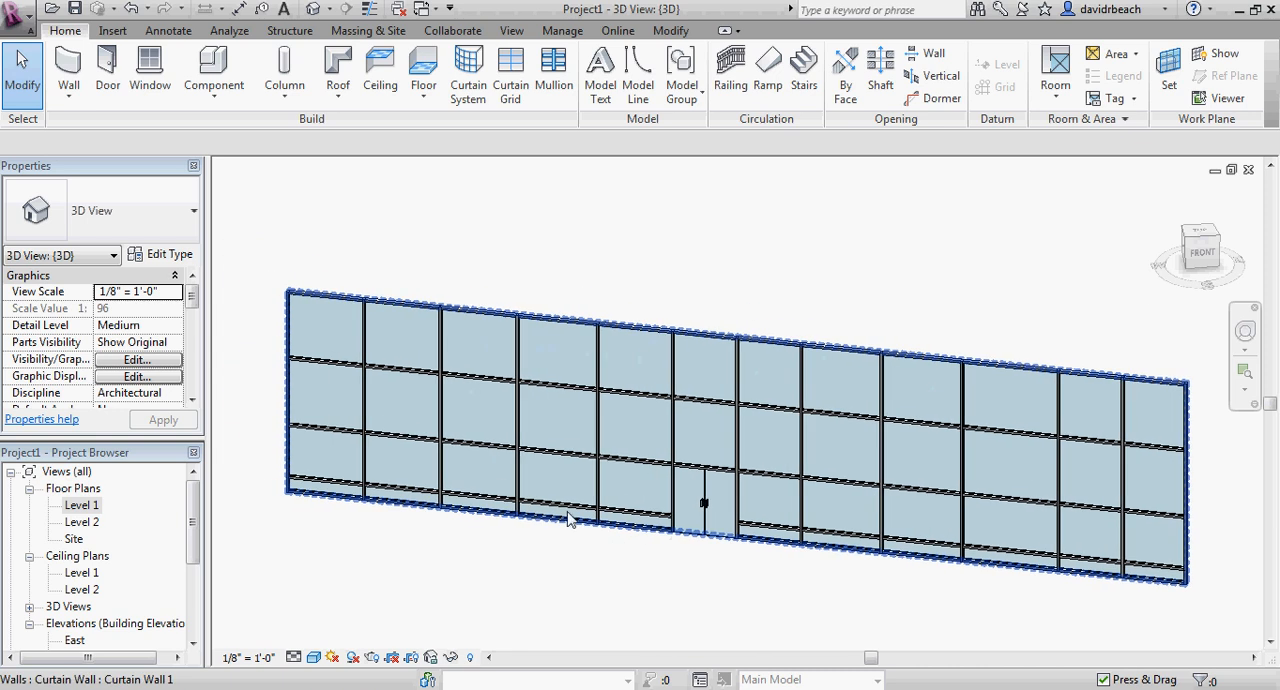
Set the curtain wall's horizontal grid angle to 20 degrees, deleting the elements that no longer fit the grid.
click(349, 299)
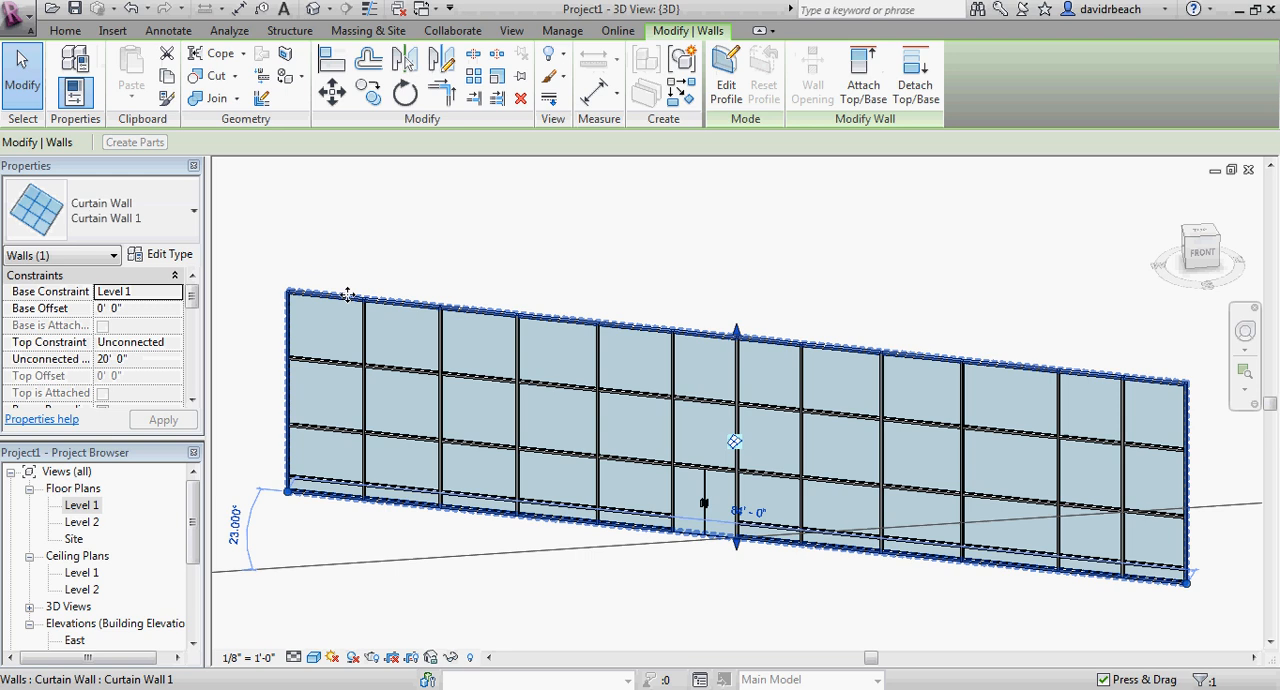
scroll(390, 251, down, 1)
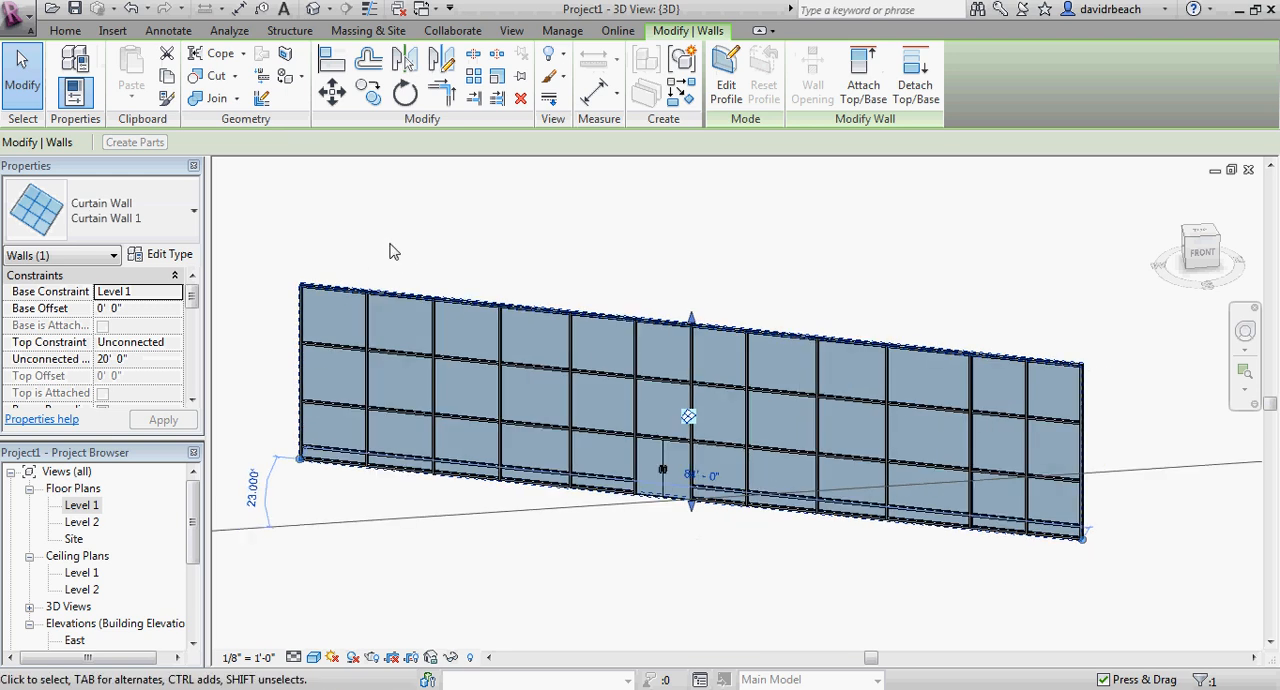
click(689, 418)
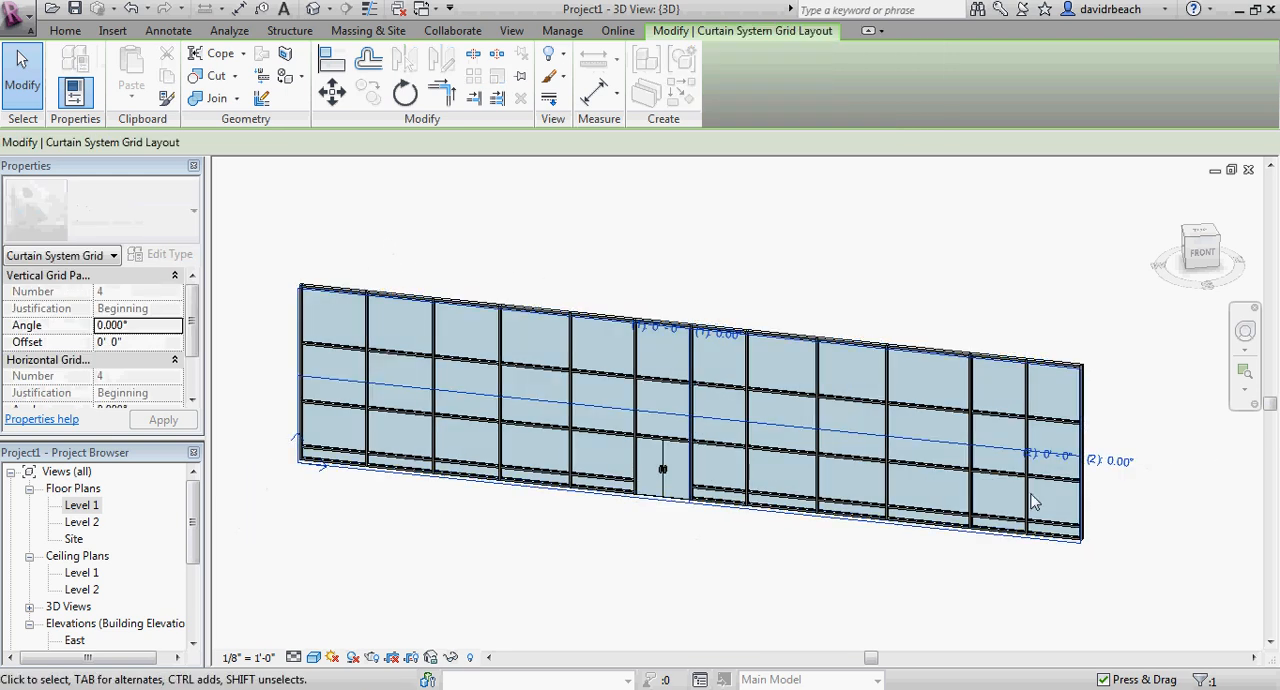
click(1120, 461)
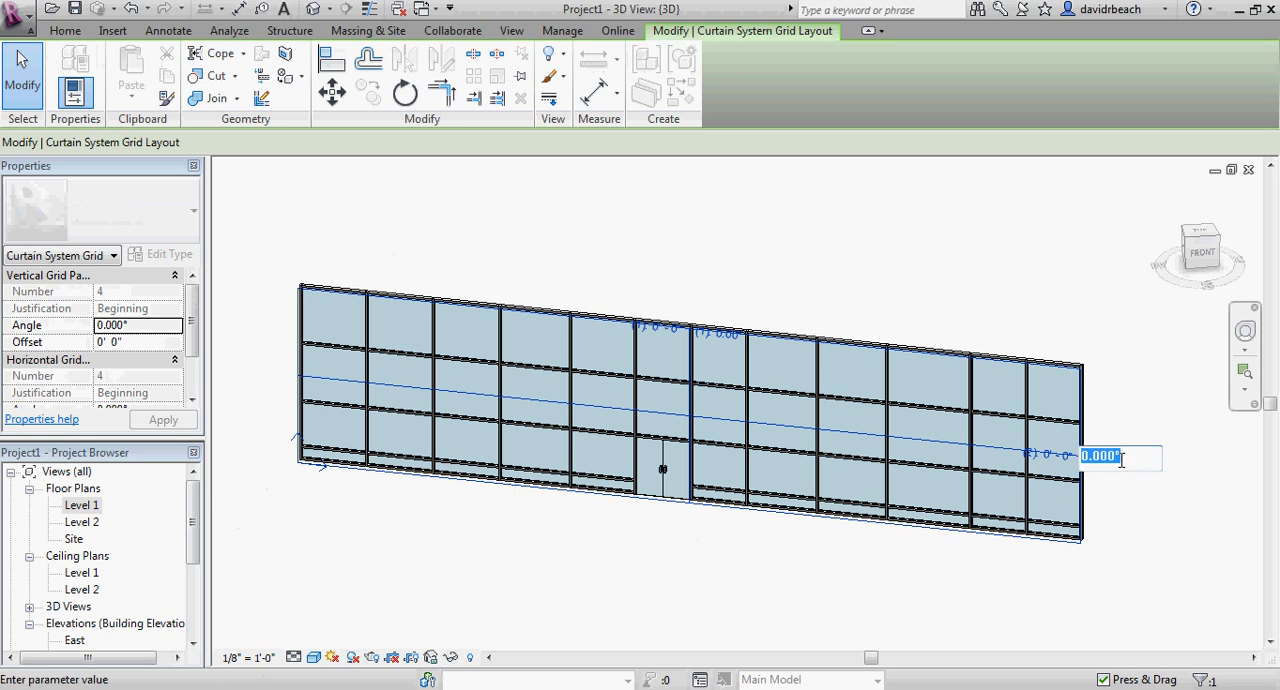
key(Return)
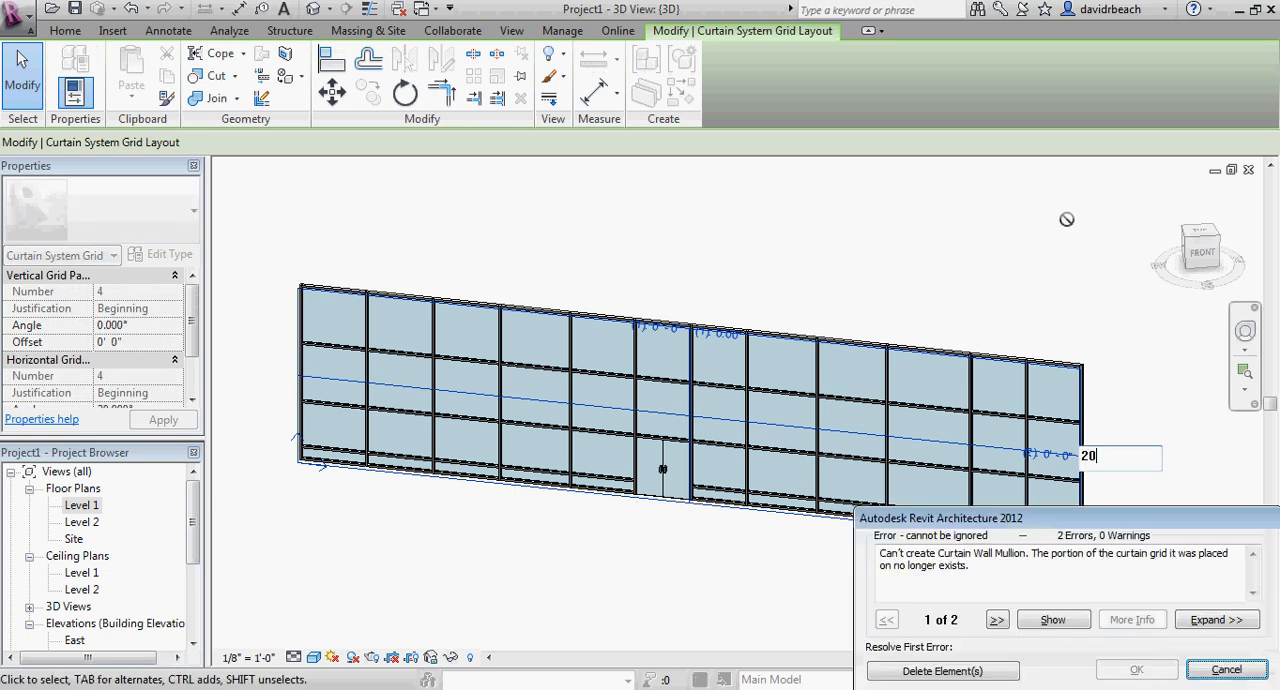
click(942, 671)
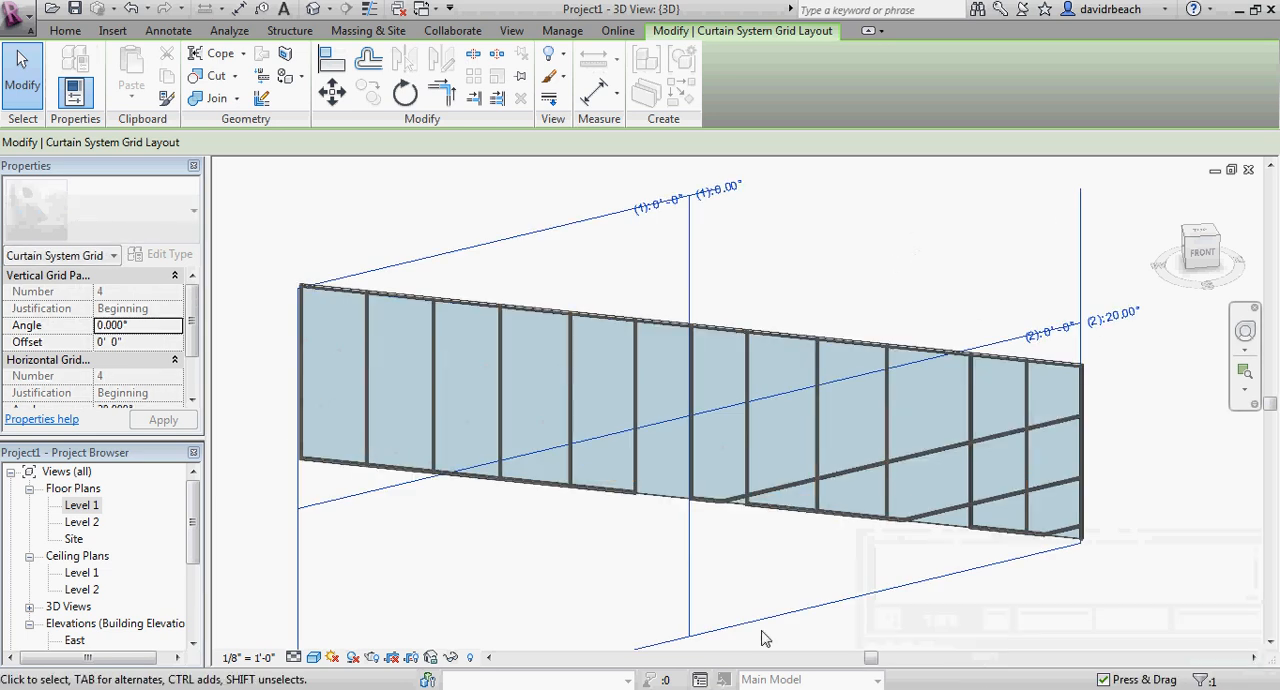
key(Escape)
Add sloping curtain grid lines across all segments, one from the wall's right edge and three from its left edge.
scroll(800, 598, up, 3)
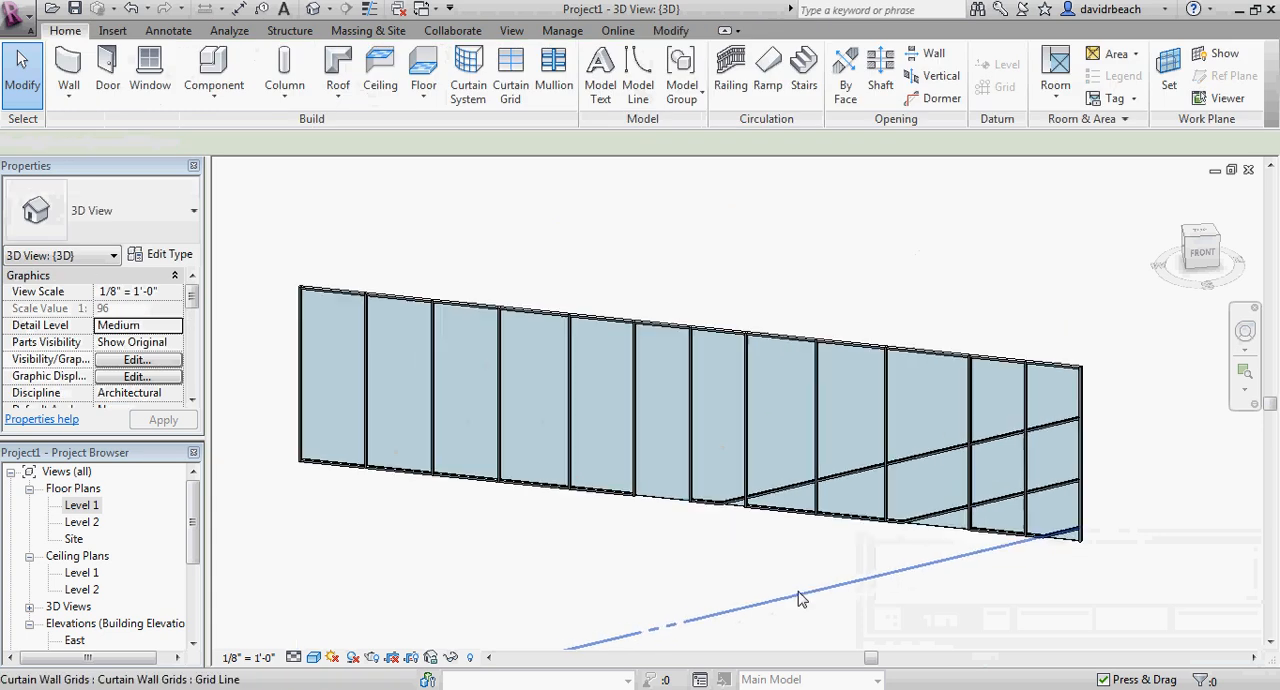
scroll(800, 597, down, 4)
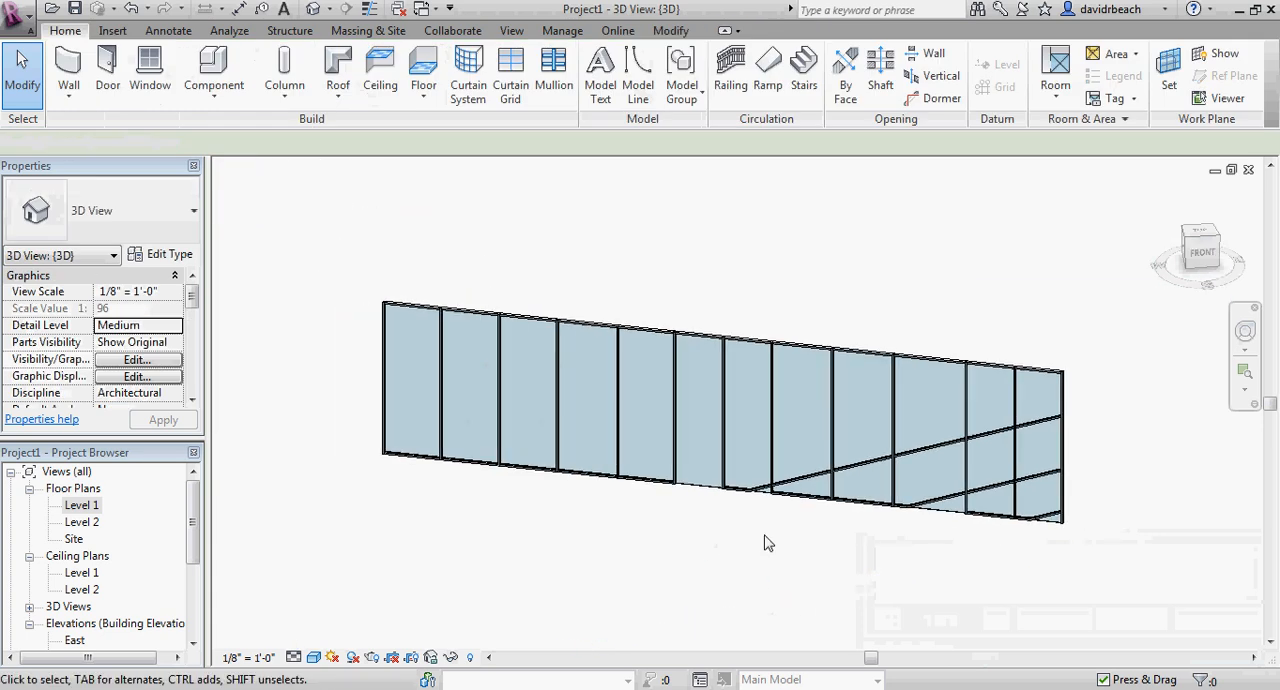
click(514, 90)
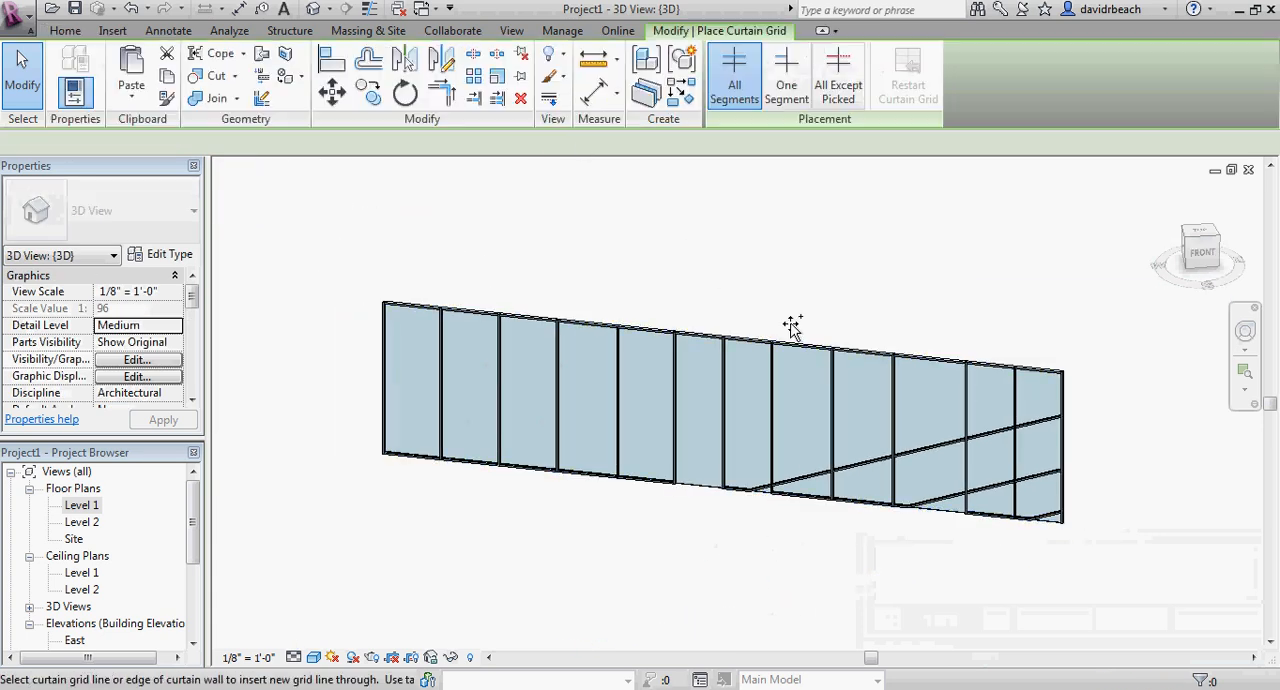
click(1058, 388)
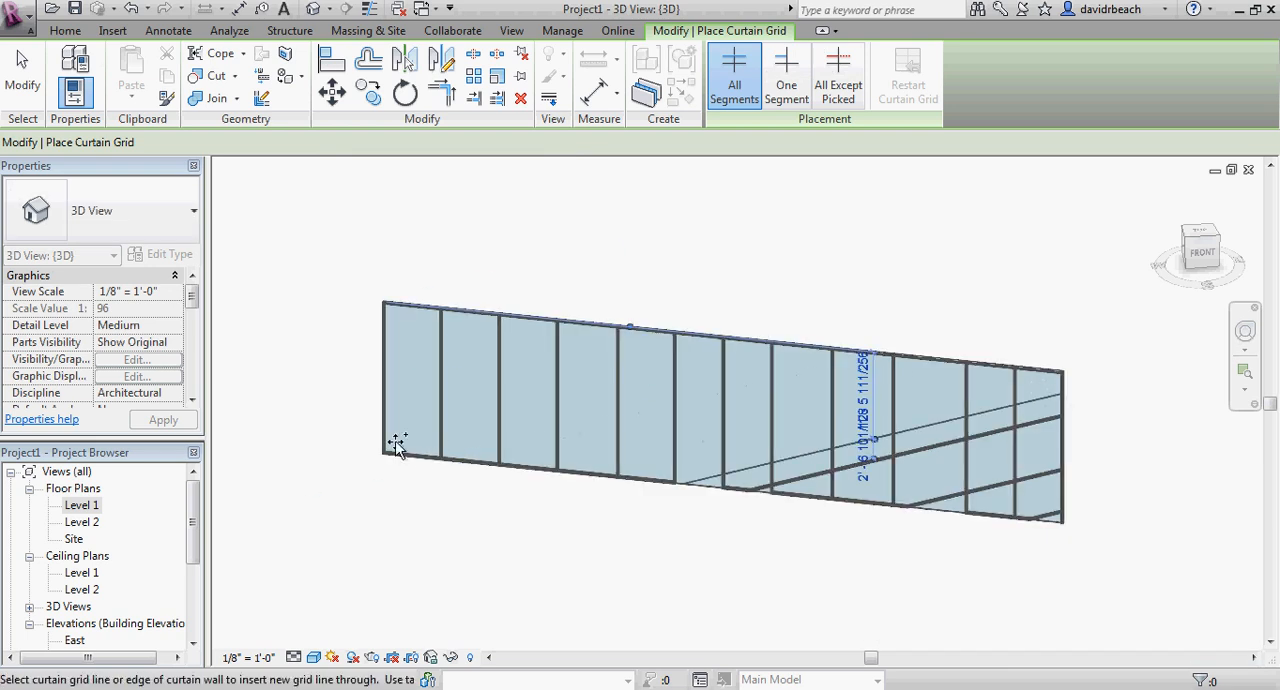
click(383, 340)
key(Escape)
scroll(340, 362, down, 3)
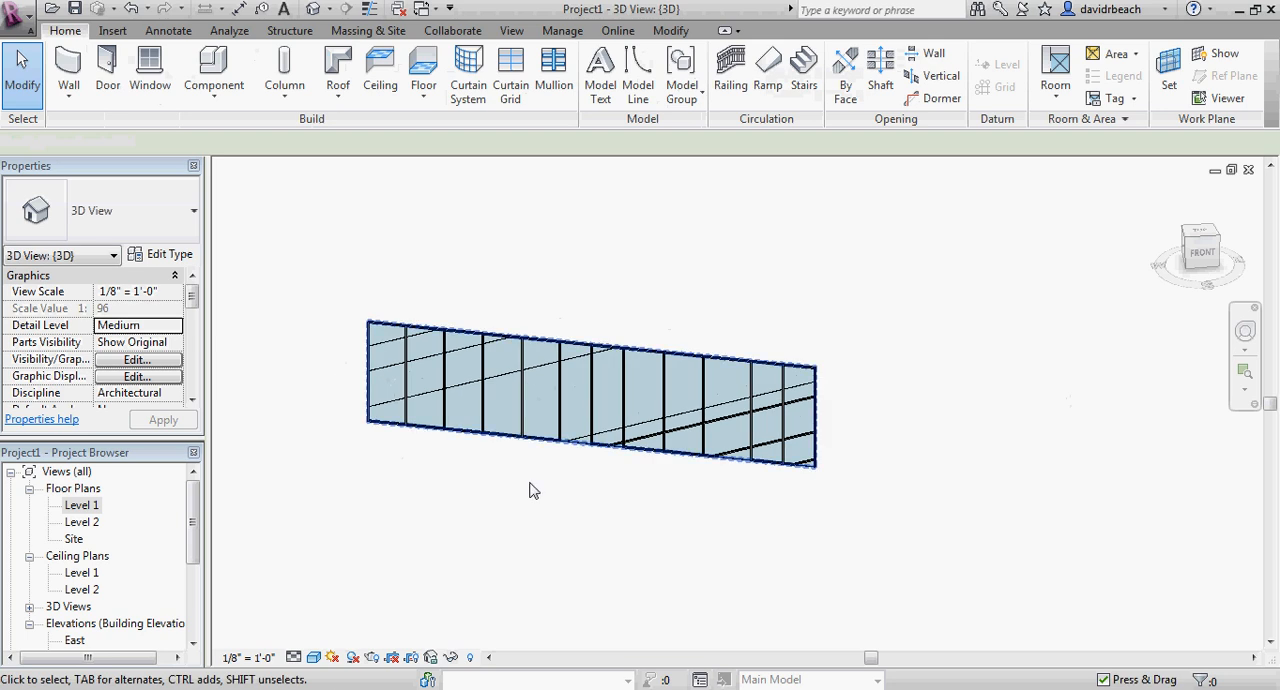
Undo the sloping grid lines and the 20-degree grid angle, going back to the curtain wall's horizontal grid with the double glass door.
middle_drag(529, 482, 616, 519)
scroll(548, 491, up, 3)
scroll(548, 491, up, 1)
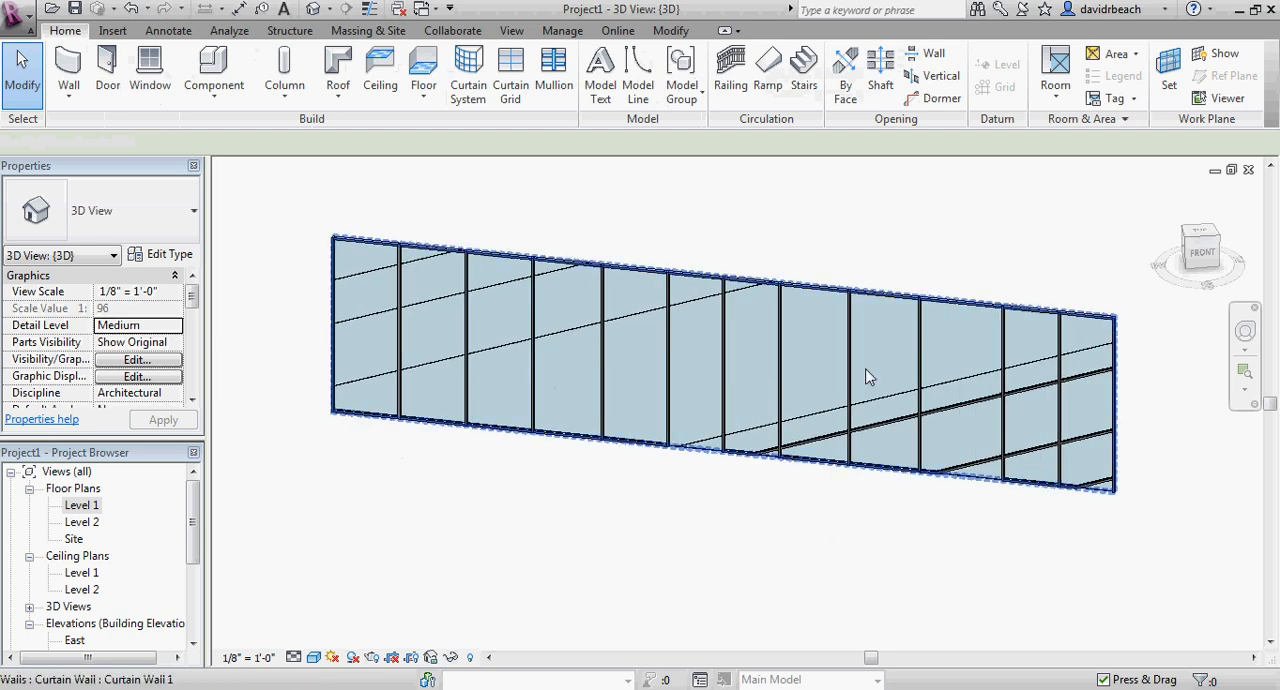
middle_drag(785, 505, 776, 517)
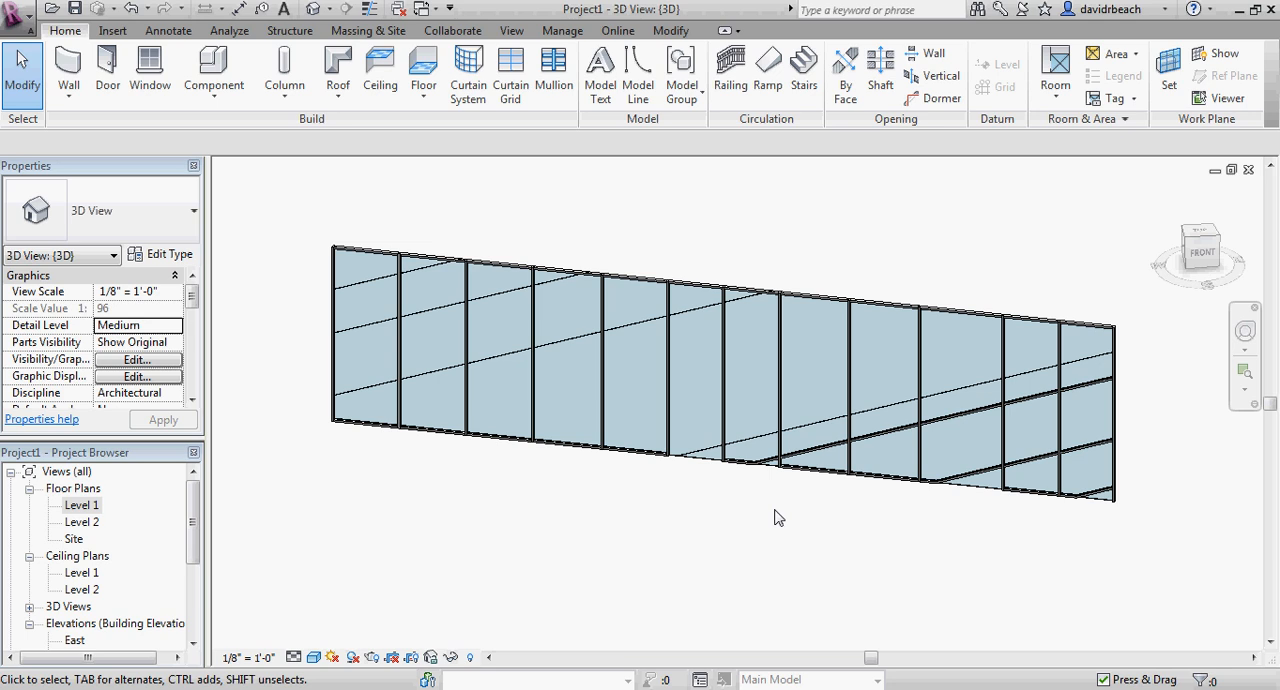
scroll(787, 551, down, 1)
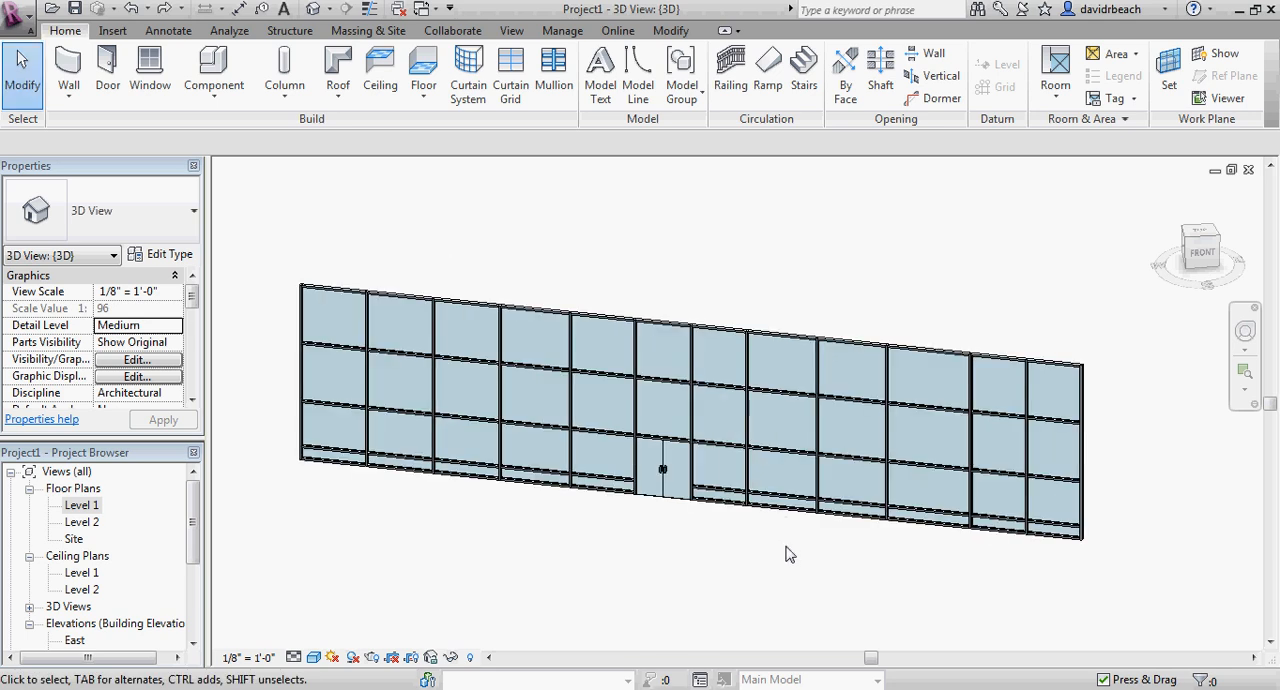
middle_drag(788, 568, 961, 531)
scroll(788, 571, down, 2)
scroll(790, 563, up, 5)
scroll(837, 576, down, 3)
scroll(1003, 553, down, 1)
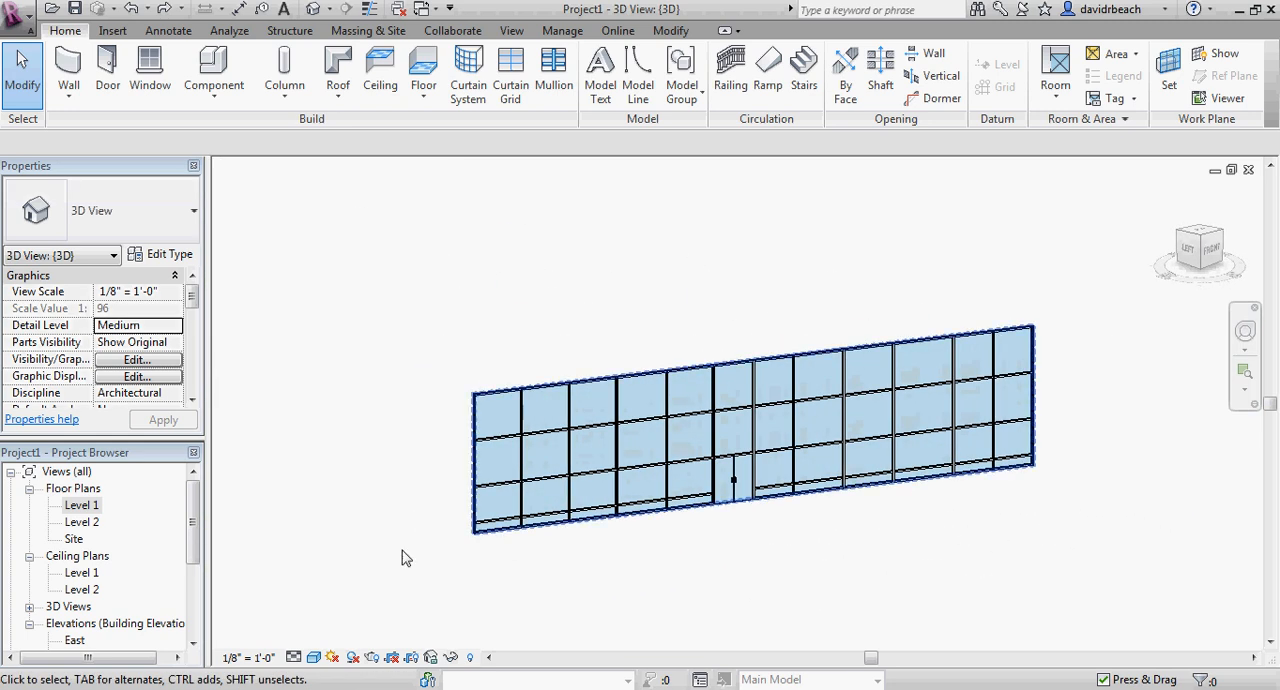
Open the Level 1 floor plan with the whole curtain wall and the free space around it in view.
double_click(86, 506)
middle_drag(409, 390, 452, 442)
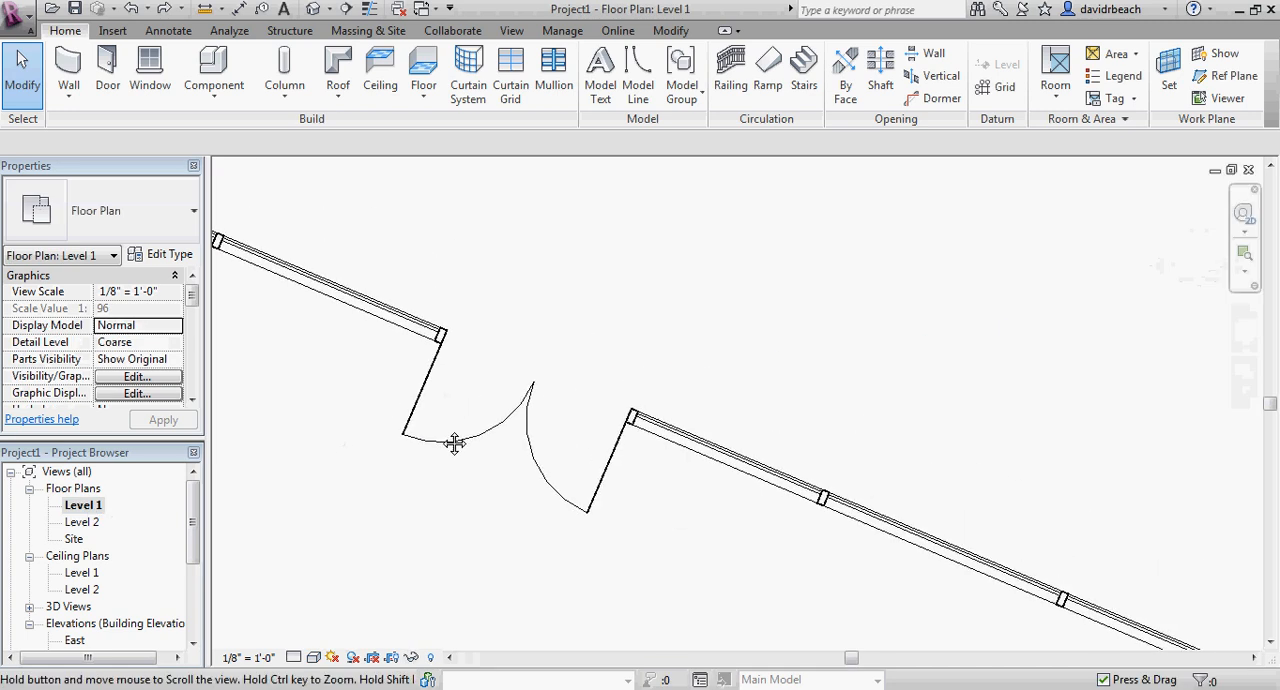
scroll(492, 403, down, 2)
scroll(502, 397, down, 5)
middle_drag(540, 406, 631, 440)
scroll(640, 418, down, 1)
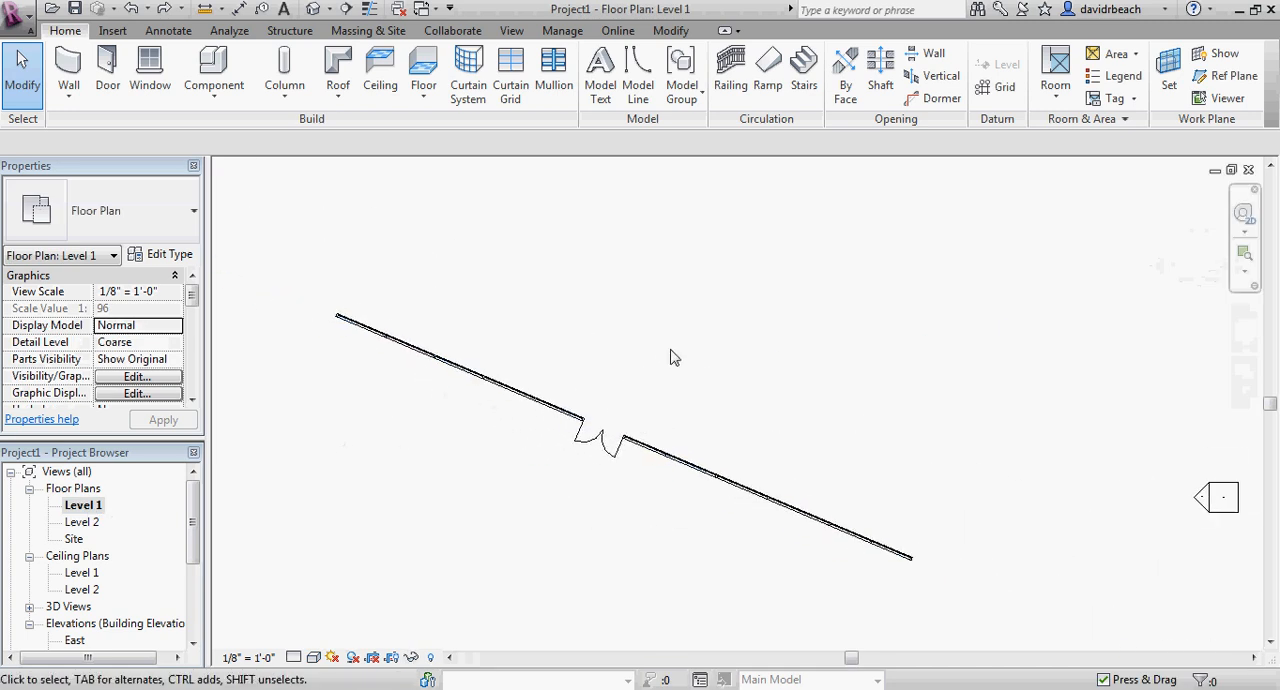
Draw an arc-shaped Curtain Wall 1, 20' high and spanning about 117 degrees, above the existing wall in plan.
click(70, 68)
middle_drag(631, 264, 630, 324)
click(719, 77)
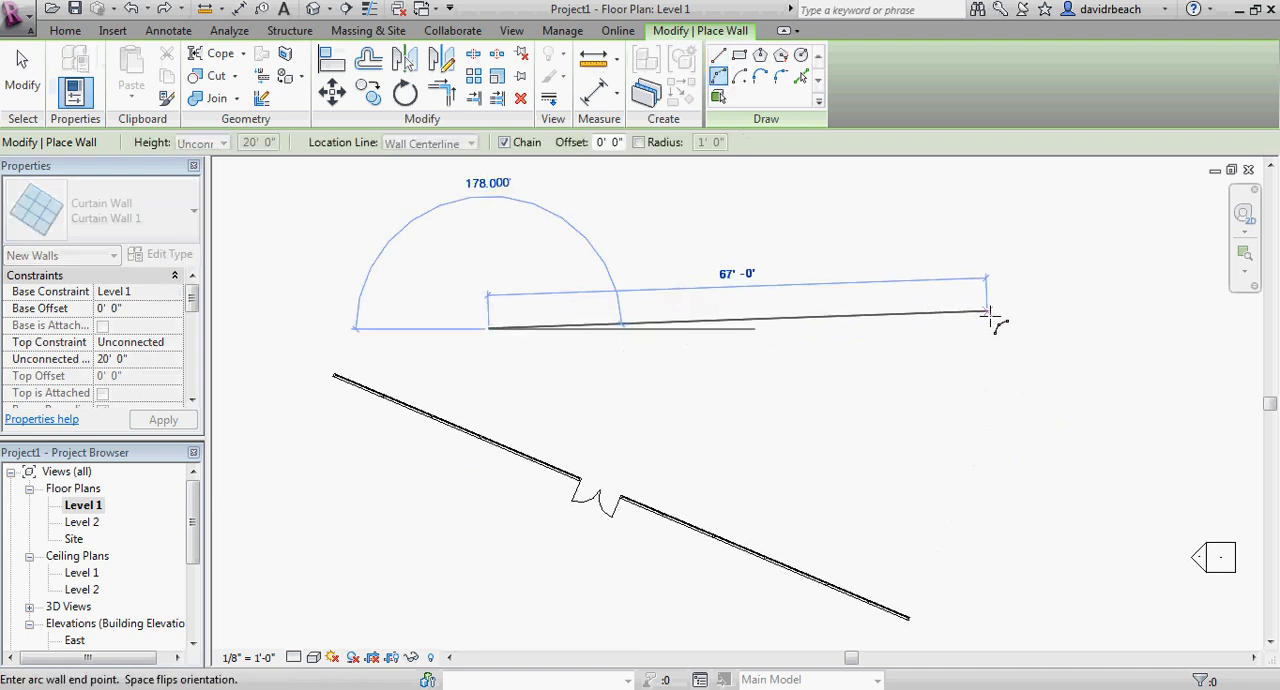
click(1006, 332)
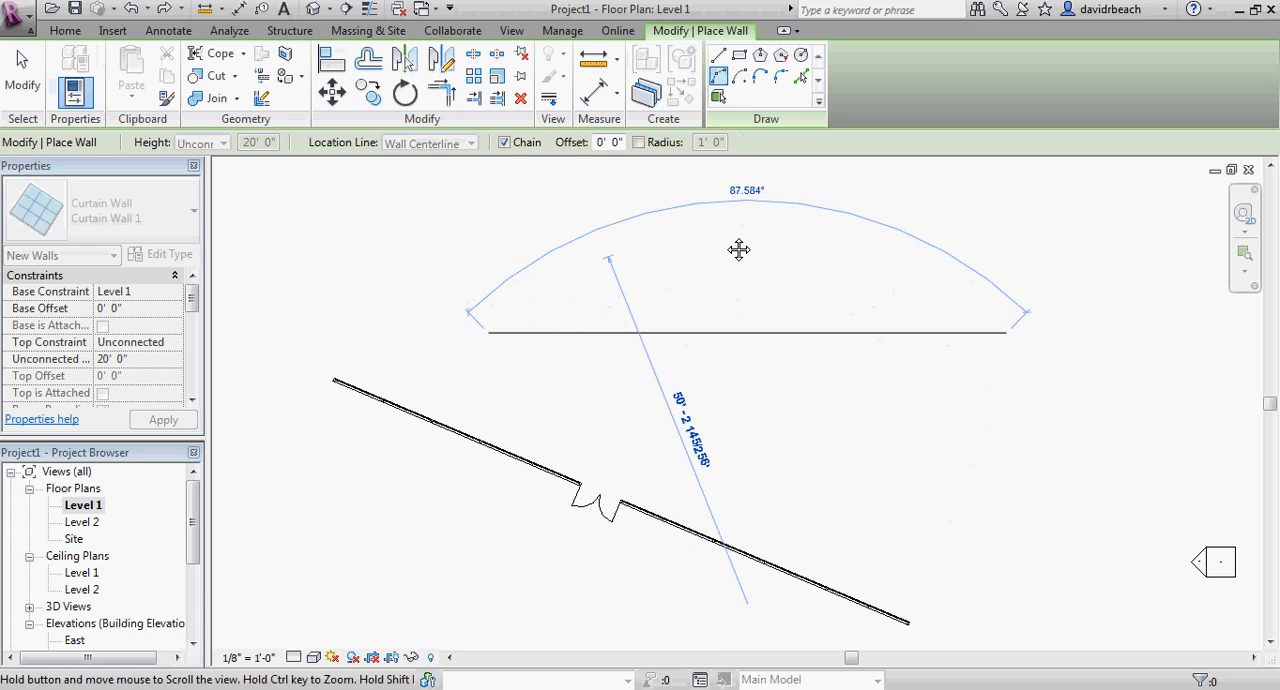
middle_drag(739, 250, 713, 323)
click(706, 265)
key(Escape)
key(Escape)
scroll(778, 408, down, 3)
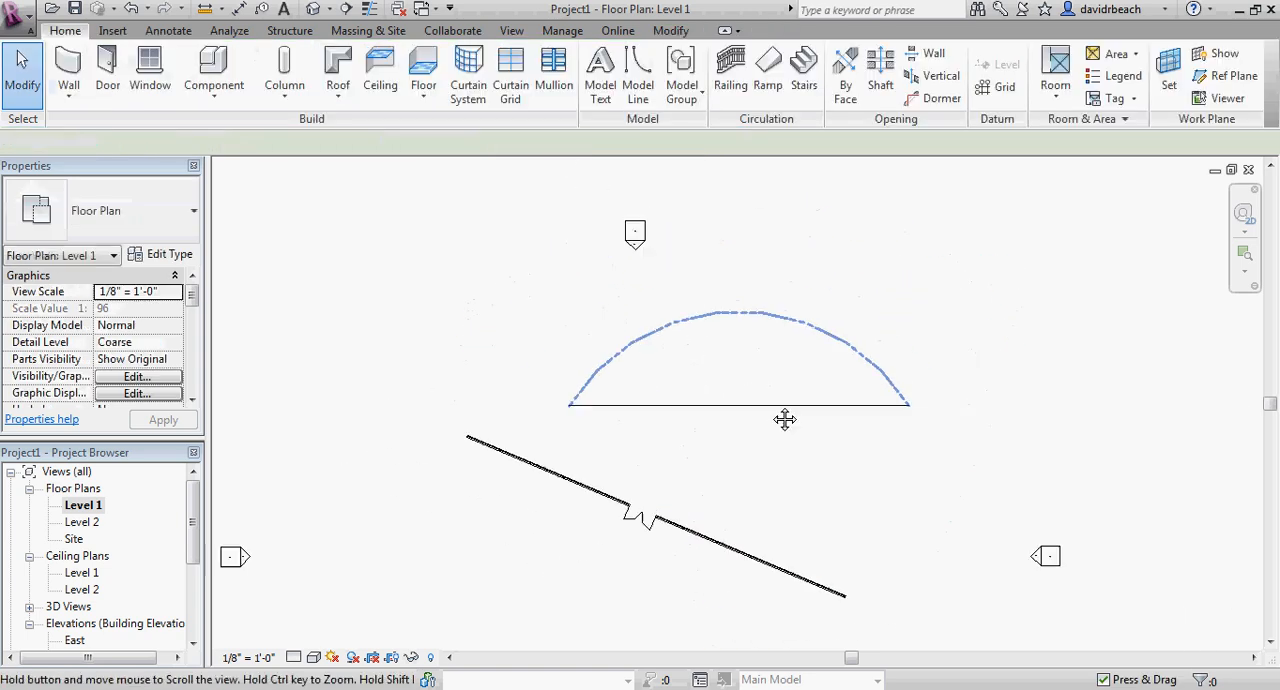
scroll(784, 419, up, 3)
scroll(762, 416, down, 2)
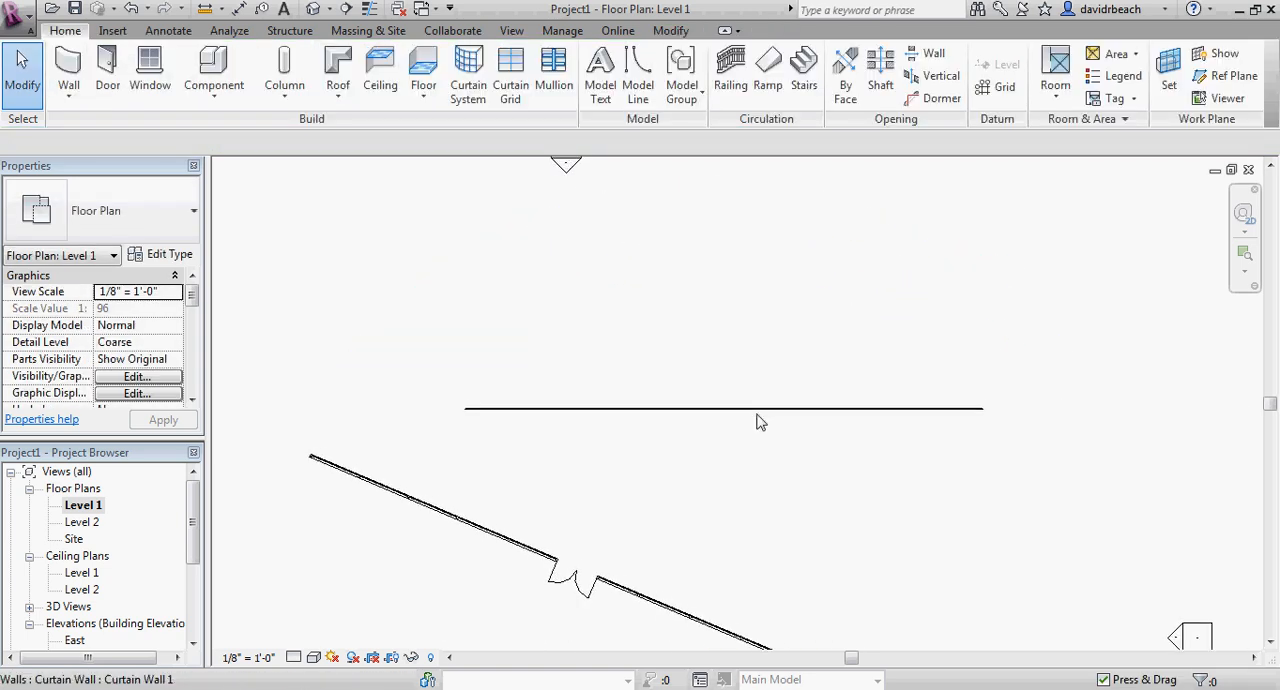
In the 3D view, add six vertical curtain grid lines along the curved wall from its left end, about 9 to 15 degrees apart.
click(313, 8)
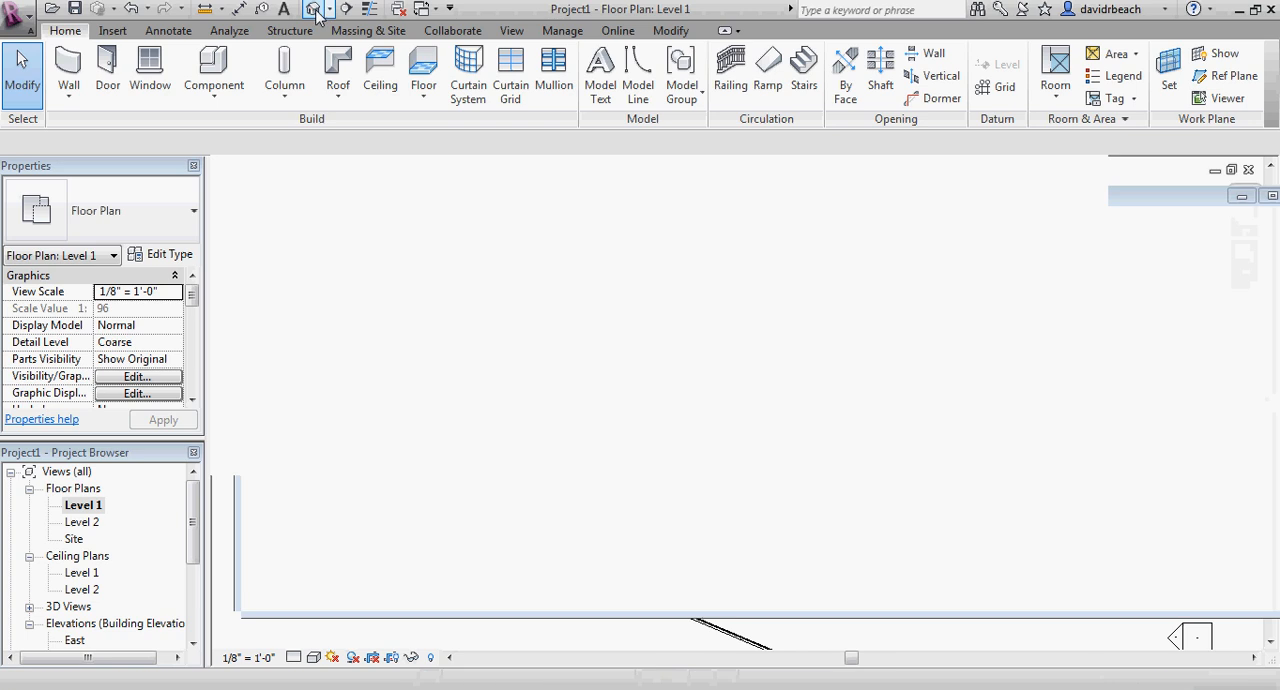
shift+middle_drag(723, 366, 477, 449)
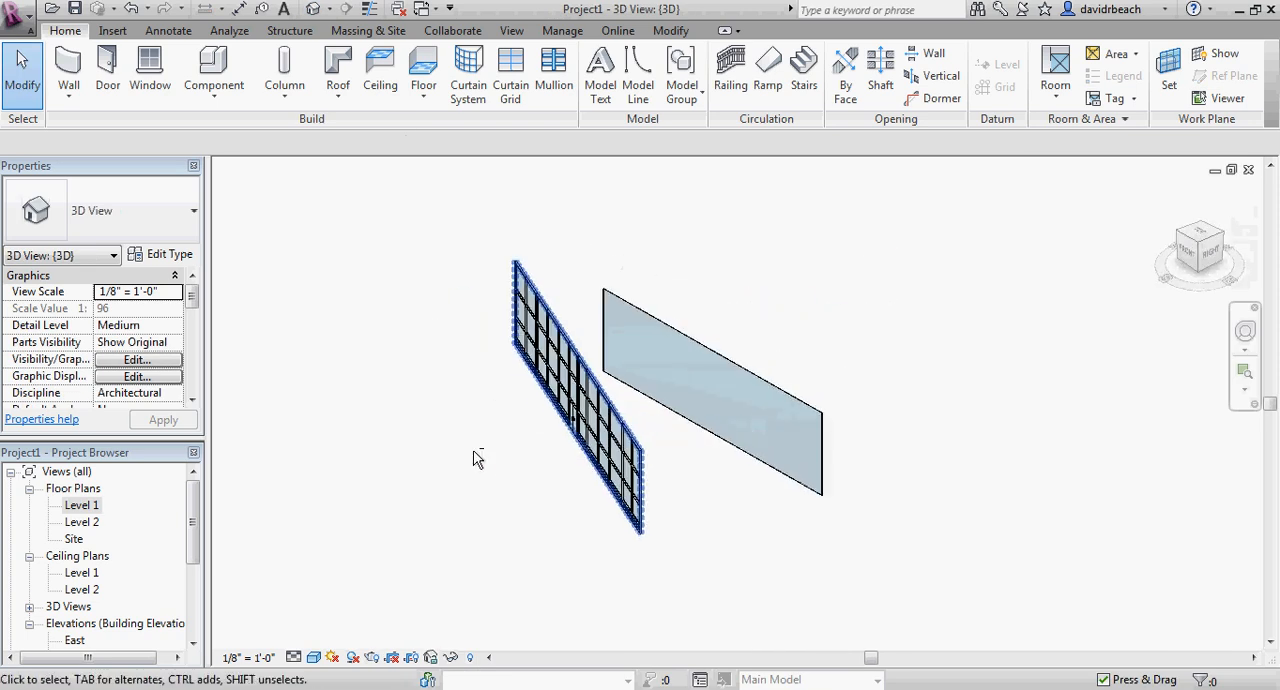
scroll(568, 476, up, 3)
mouse_move(585, 479)
shift+middle_down()
mouse_move(611, 434)
mouse_move(586, 489)
mouse_move(580, 480)
shift+middle_up()
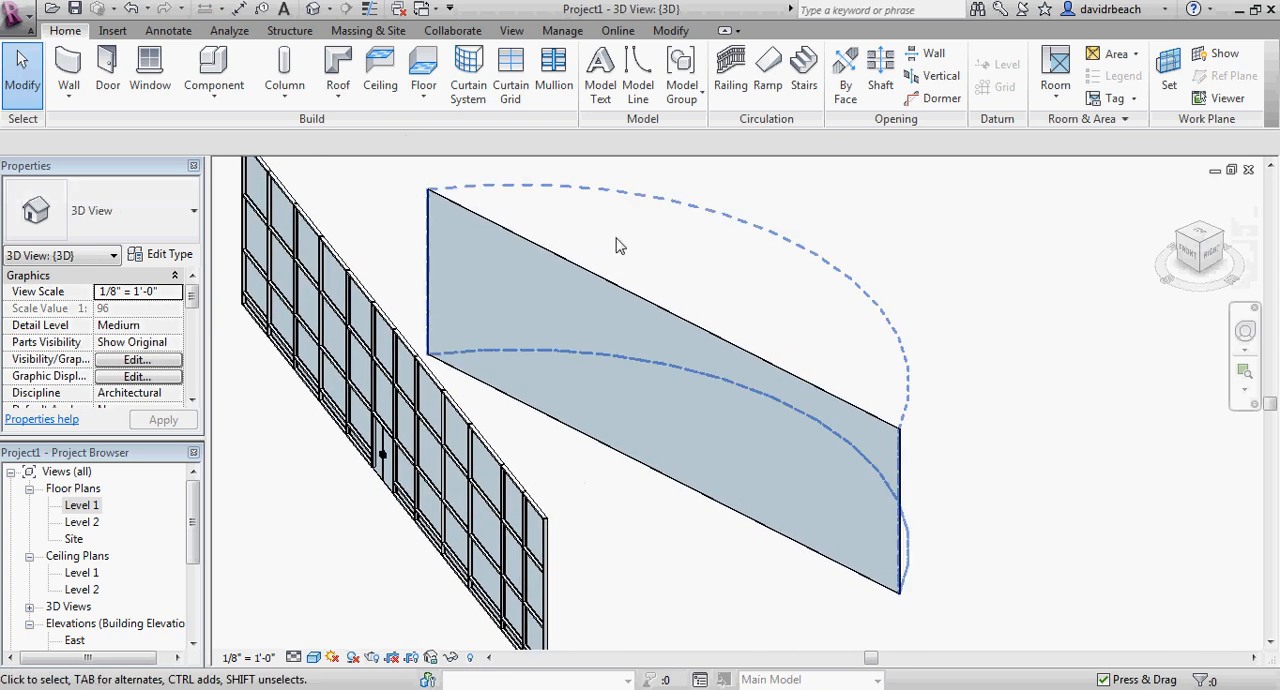
click(510, 68)
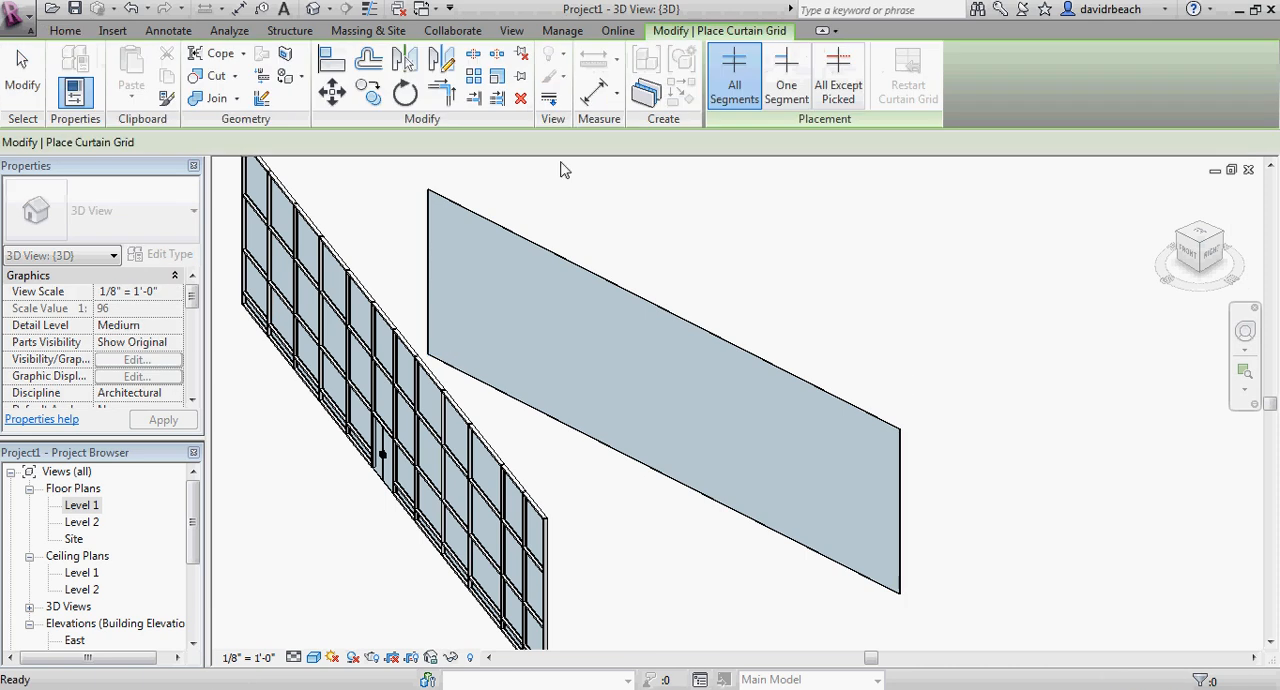
click(511, 227)
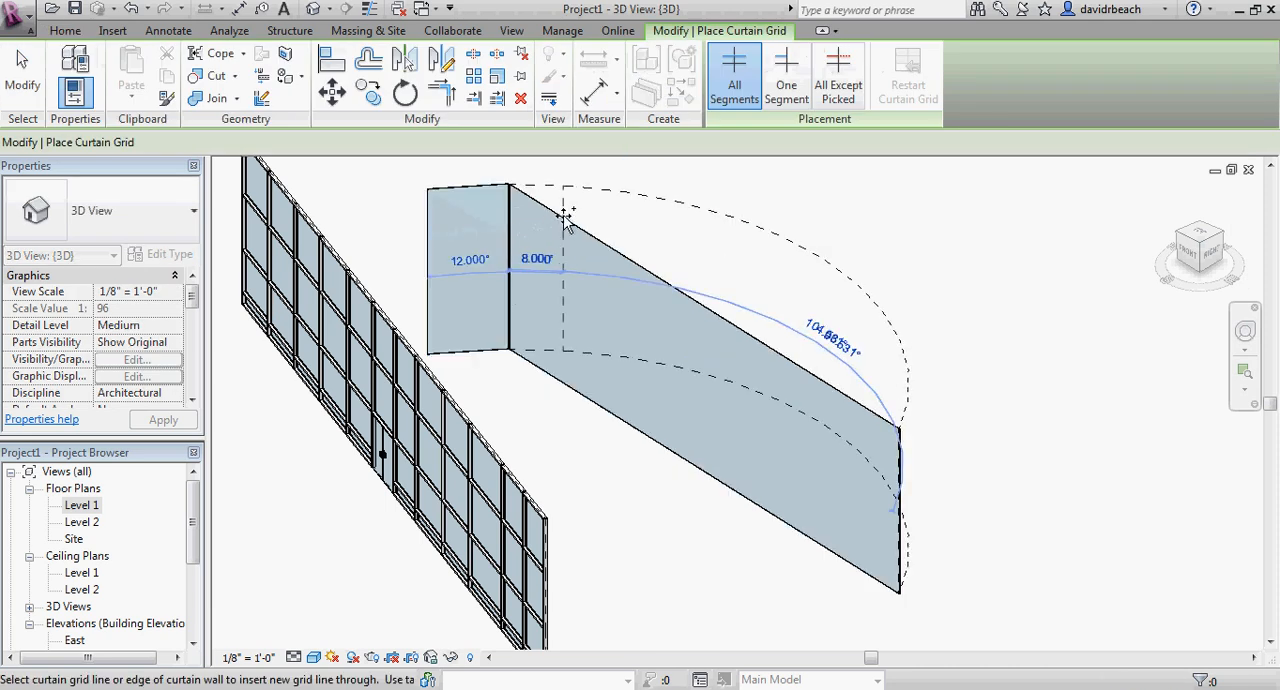
click(573, 216)
click(623, 222)
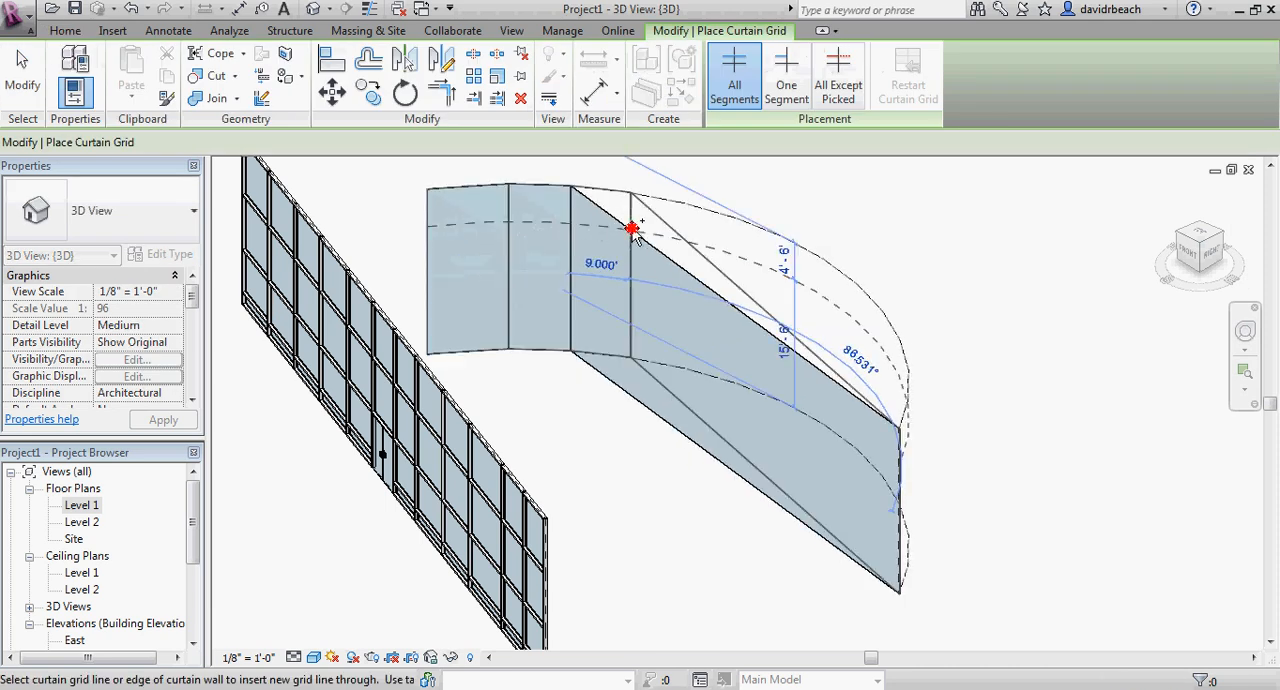
click(688, 244)
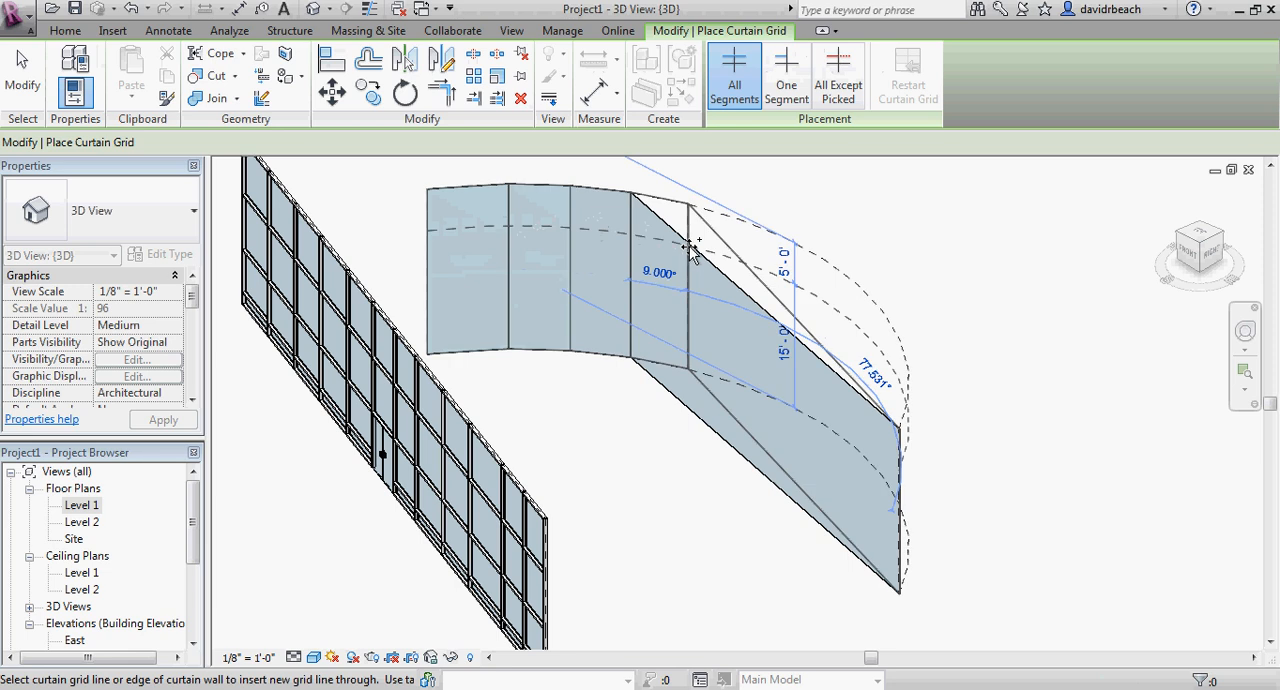
click(750, 276)
click(828, 320)
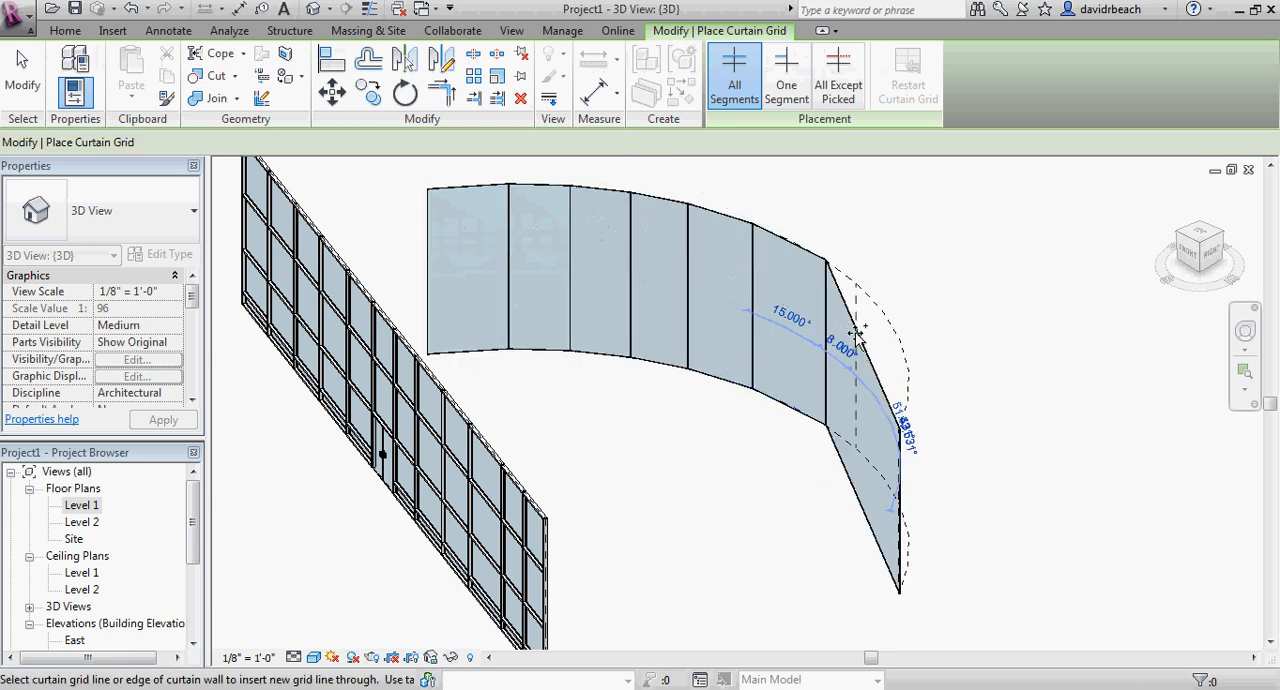
Add eight closely spaced vertical grid lines about 2 to 4 degrees apart on the curved wall, and a ninth about 11 degrees further.
shift+middle_drag(820, 471, 914, 466)
scroll(843, 300, up, 4)
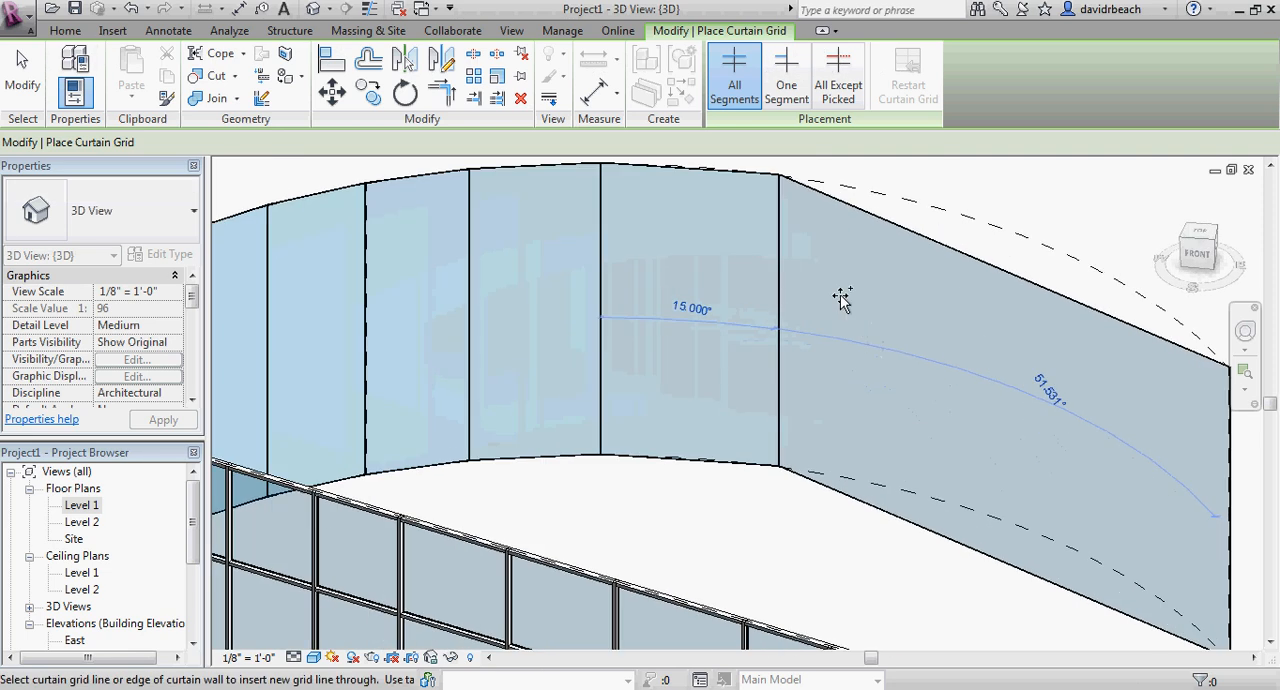
click(825, 194)
click(853, 195)
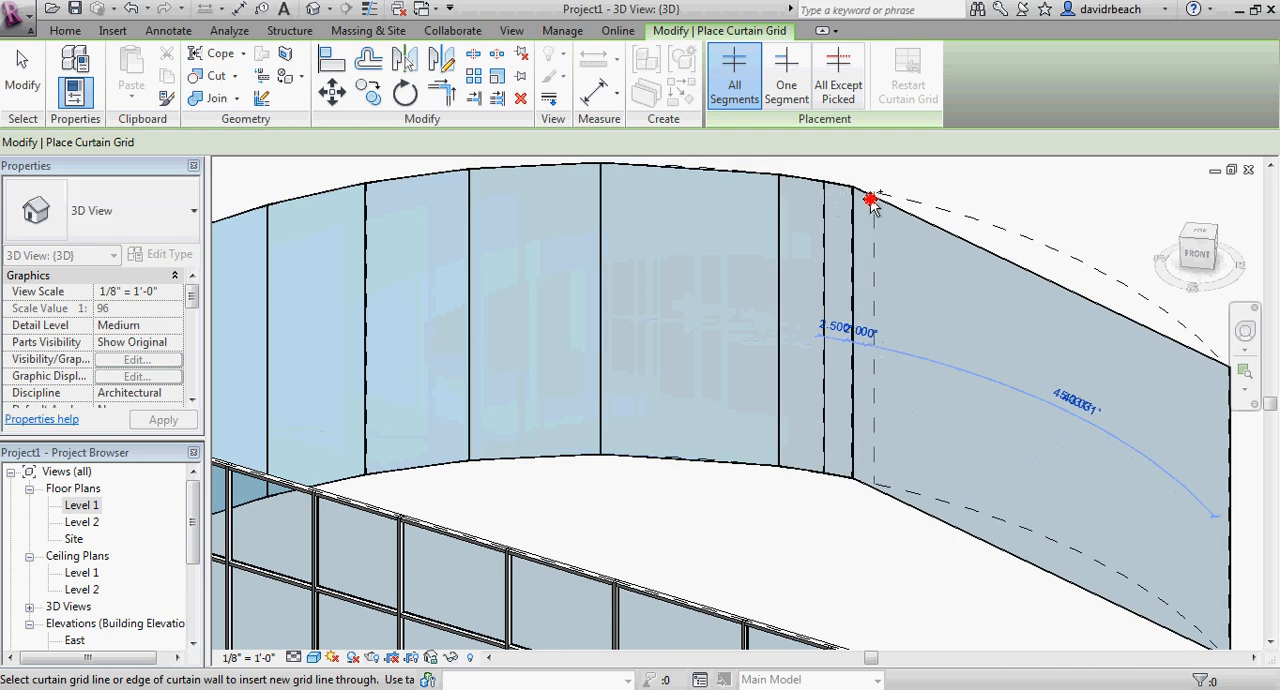
click(875, 200)
click(897, 205)
click(949, 218)
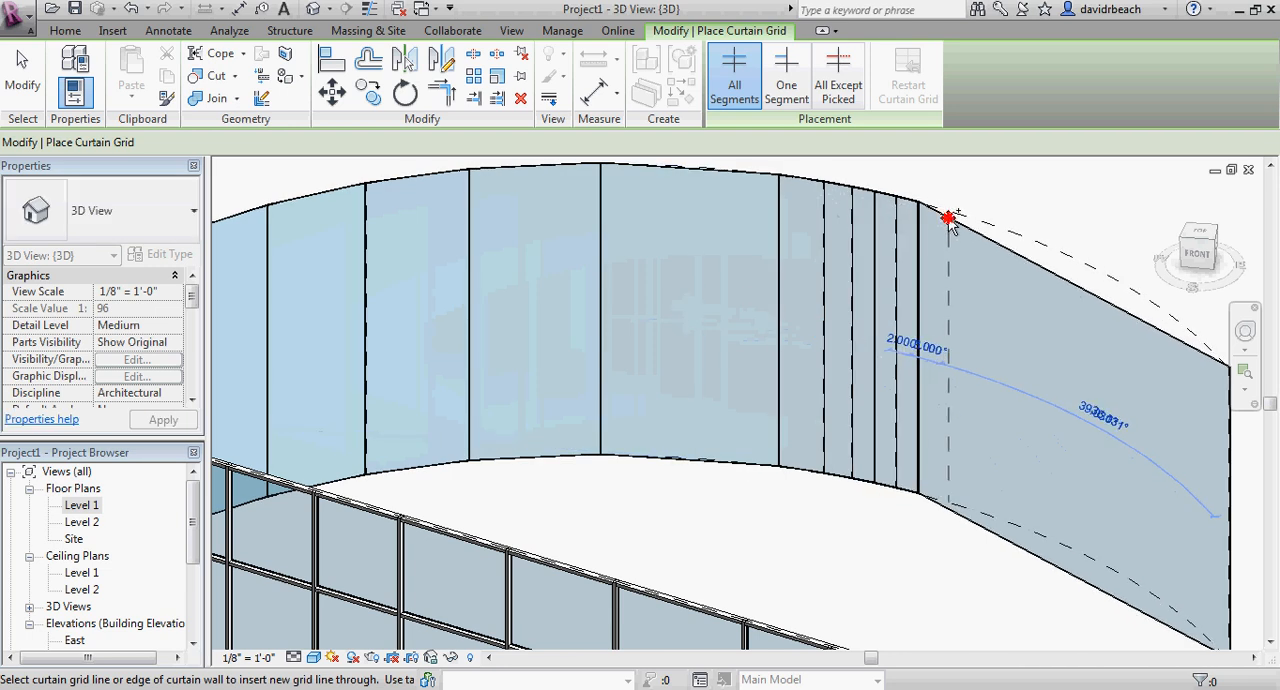
click(989, 231)
click(1020, 246)
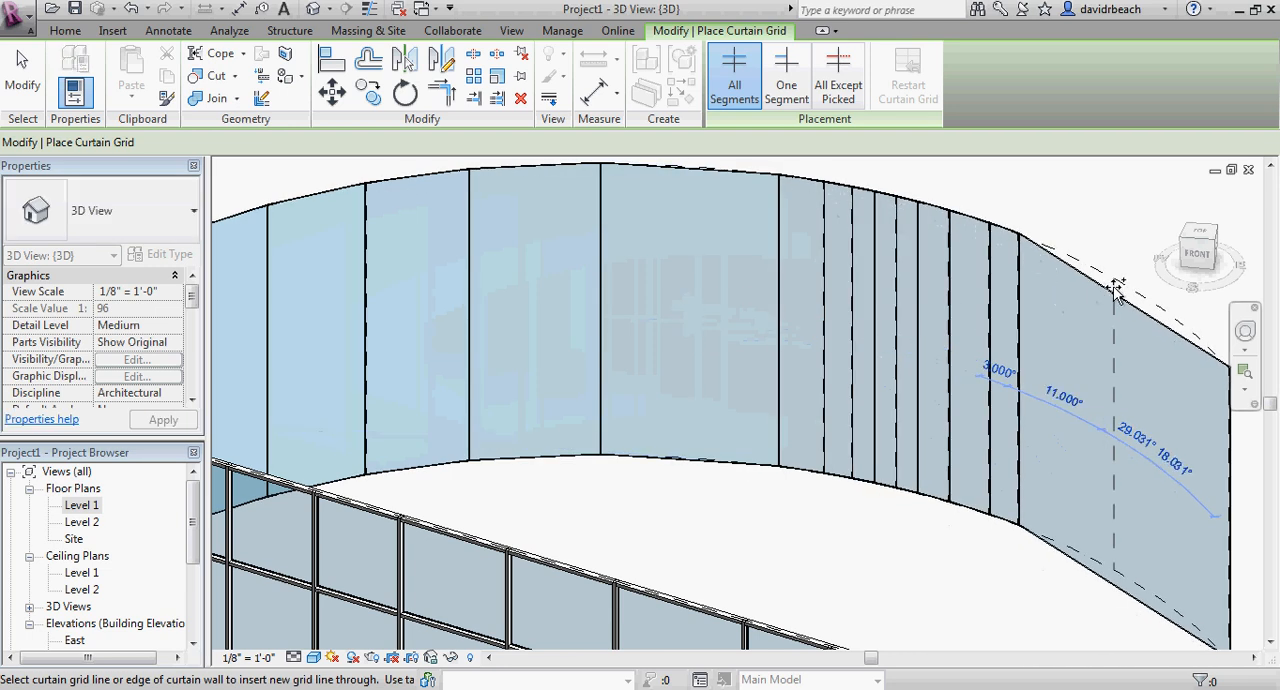
Add three horizontal grid lines across the curved wall, the lowest about 5'-6" up and the second about 4'-6" above it.
shift+middle_drag(1100, 329, 1137, 409)
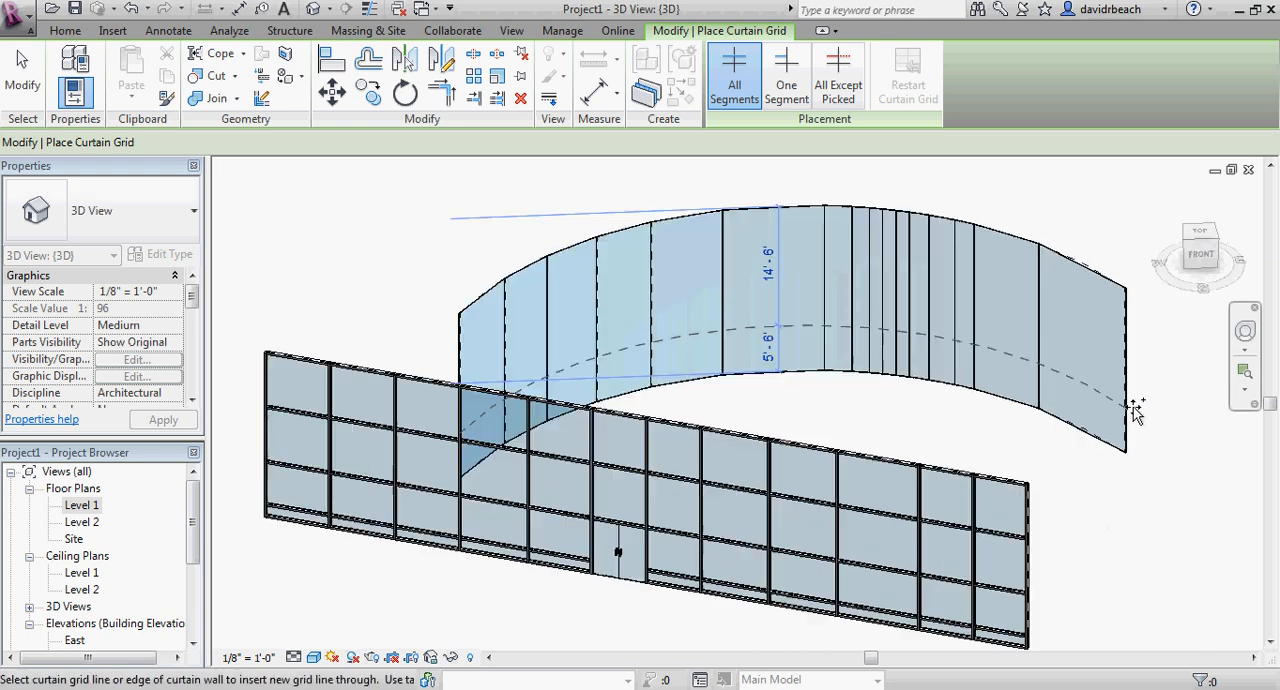
scroll(1130, 409, up, 3)
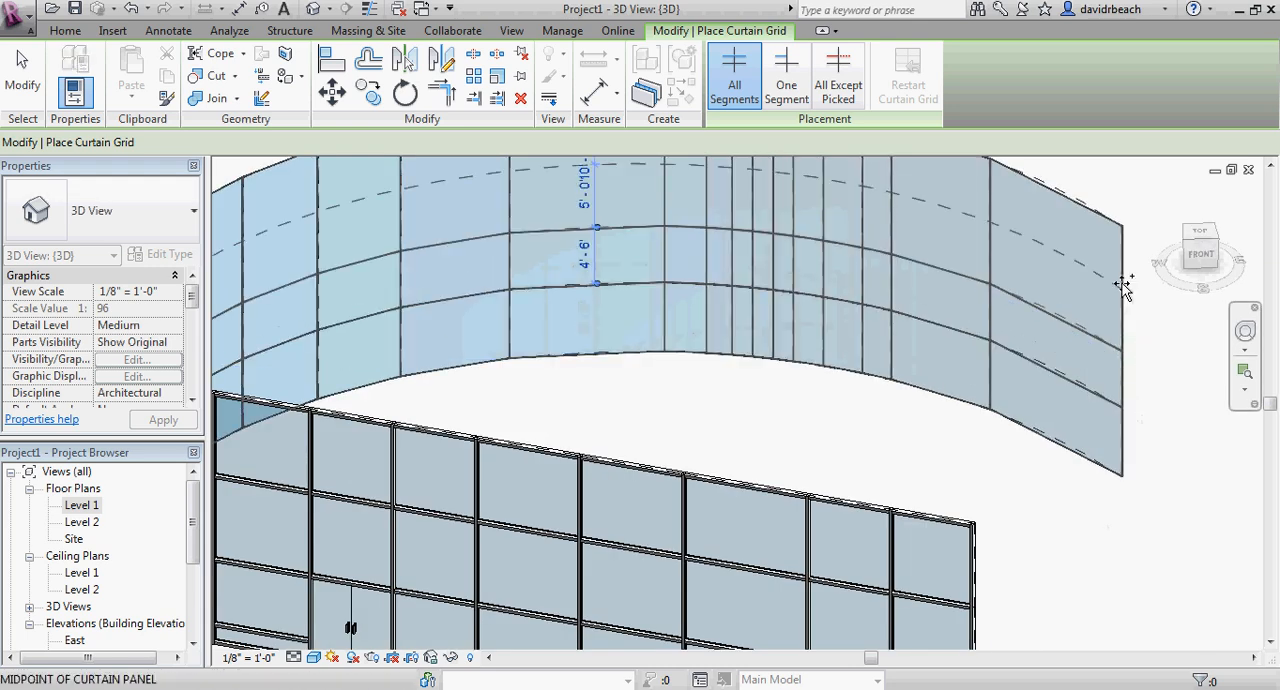
key(Escape)
scroll(986, 417, down, 4)
Place 2.5" x 5" rectangular mullions on all grid lines of the curved curtain wall.
middle_drag(884, 404, 806, 281)
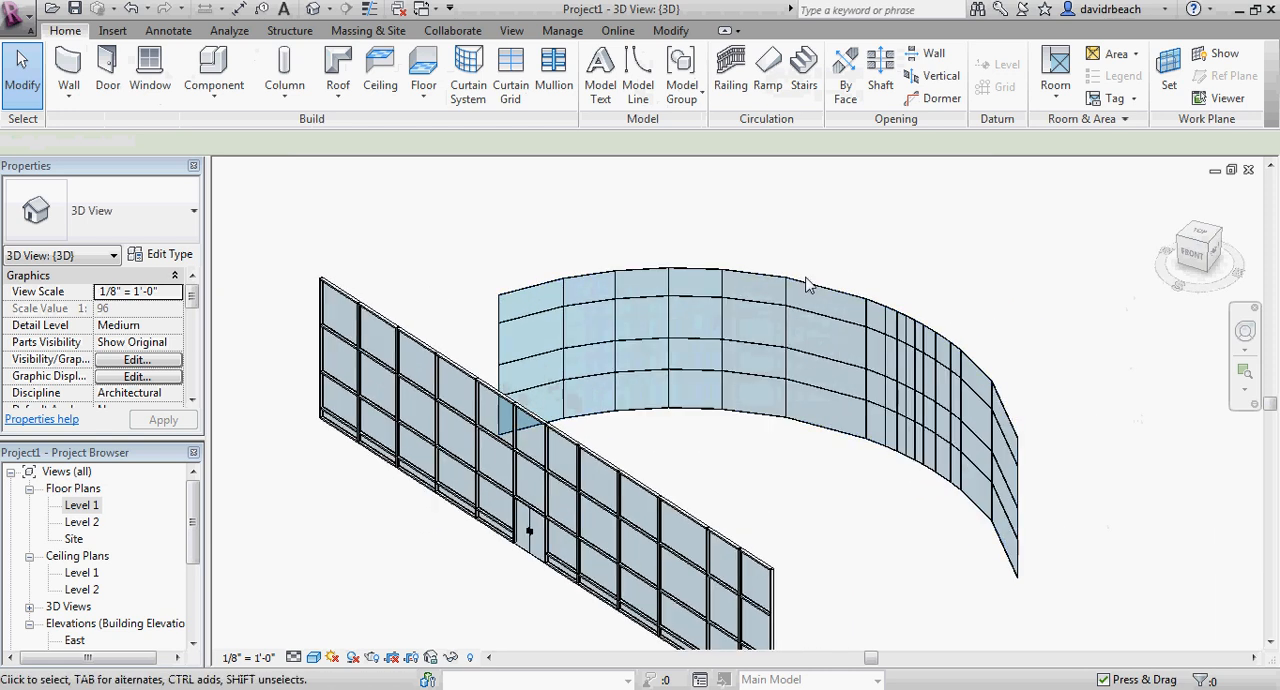
mouse_move(689, 172)
shift+middle_down()
mouse_move(757, 229)
mouse_move(669, 175)
shift+middle_up()
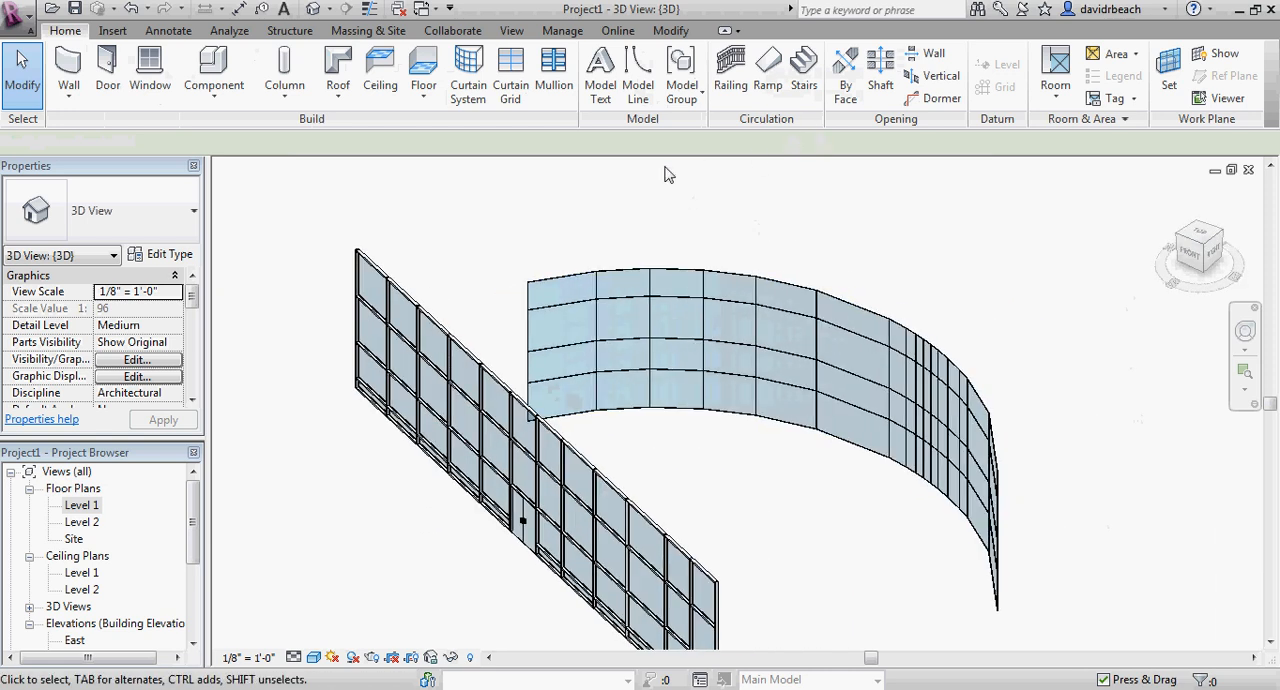
click(554, 75)
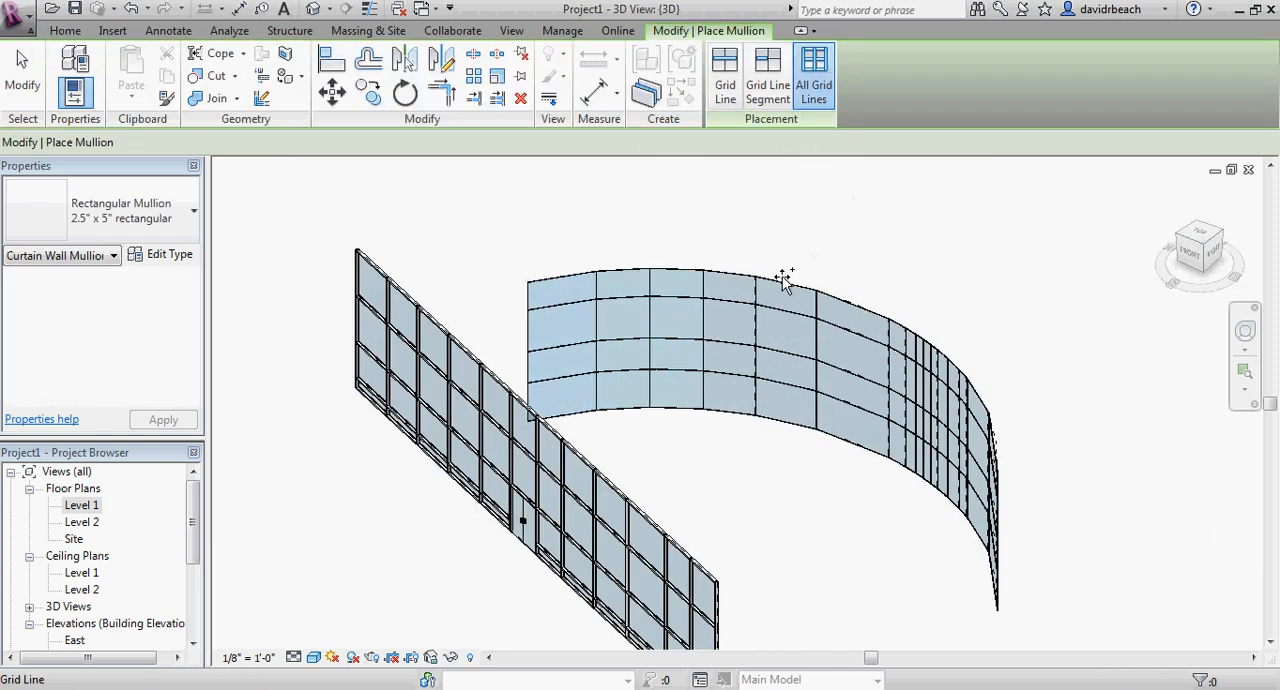
click(782, 440)
key(Escape)
key(Escape)
Inspect the curved curtain wall with its mullions beside the straight curtain wall in the 3D view.
scroll(786, 465, up, 2)
shift+middle_drag(785, 465, 843, 508)
scroll(780, 424, down, 4)
scroll(897, 531, down, 3)
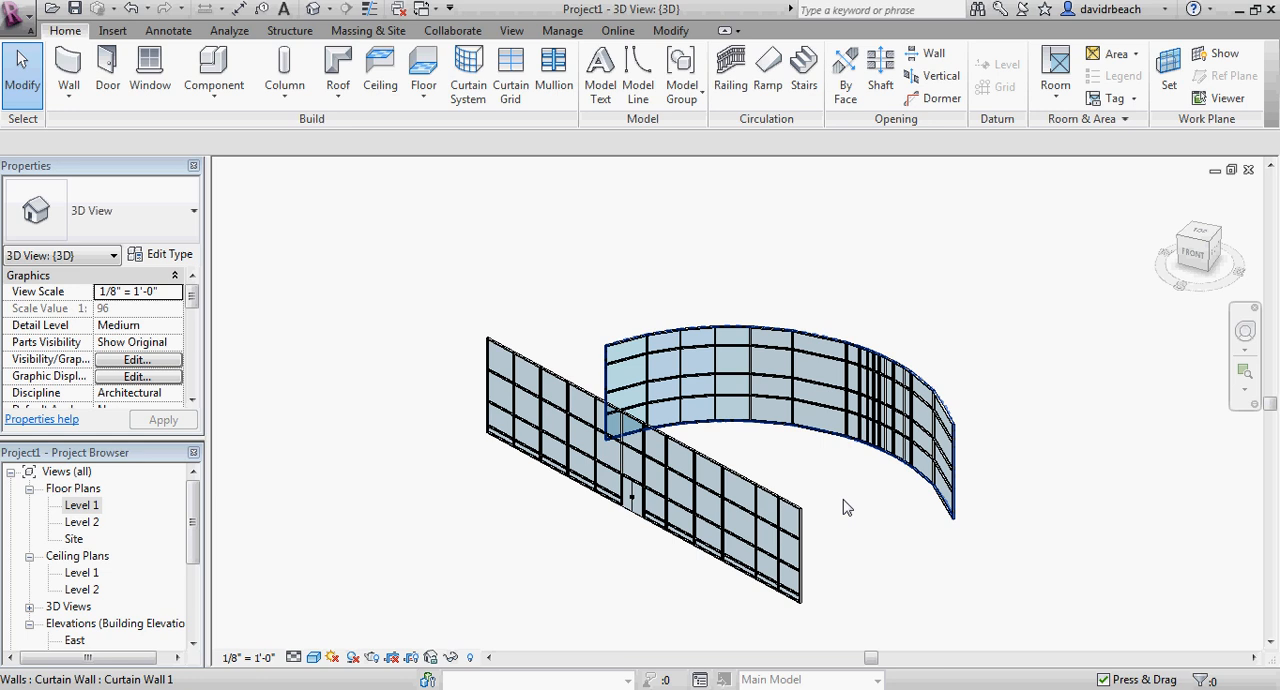
click(845, 508)
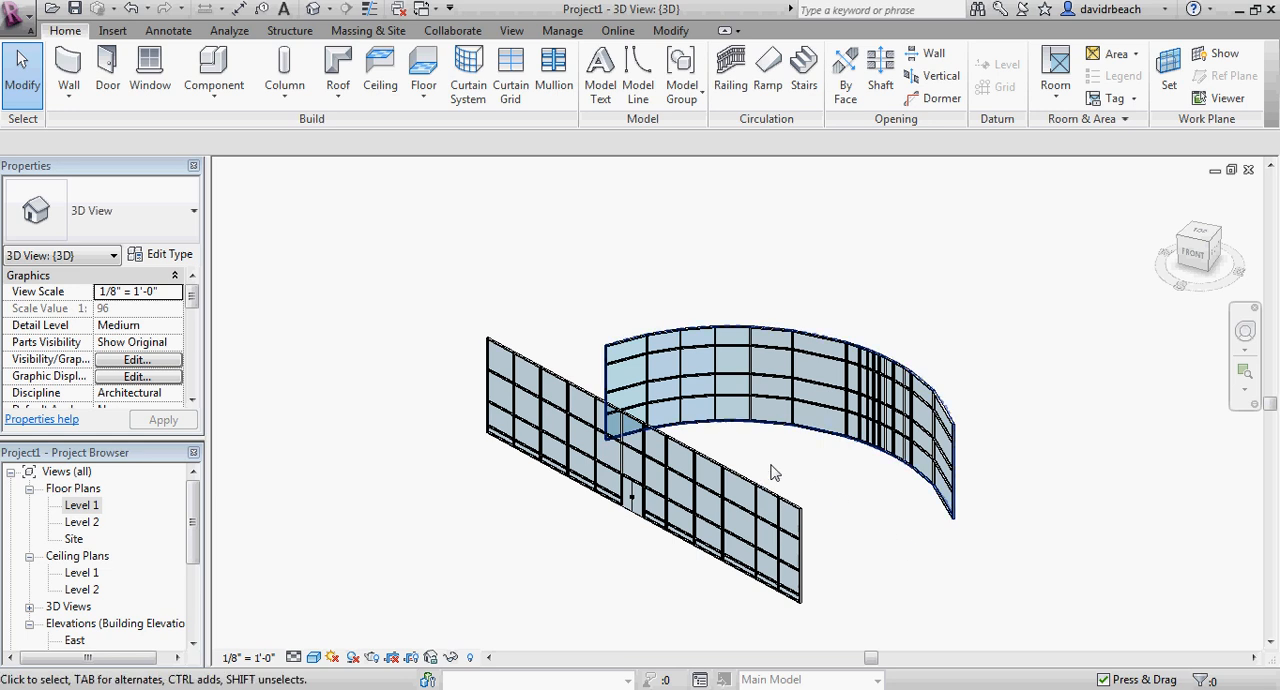
middle_drag(771, 469, 745, 446)
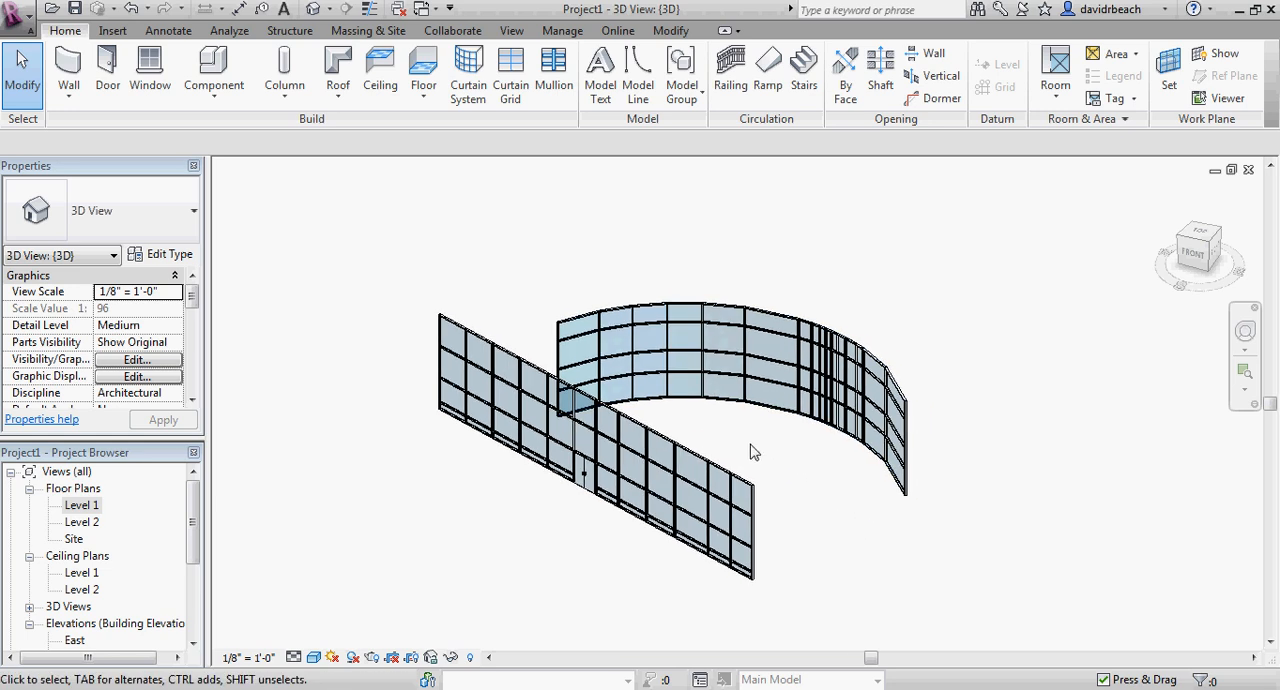
click(636, 410)
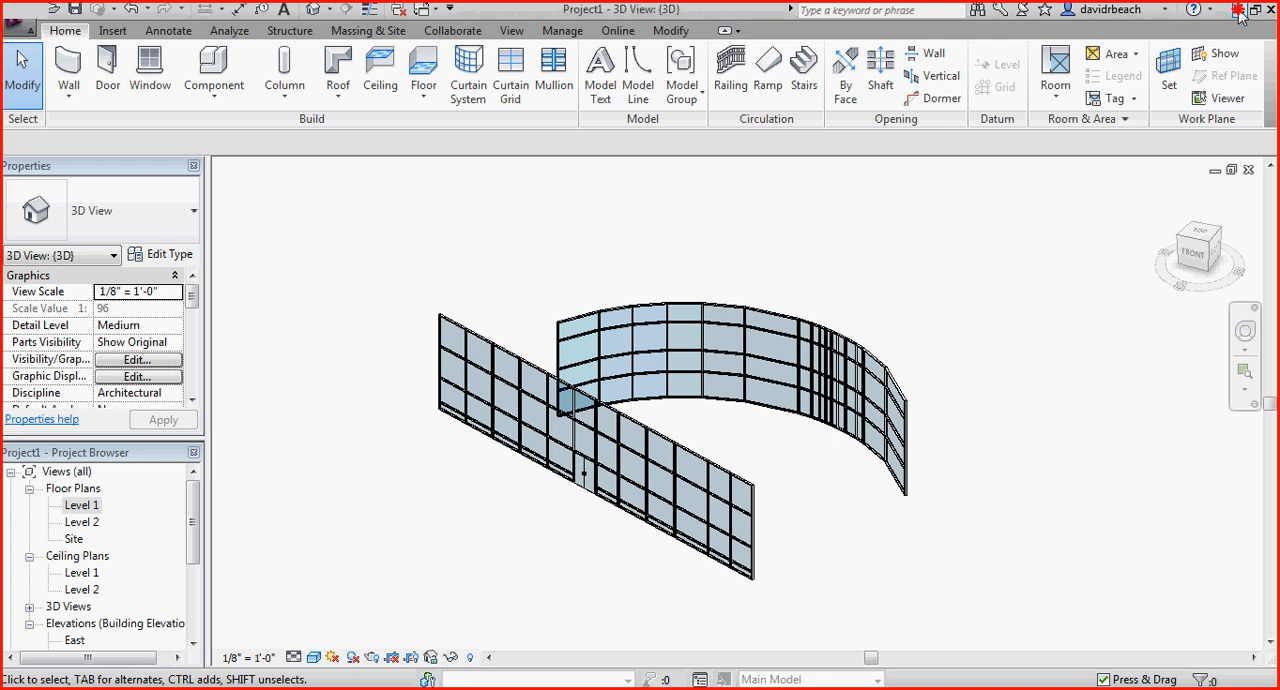
Minimise Revit to the desktop and try to rename the AVI video file as "Revit Curtain Walls".
click(1239, 12)
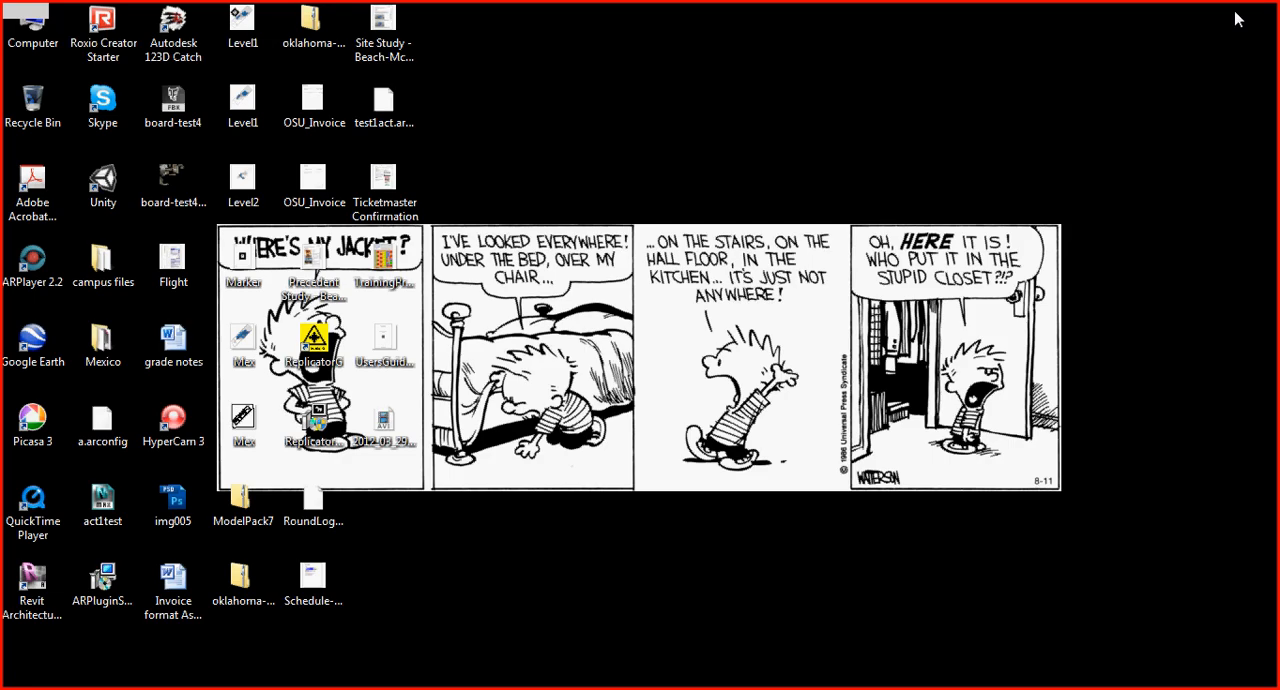
click(1066, 166)
click(387, 443)
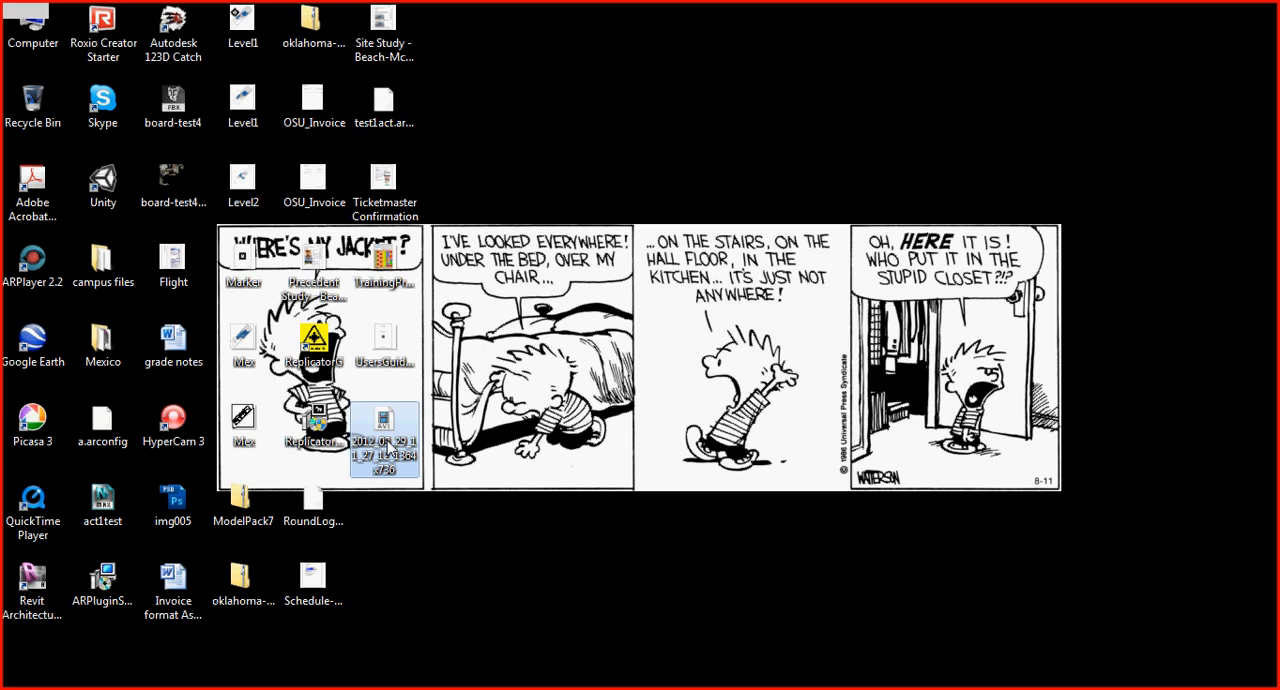
click(386, 449)
text(LK)
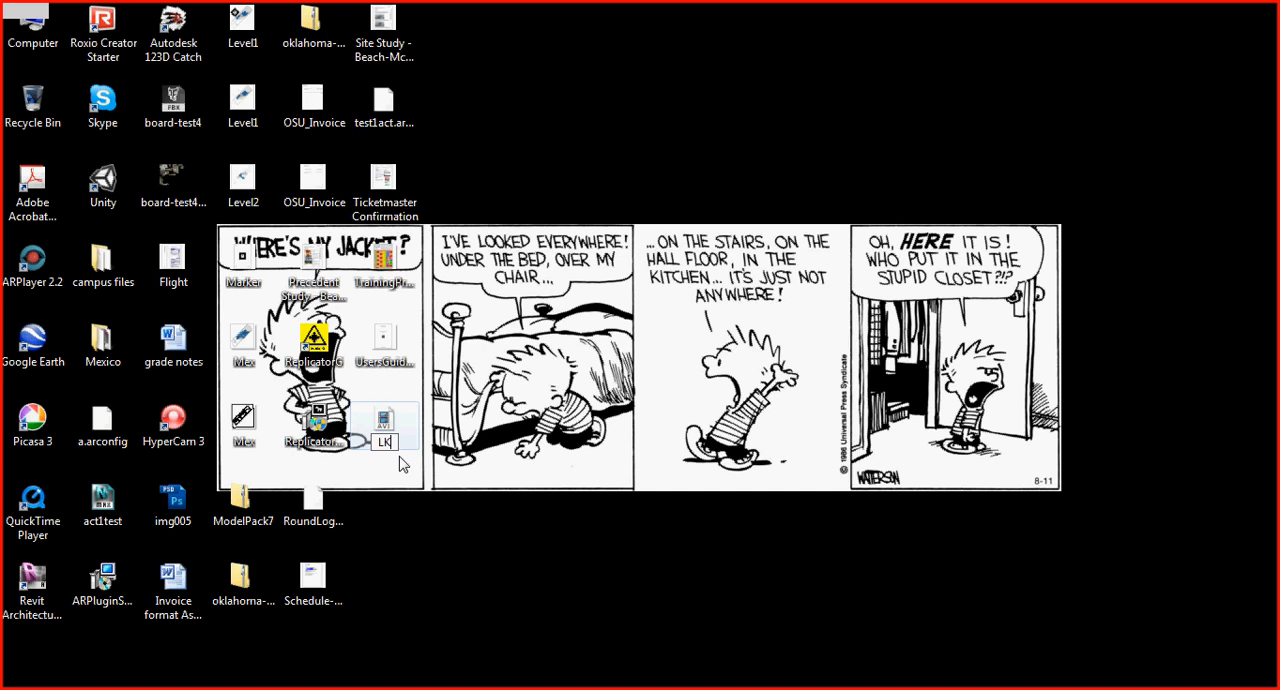
key(BackSpace)
key(BackSpace)
text(rE)
key(Caps_Lock)
key(BackSpace)
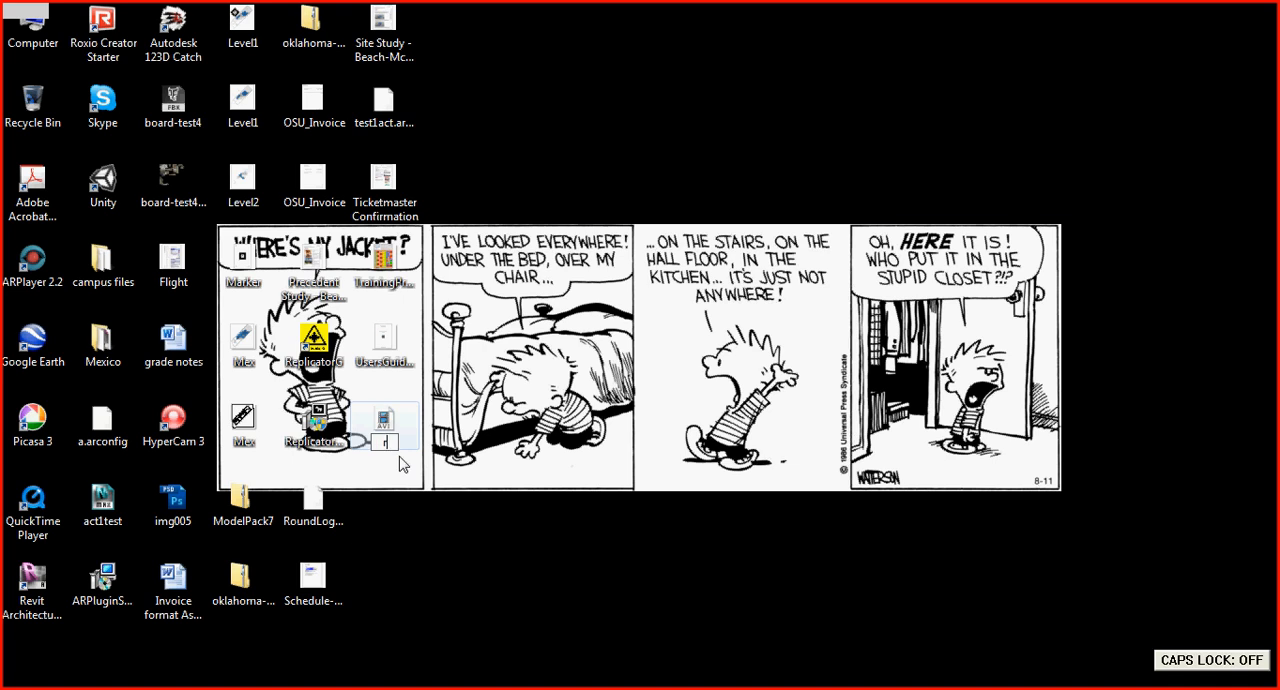
key(BackSpace)
text(Revit Curtain)
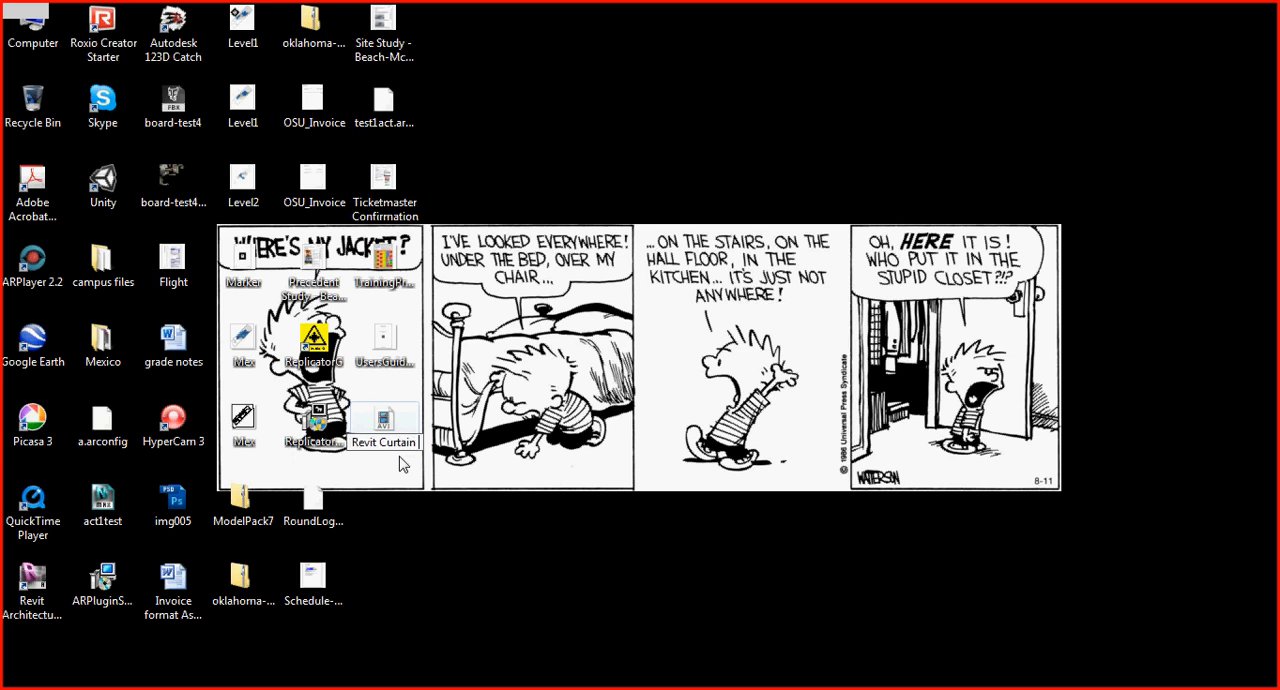
text( Walls)
key(Return)
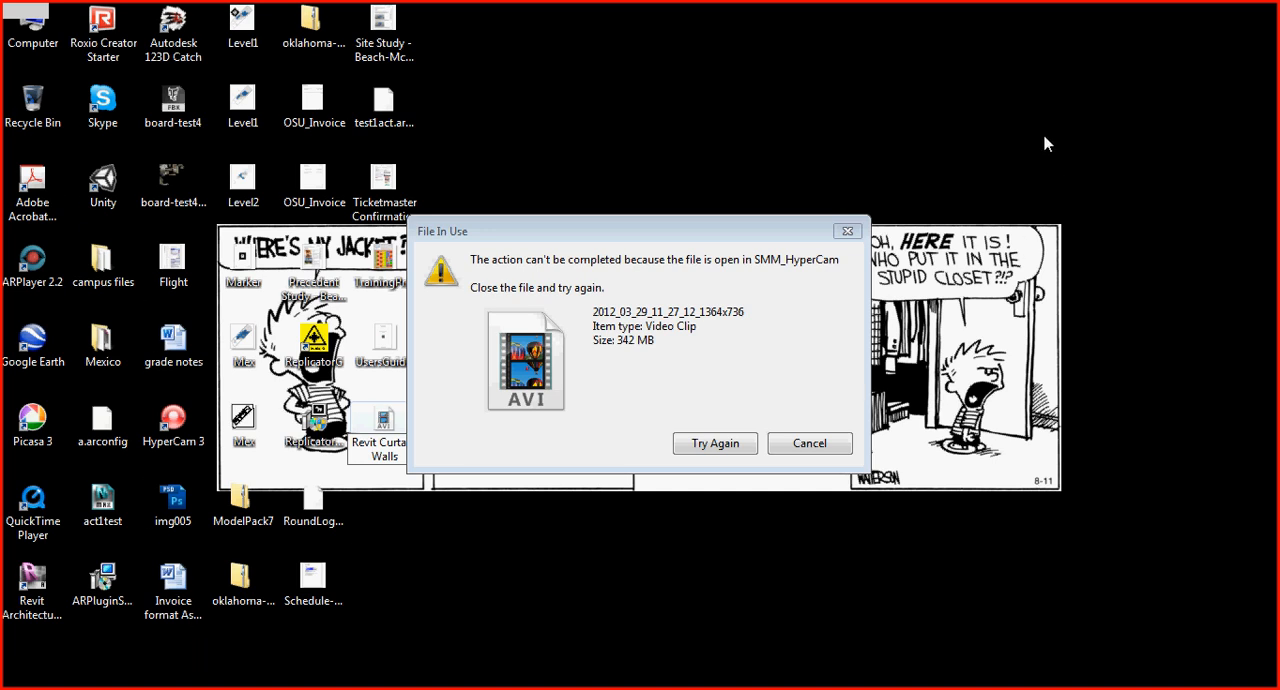
Switch to HyperCam 3, the program that has the video file open.
key(alt+Tab)
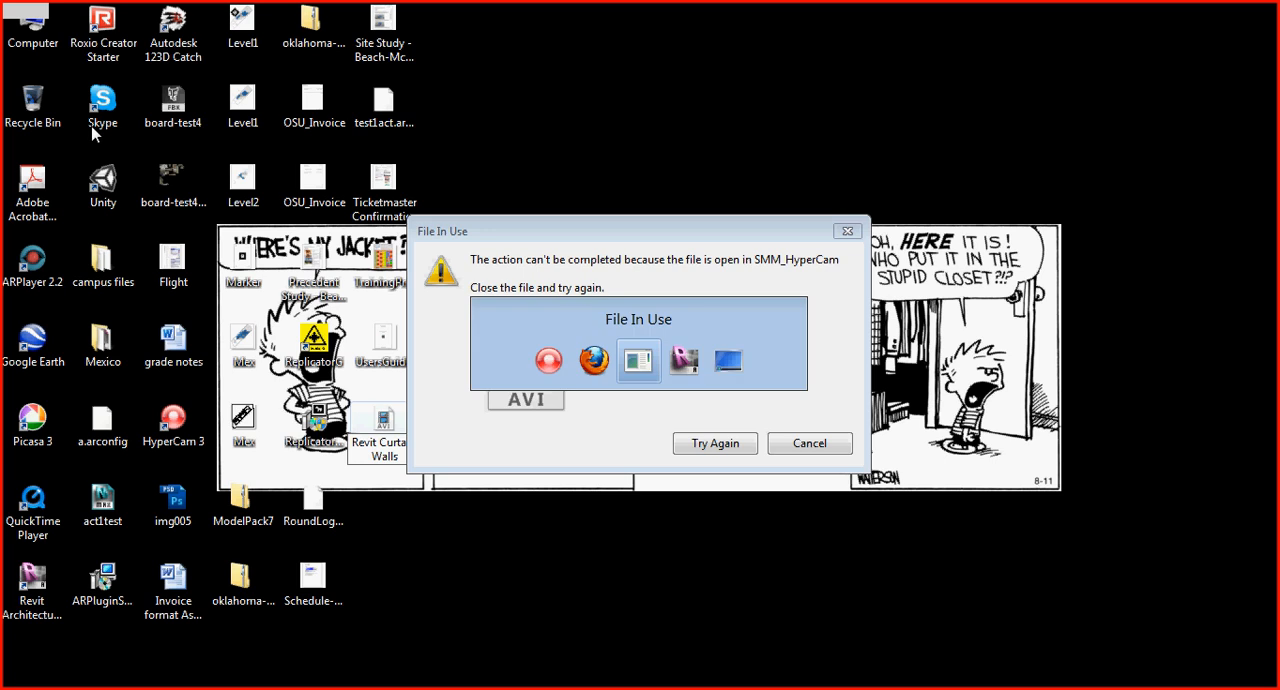
key(alt+Tab)
key(alt+Tab)
key(alt+Tab)
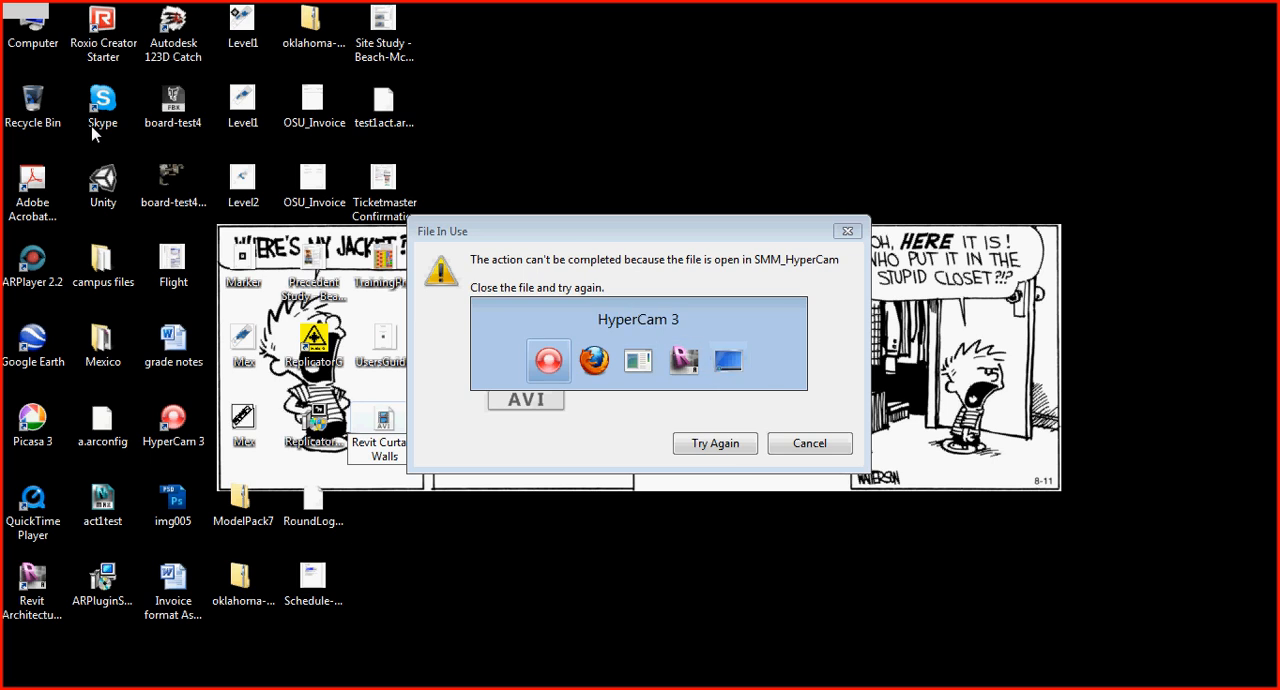